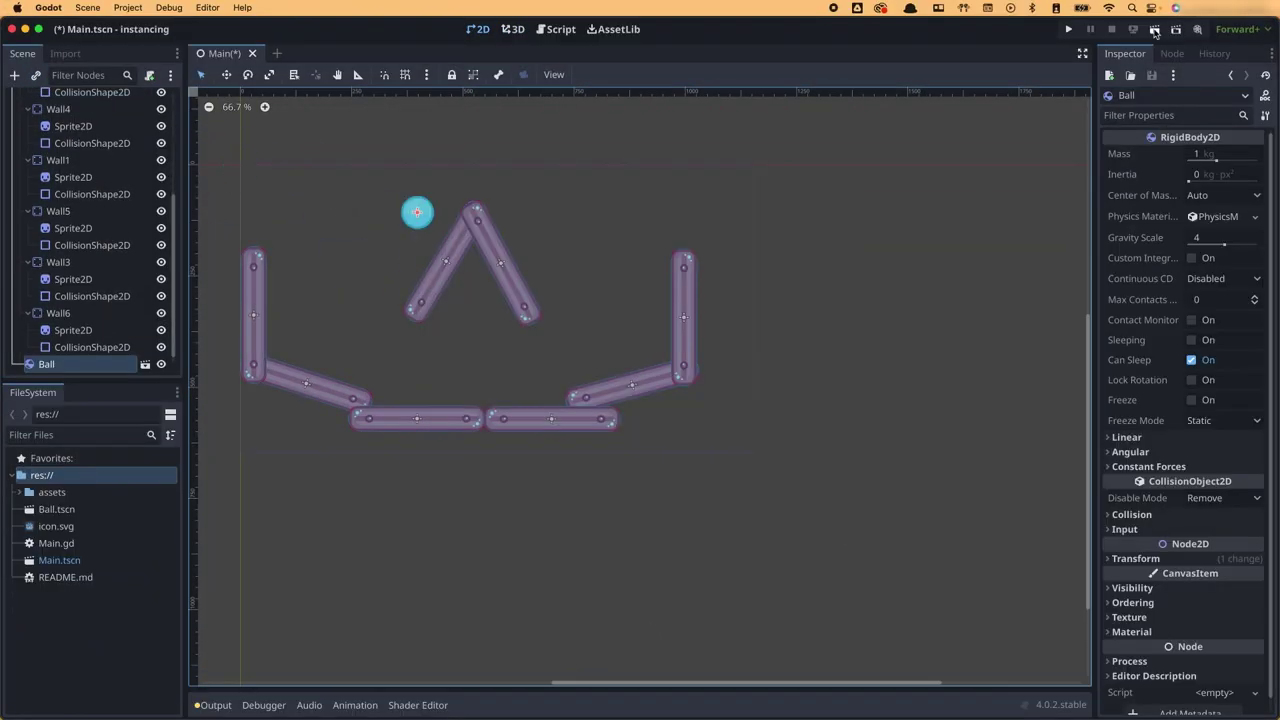
# Run the Main scene several times to watch the duplicated balls fall.
pyautogui.click(1154, 30)
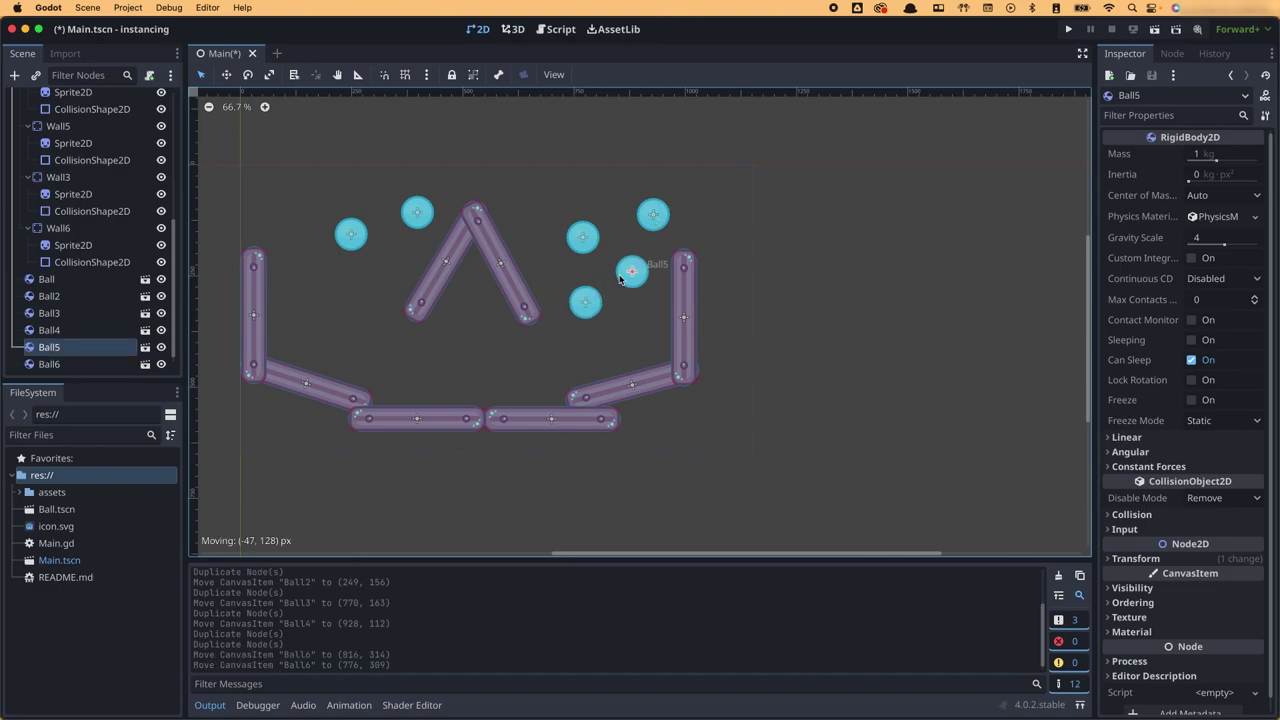
pyautogui.click(1068, 30)
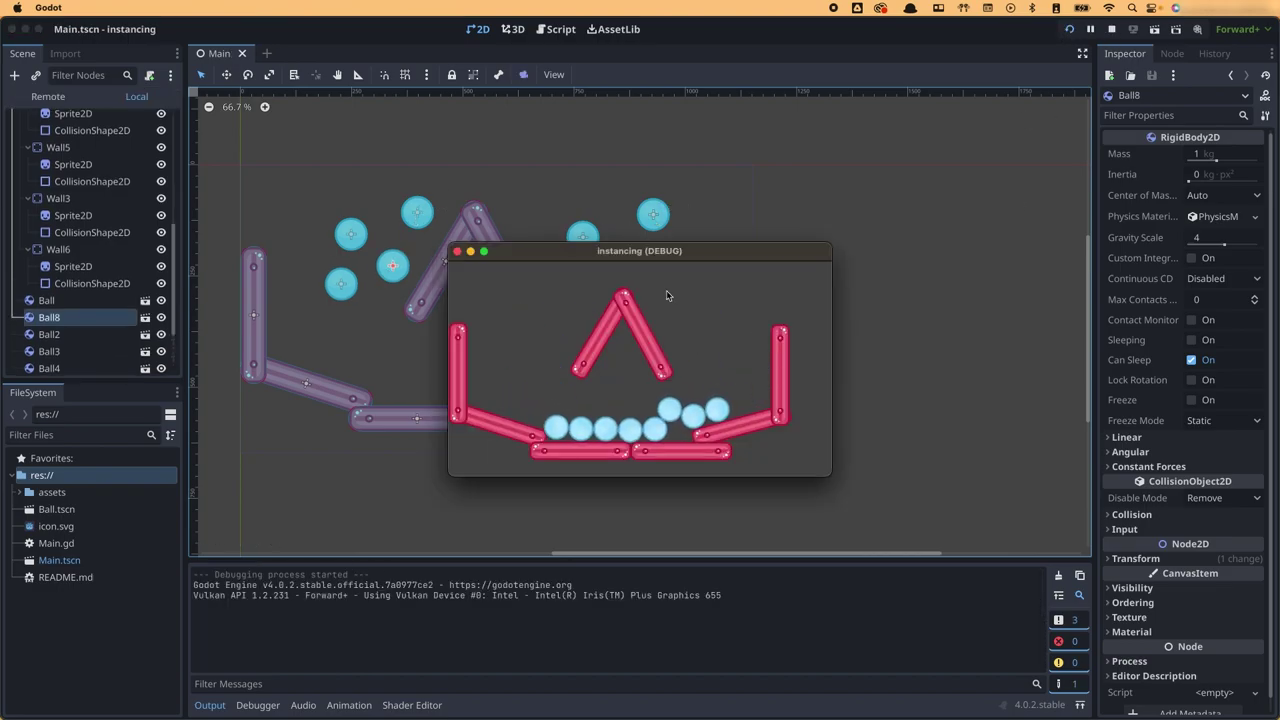
pyautogui.click(459, 255)
# In Ball.tscn, set Gravity Scale to 10.1 and test-run the game.
pyautogui.click(145, 279)
pyautogui.click(1218, 216)
pyautogui.press('super+b')
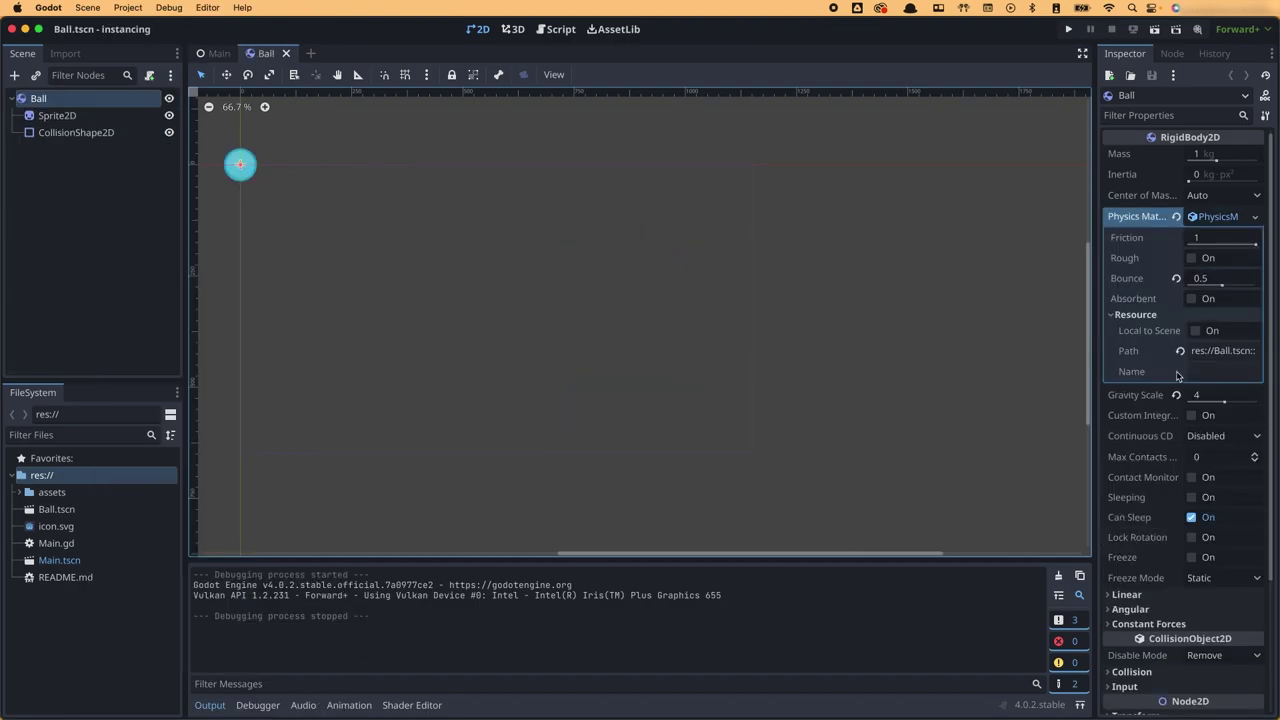
pyautogui.press('super+b')
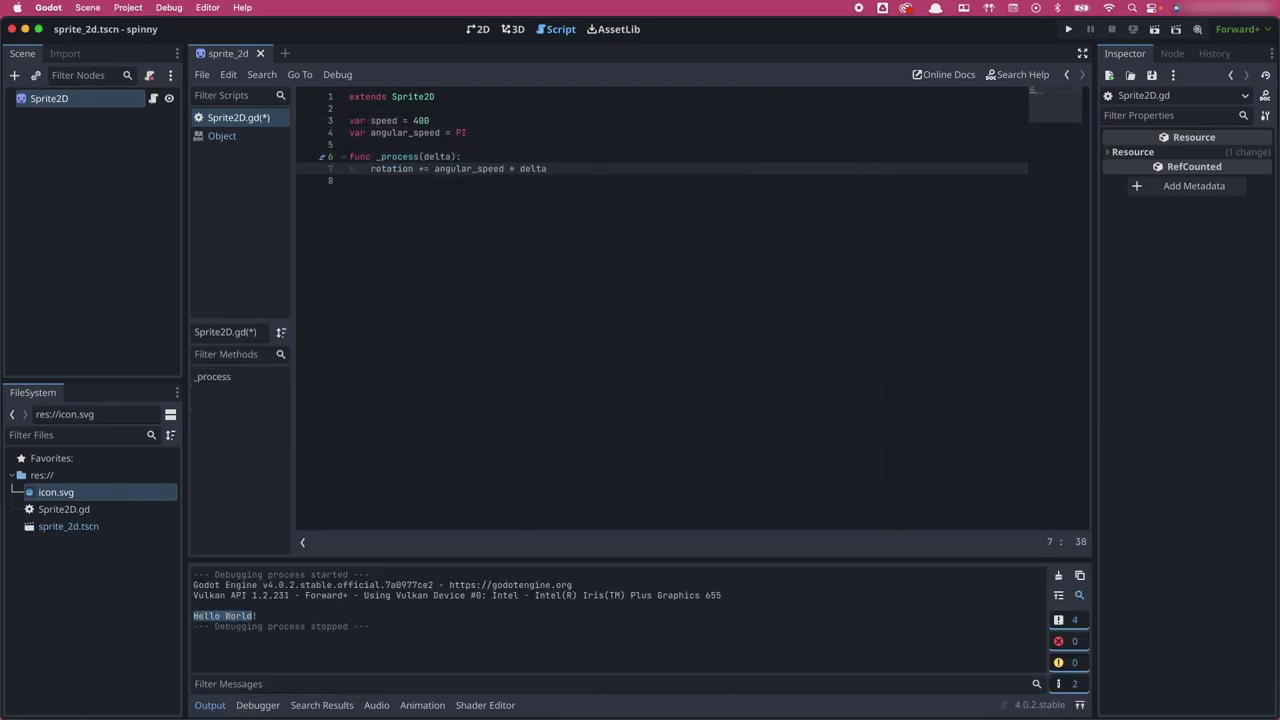
# Save Sprite2D.gd and run the spinny project to watch the sprite rotate.
pyautogui.press('Down')
pyautogui.press('super+b')
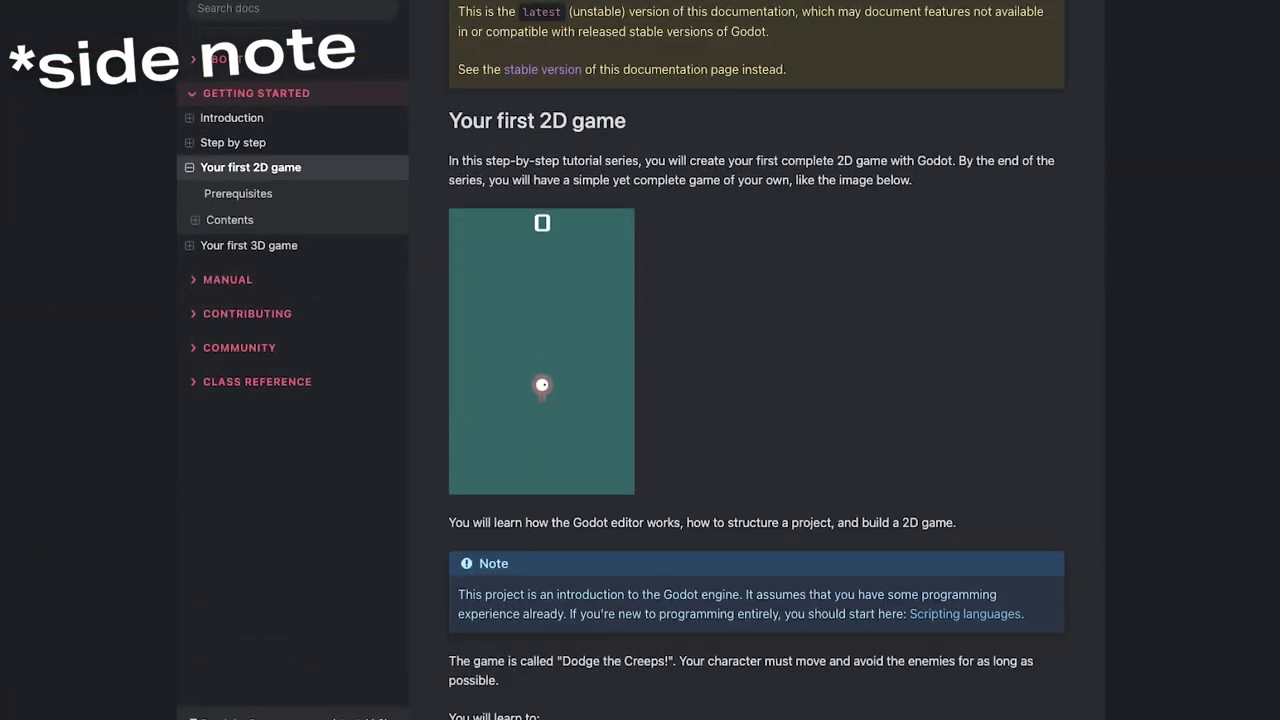
pyautogui.scroll(-3, 756, 360)
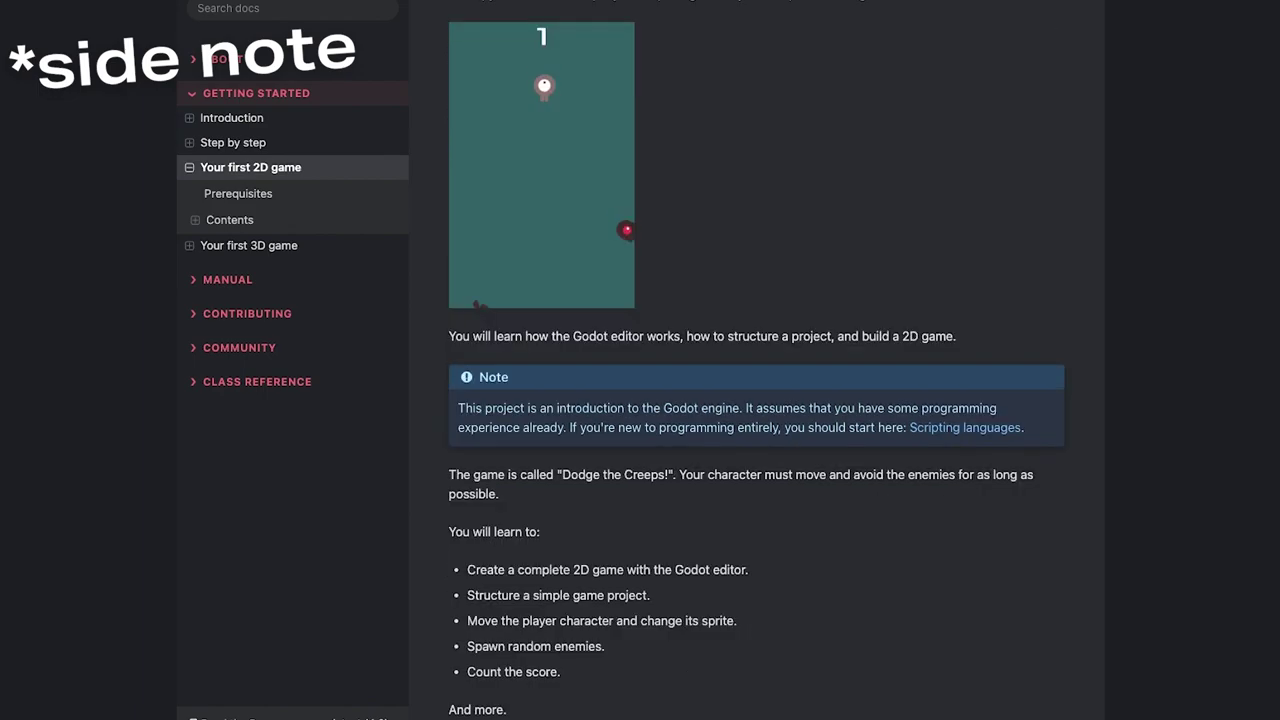
pyautogui.scroll(-3, 756, 360)
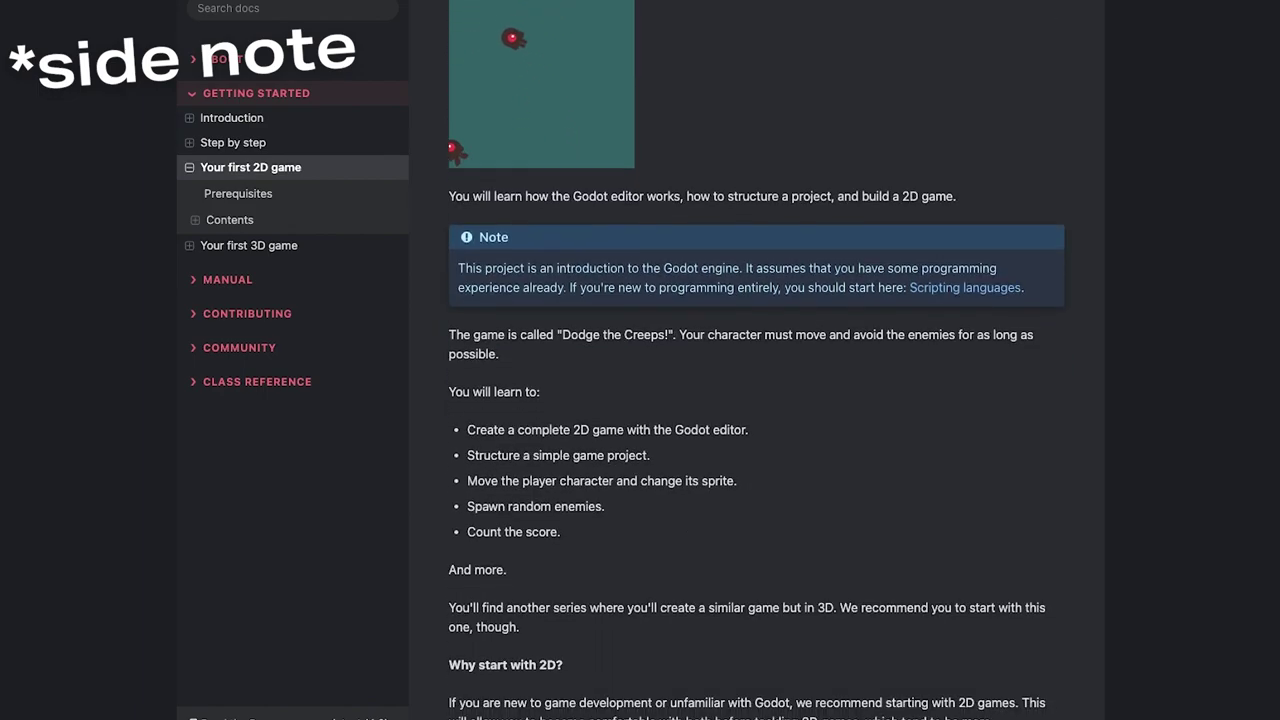
pyautogui.scroll(-3, 629, 106)
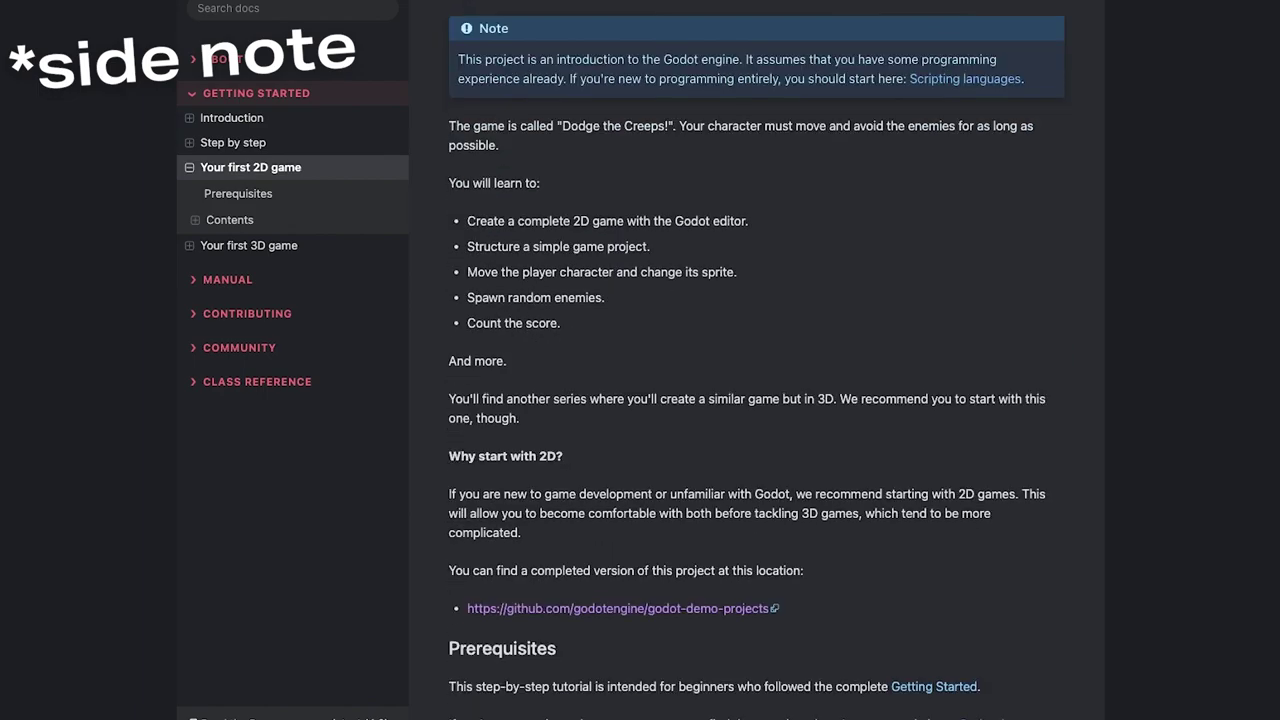
pyautogui.scroll(-3, 756, 360)
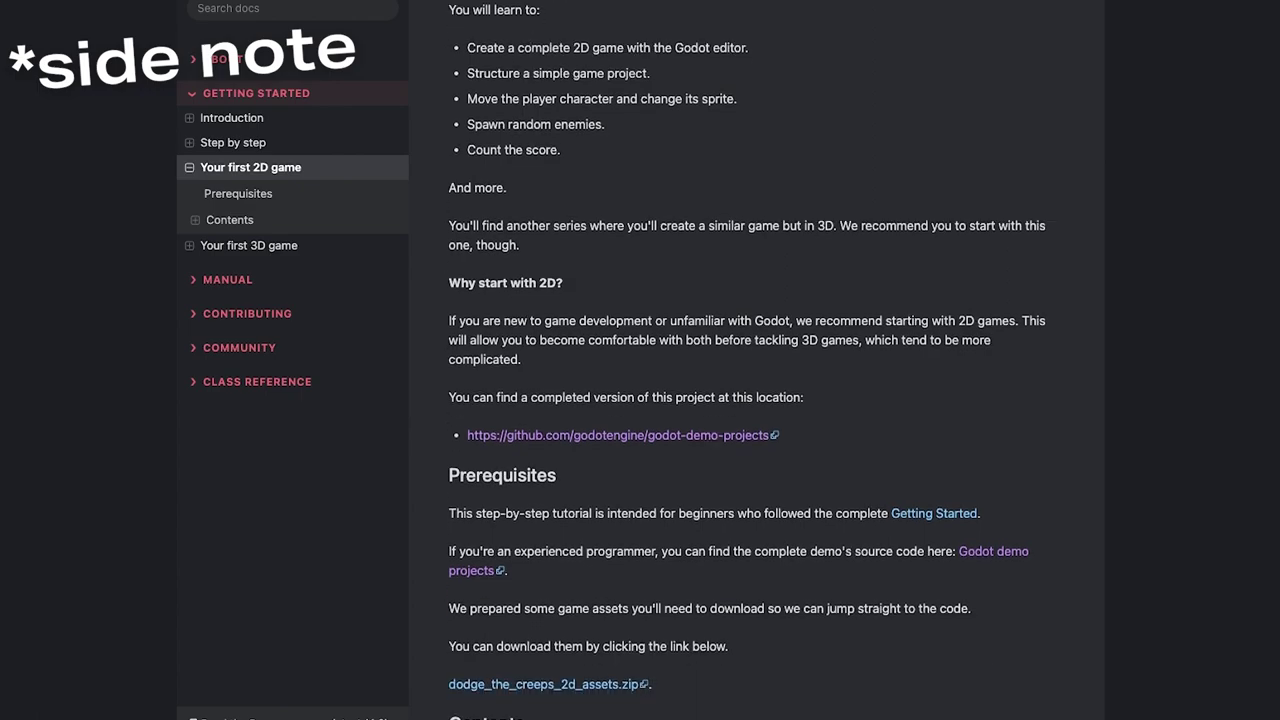
pyautogui.scroll(-3, 756, 360)
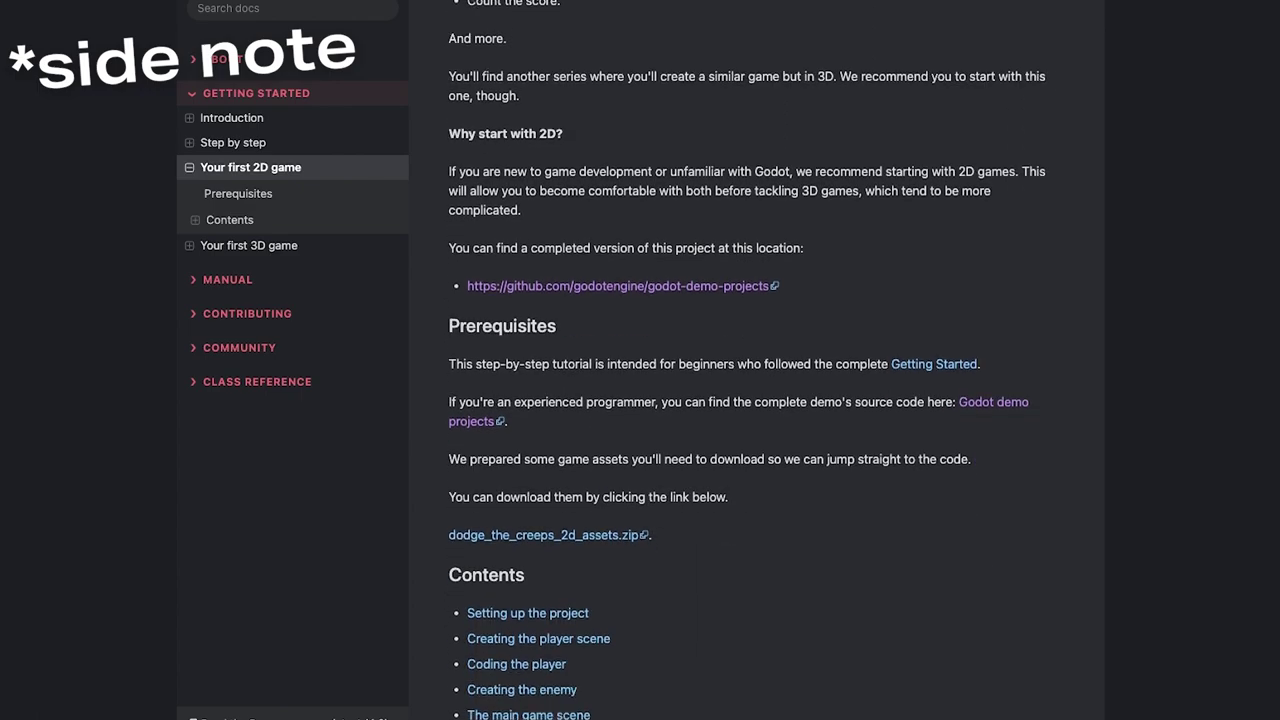
pyautogui.scroll(-3, 756, 360)
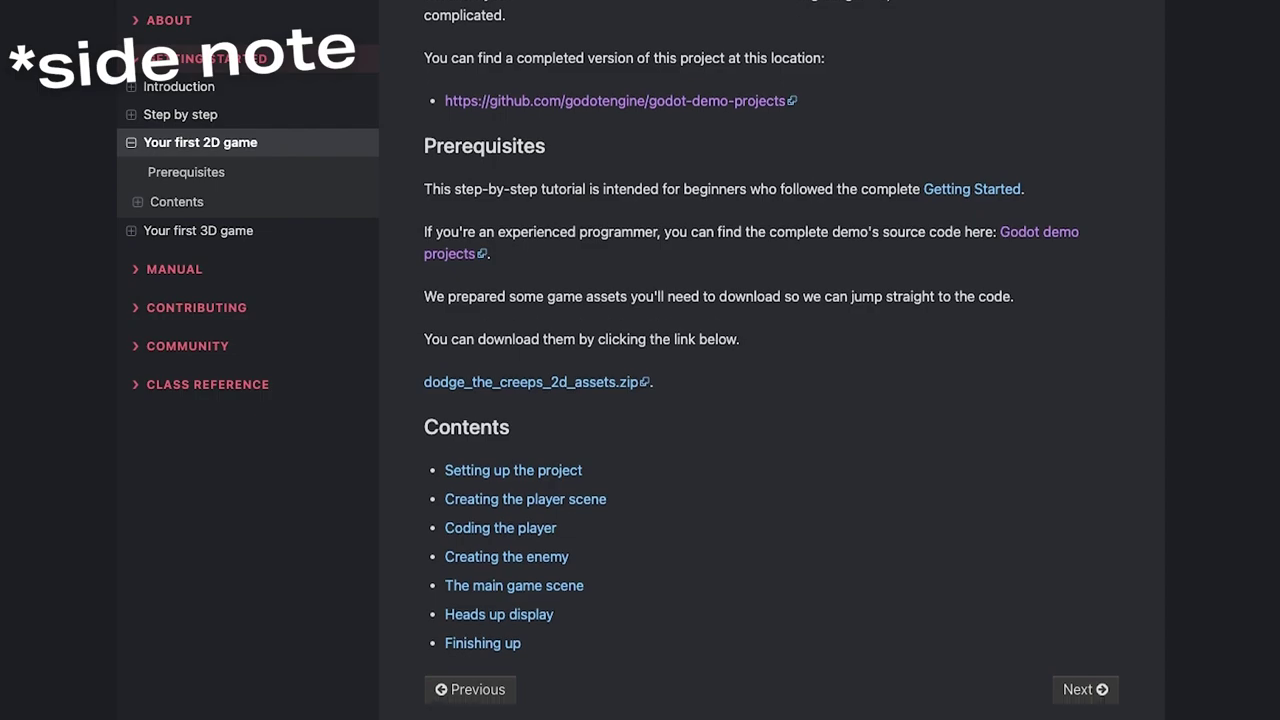
pyautogui.scroll(-1, 756, 360)
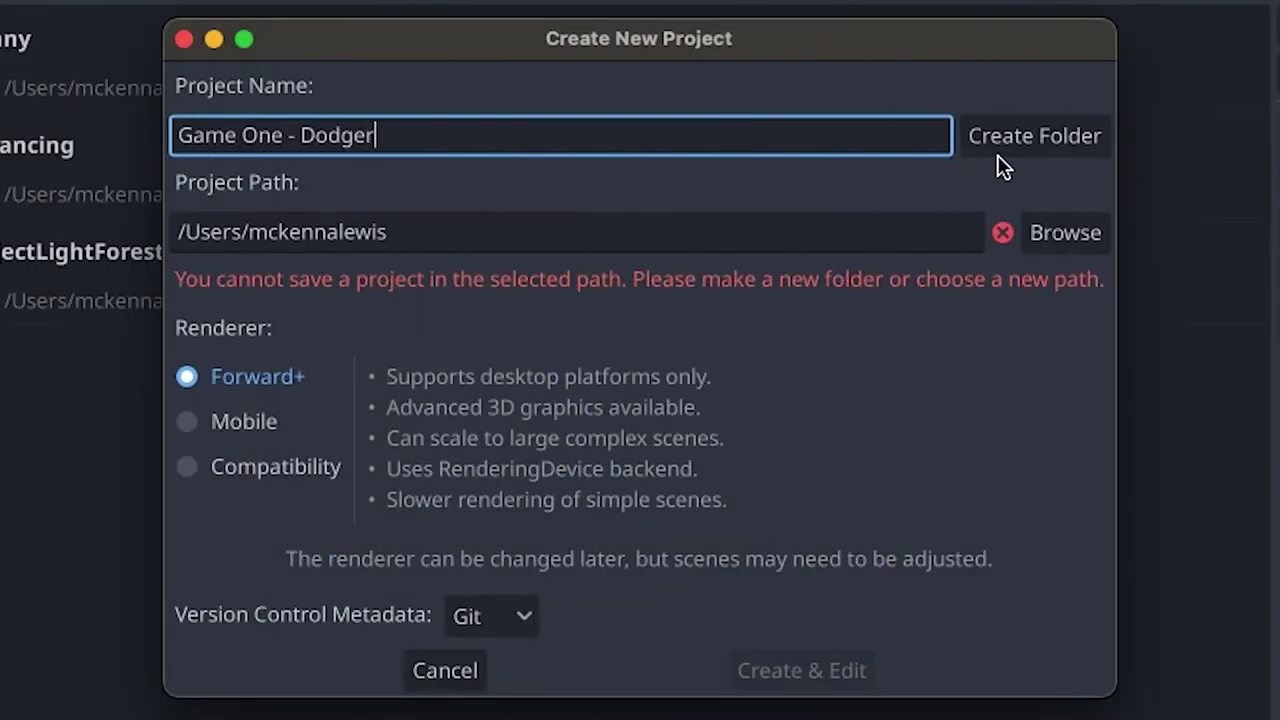
# Create a Dodger folder for 'Game One - Dodger' and open the project in the editor.
pyautogui.click(999, 156)
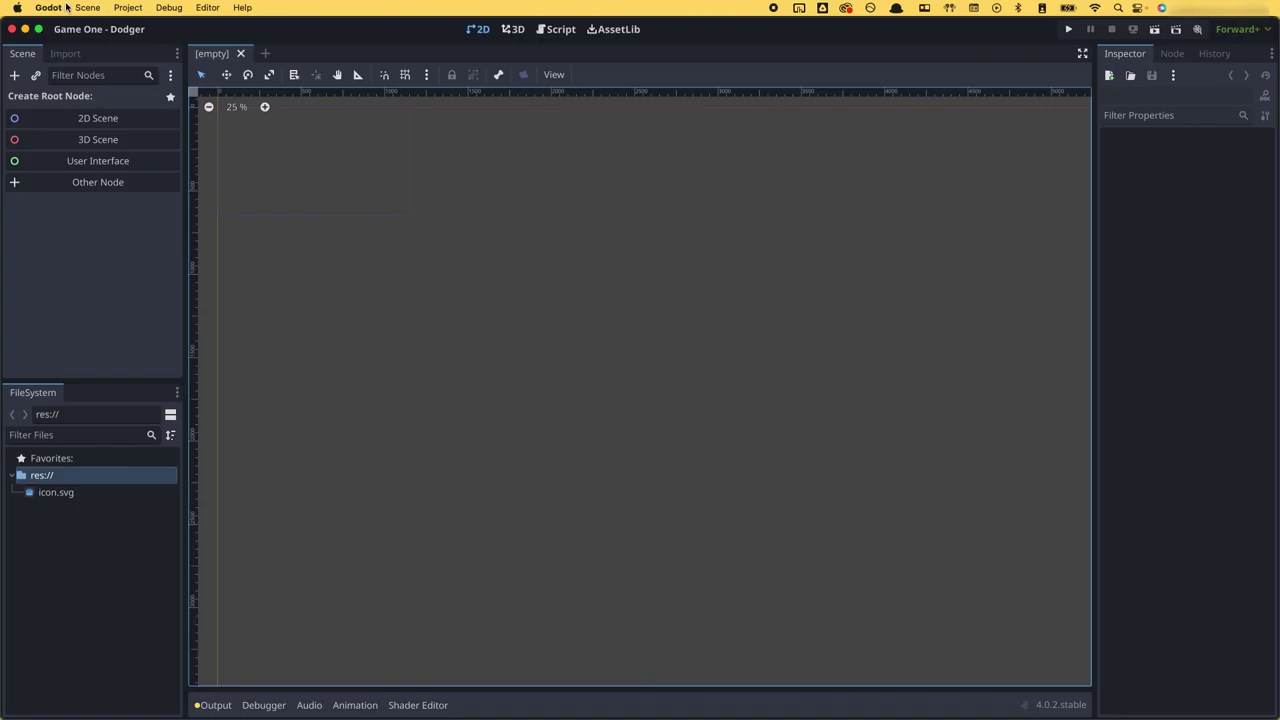
pyautogui.click(128, 7)
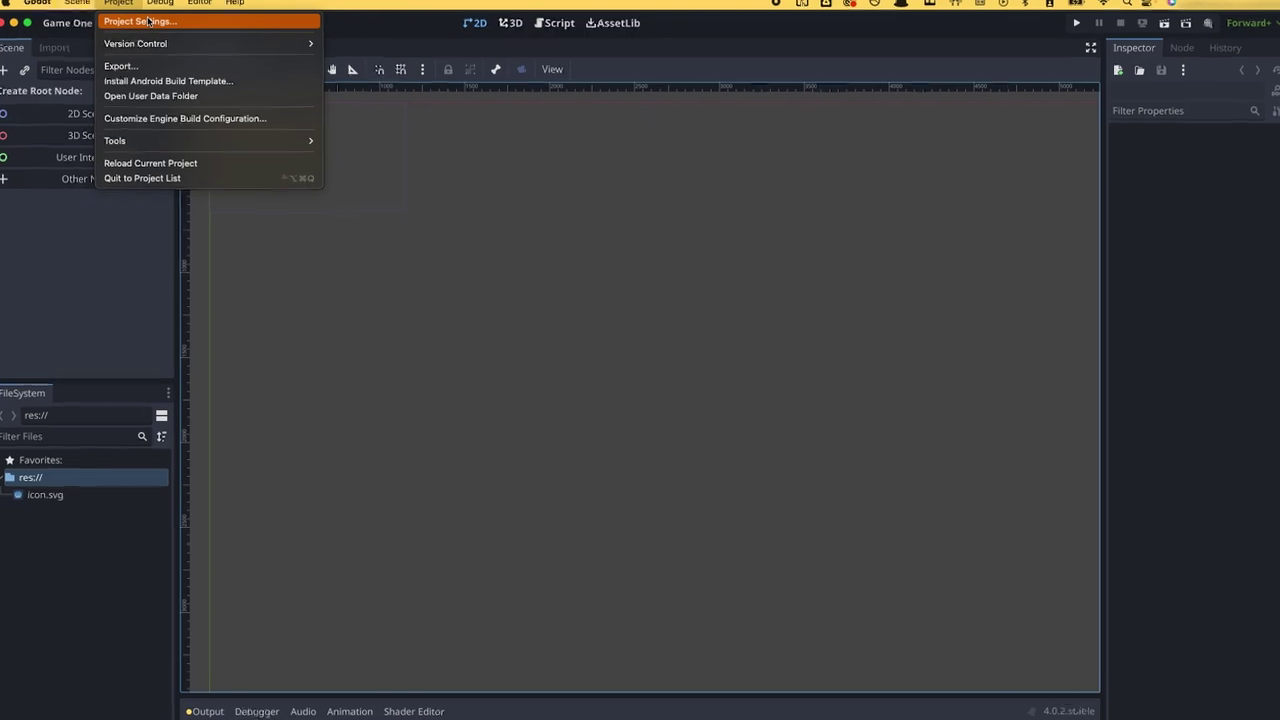
# Set the project's window Stretch Mode to canvas_items.
pyautogui.click(135, 20)
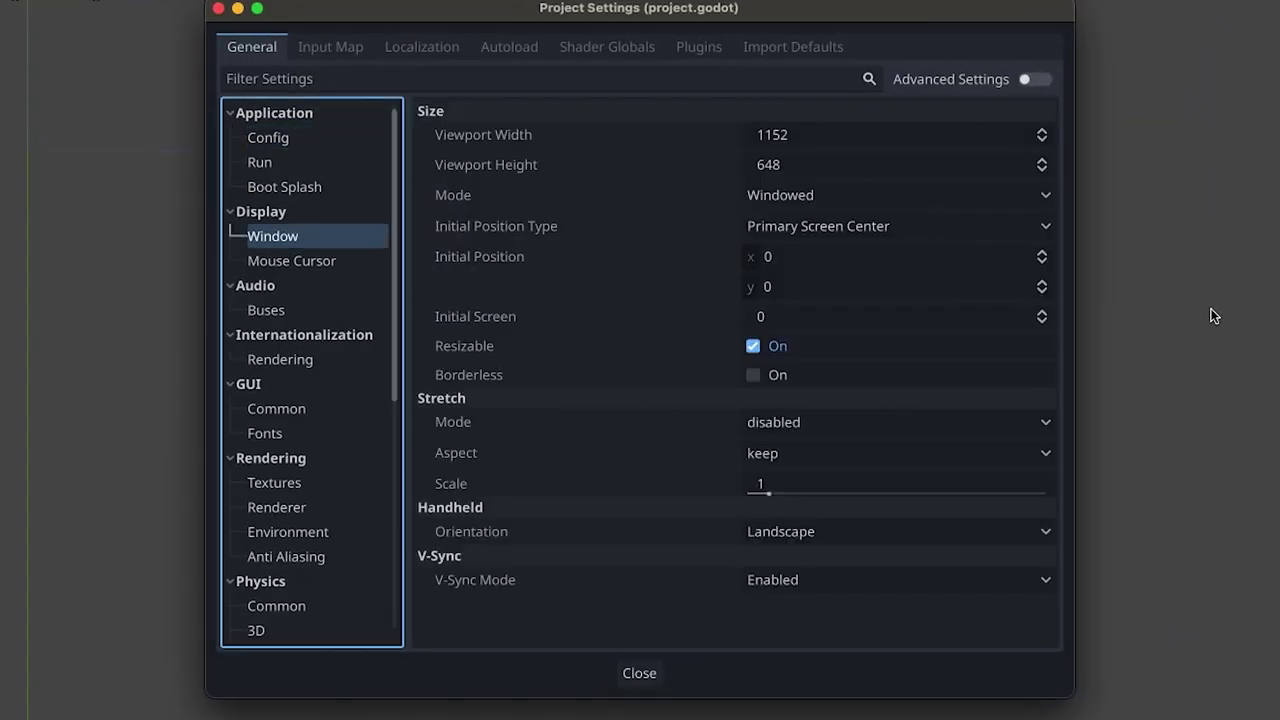
pyautogui.click(779, 424)
pyautogui.click(775, 479)
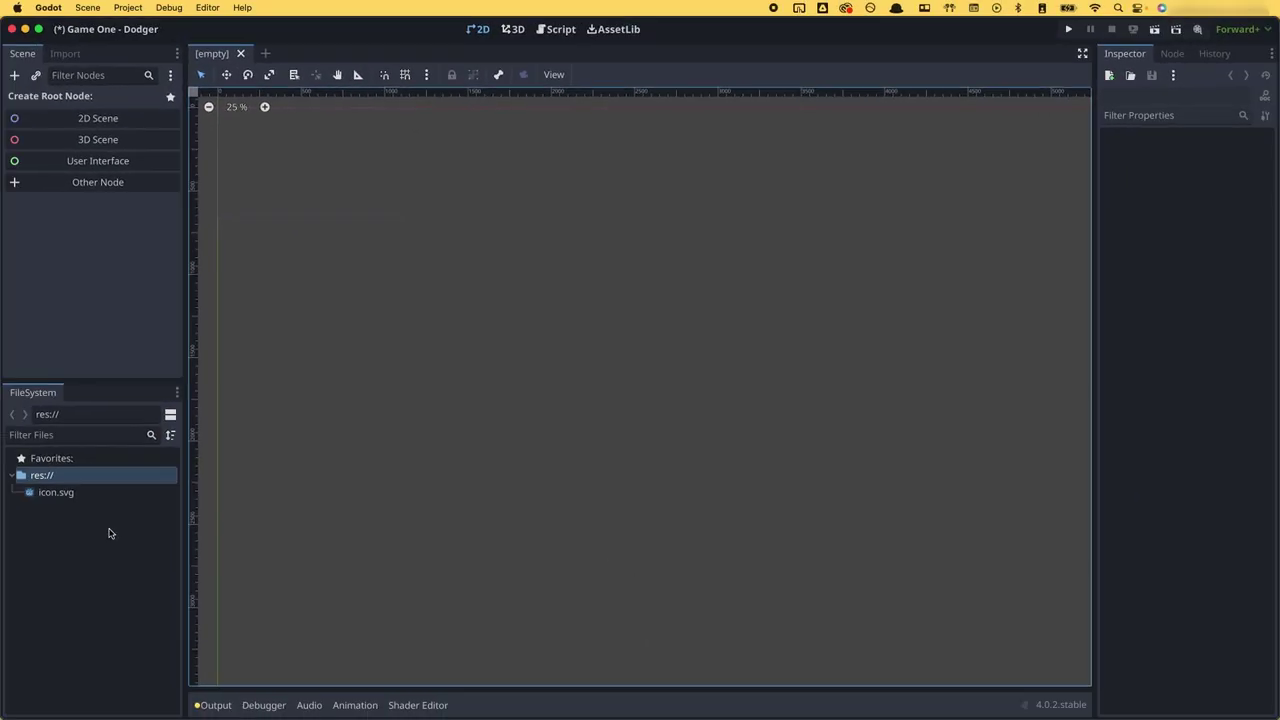
# Create 'art' and 'fonts' folders in the FileSystem.
pyautogui.rightClick(110, 533)
pyautogui.click(143, 538)
pyautogui.write('art')
pyautogui.press('Return')
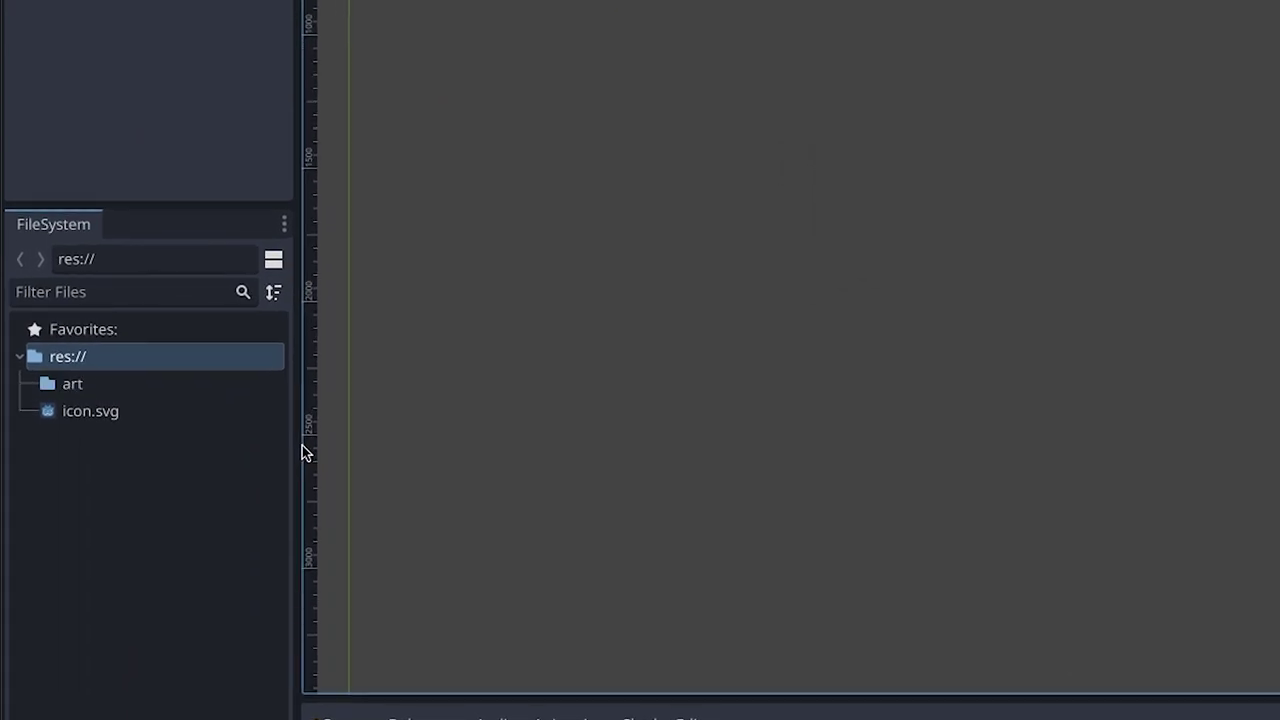
pyautogui.rightClick(57, 537)
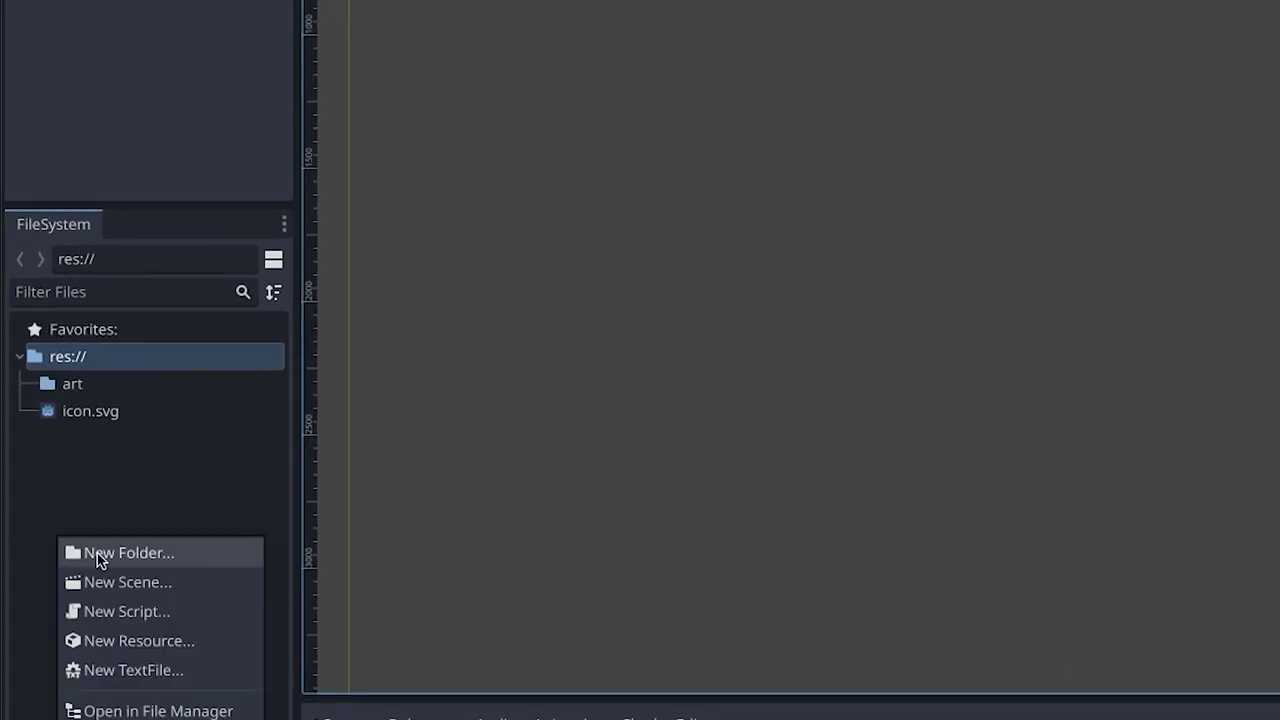
pyautogui.click(128, 553)
pyautogui.write('fonts')
pyautogui.press('Return')
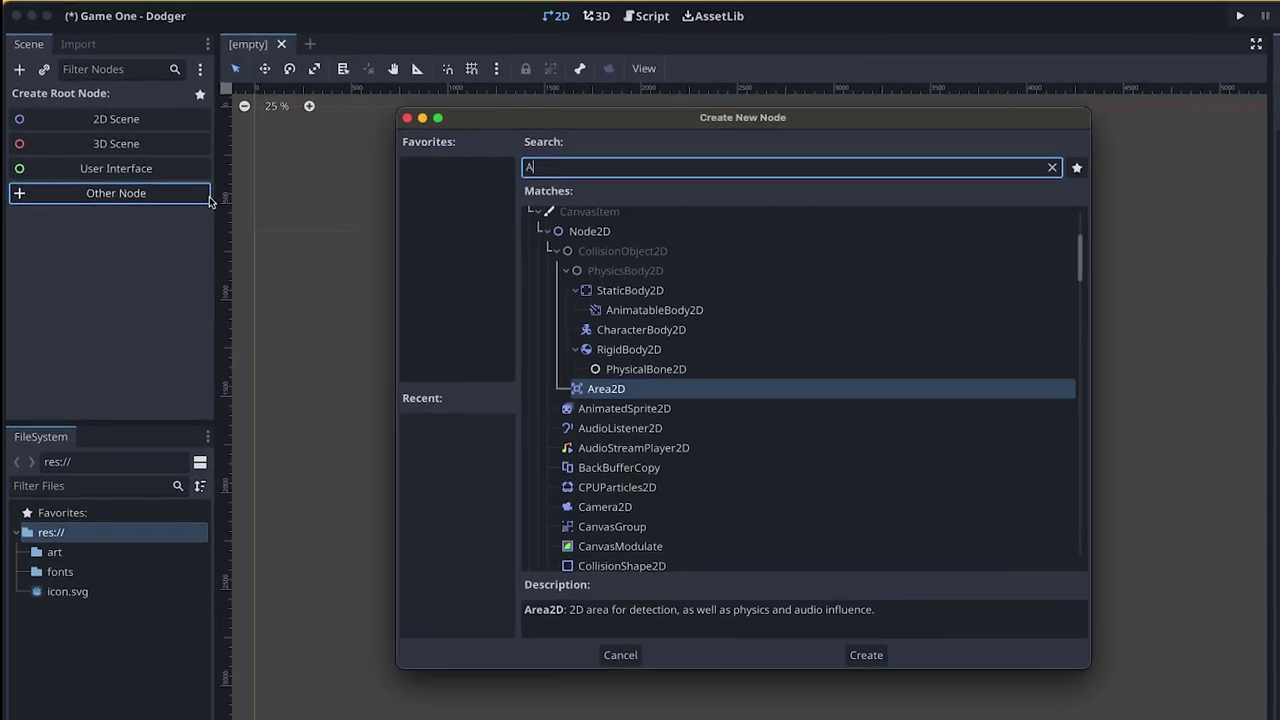
# Add an Area2D root named Player, save it as player.tscn, and search for AnimatedSprite2D.
pyautogui.click(868, 655)
pyautogui.doubleClick(60, 97)
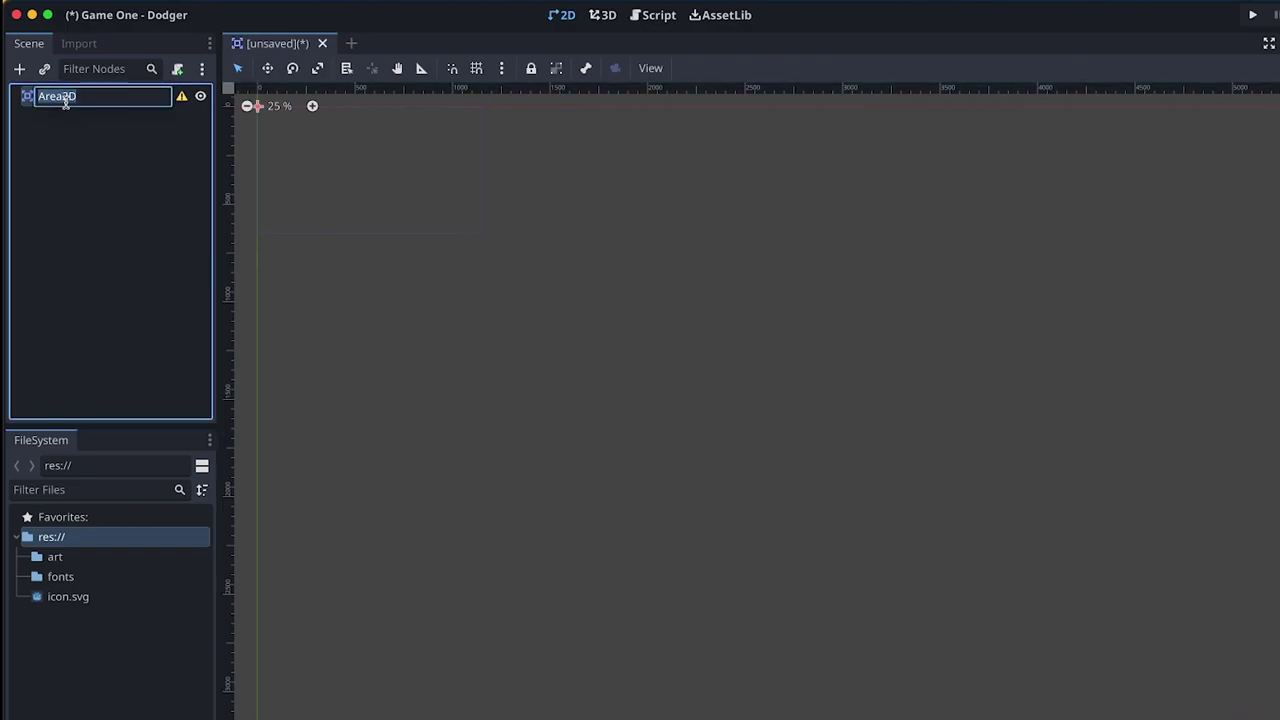
pyautogui.write('Play')
pyautogui.write('er')
pyautogui.press('Return')
pyautogui.hotkey('ctrl', 's')
pyautogui.press('Return')
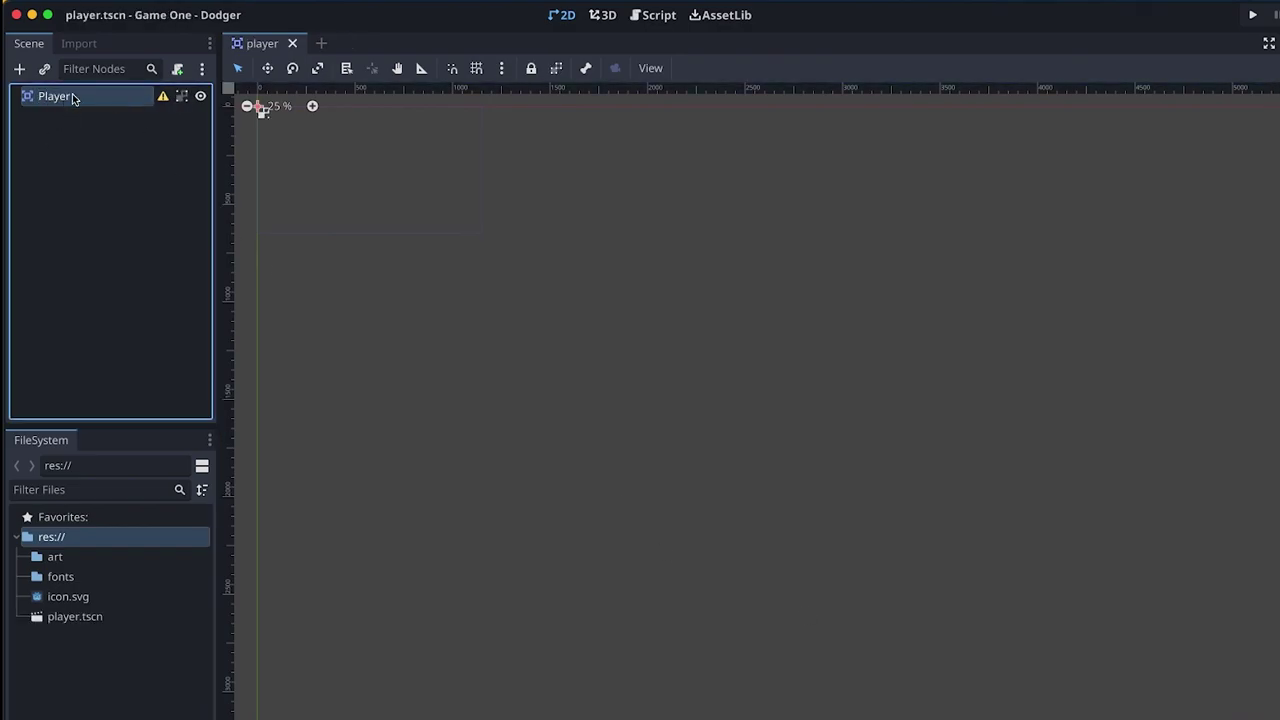
pyautogui.hotkey('ctrl', 'a')
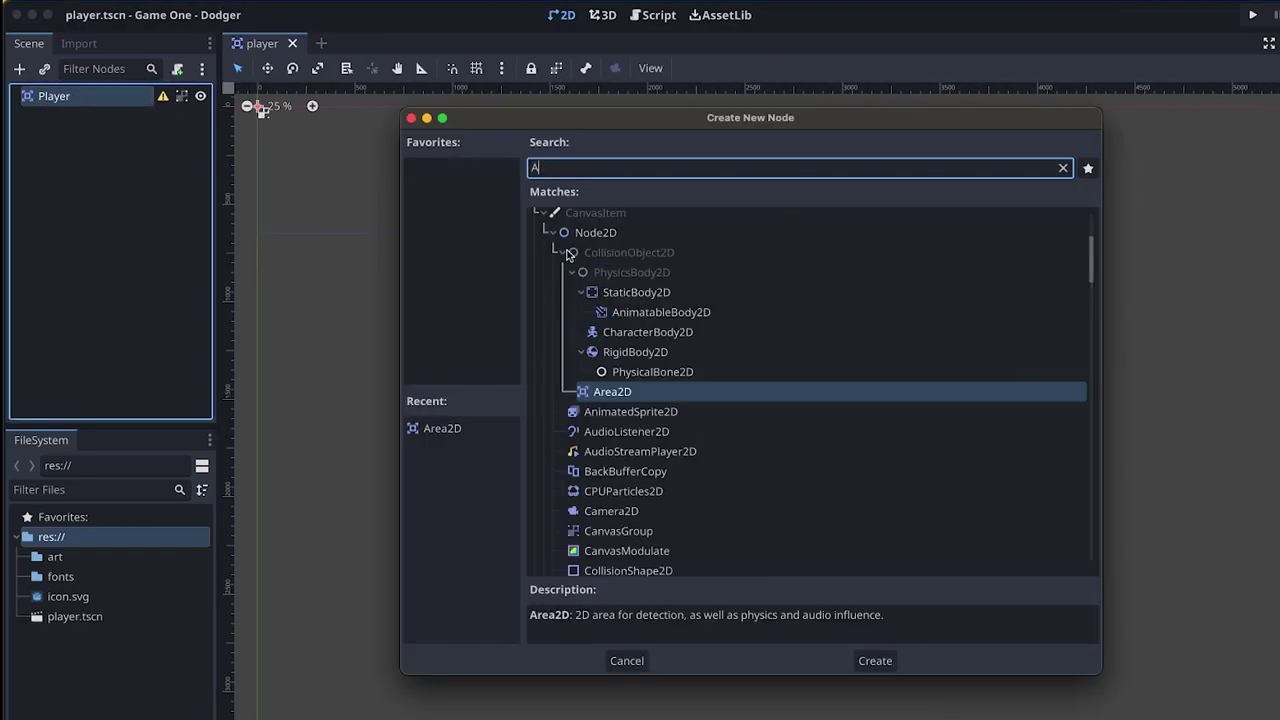
pyautogui.write('AnimatedS')
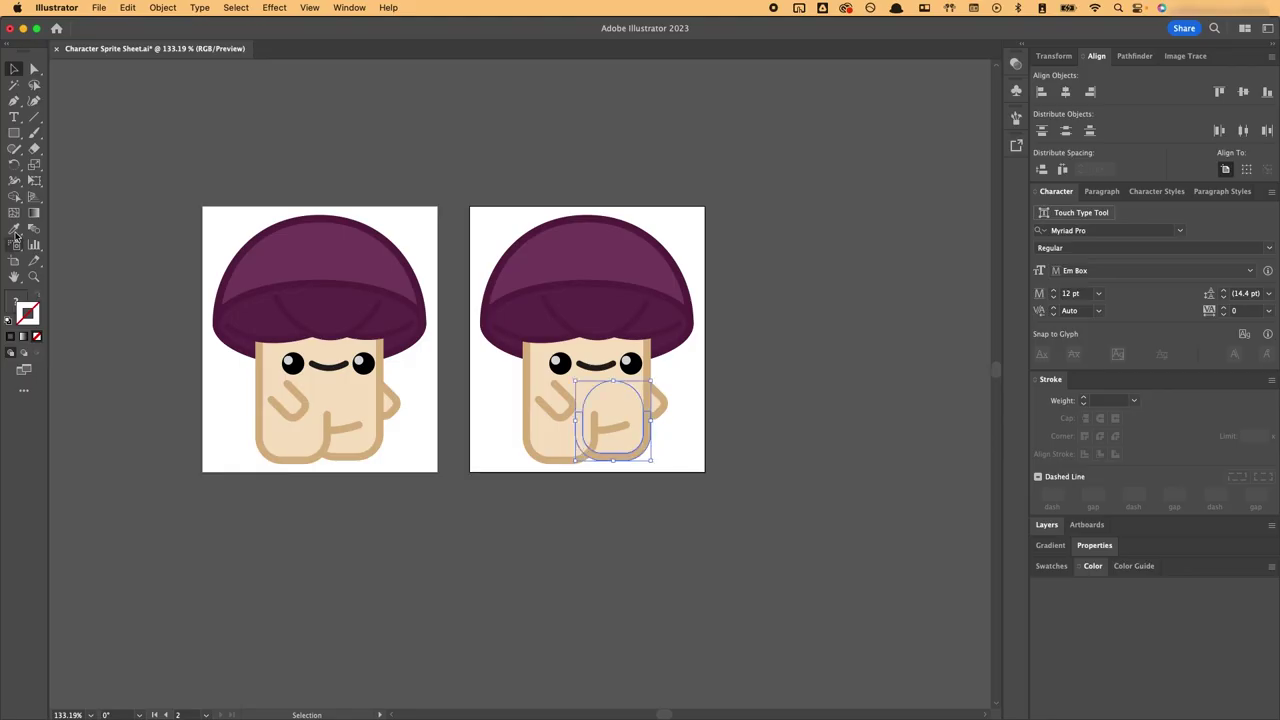
# Draw ellipse shapes over the mushroom's leg and body in Illustrator.
pyautogui.keyDown('alt'); pyautogui.keyDown('shift'); pyautogui.moveTo(658, 425); pyautogui.dragTo(705, 457); pyautogui.keyUp('shift'); pyautogui.keyUp('alt')
pyautogui.press('v')
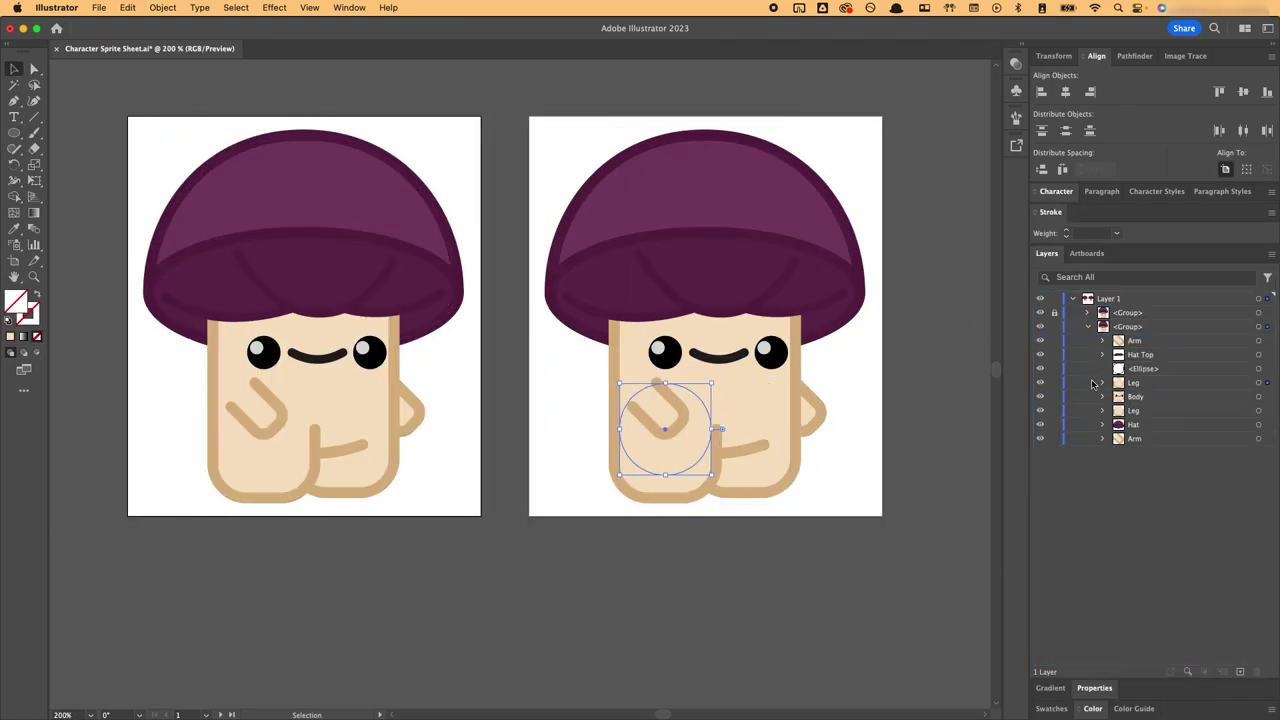
pyautogui.doubleClick(660, 440)
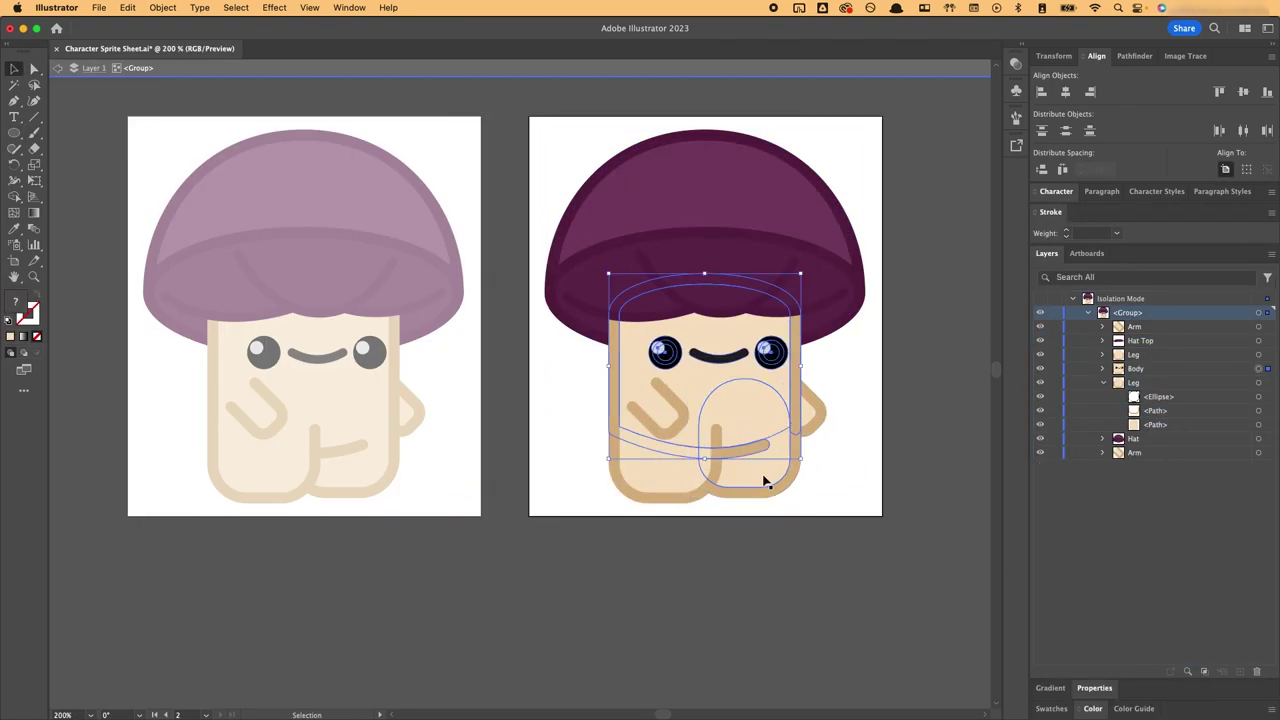
pyautogui.press('l')
pyautogui.moveTo(636, 387); pyautogui.dragTo(640, 391)
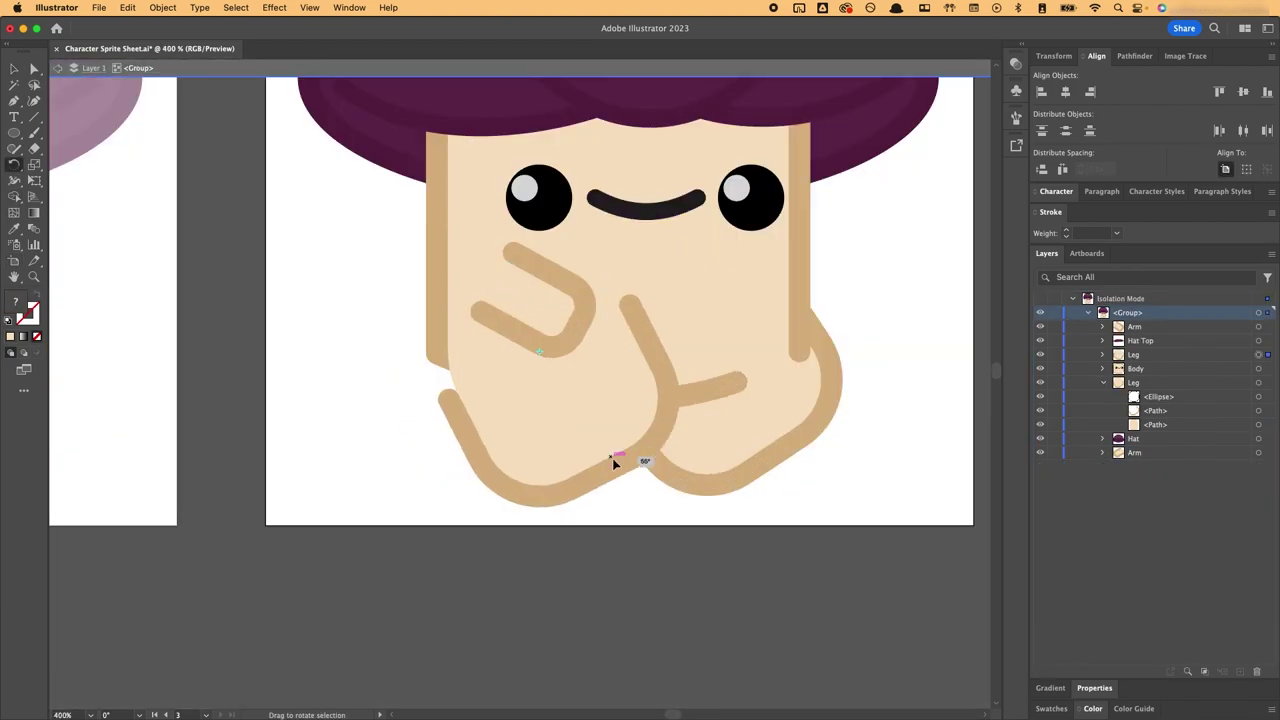
pyautogui.click(10, 337)
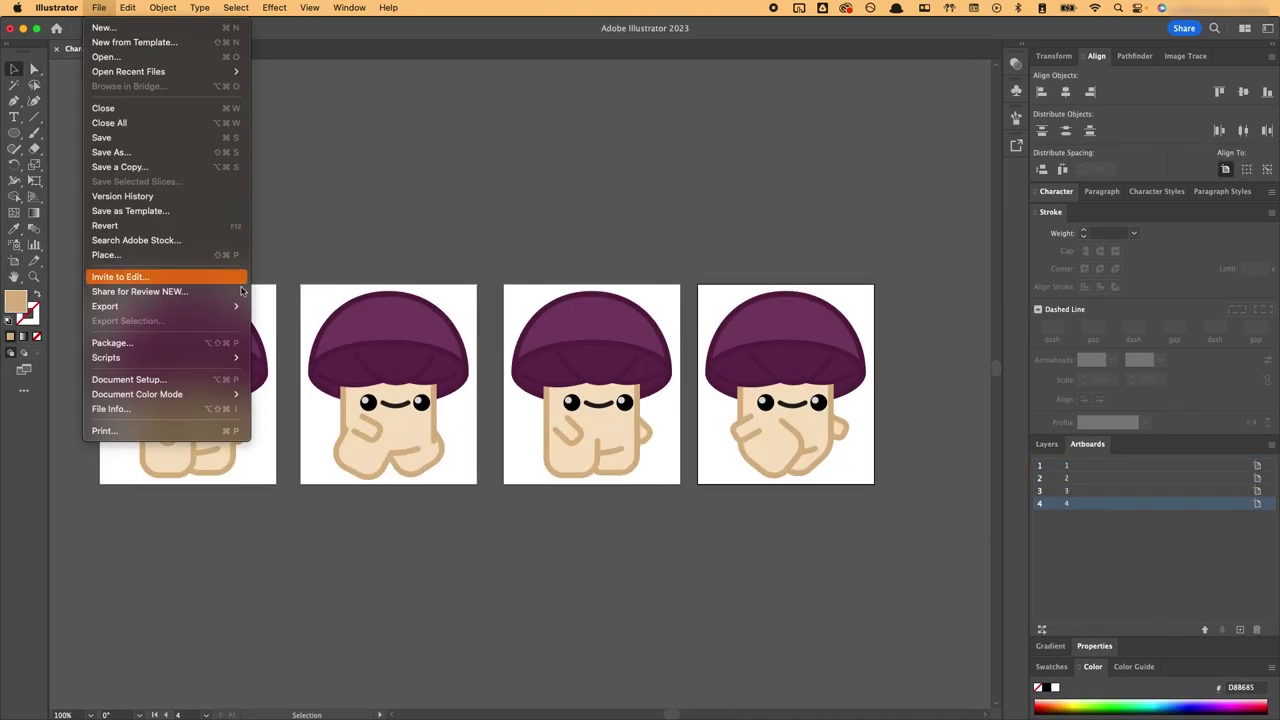
# Export the mushroom frames as PNGs and move them into a new MushroomAnim folder.
pyautogui.click(200, 274)
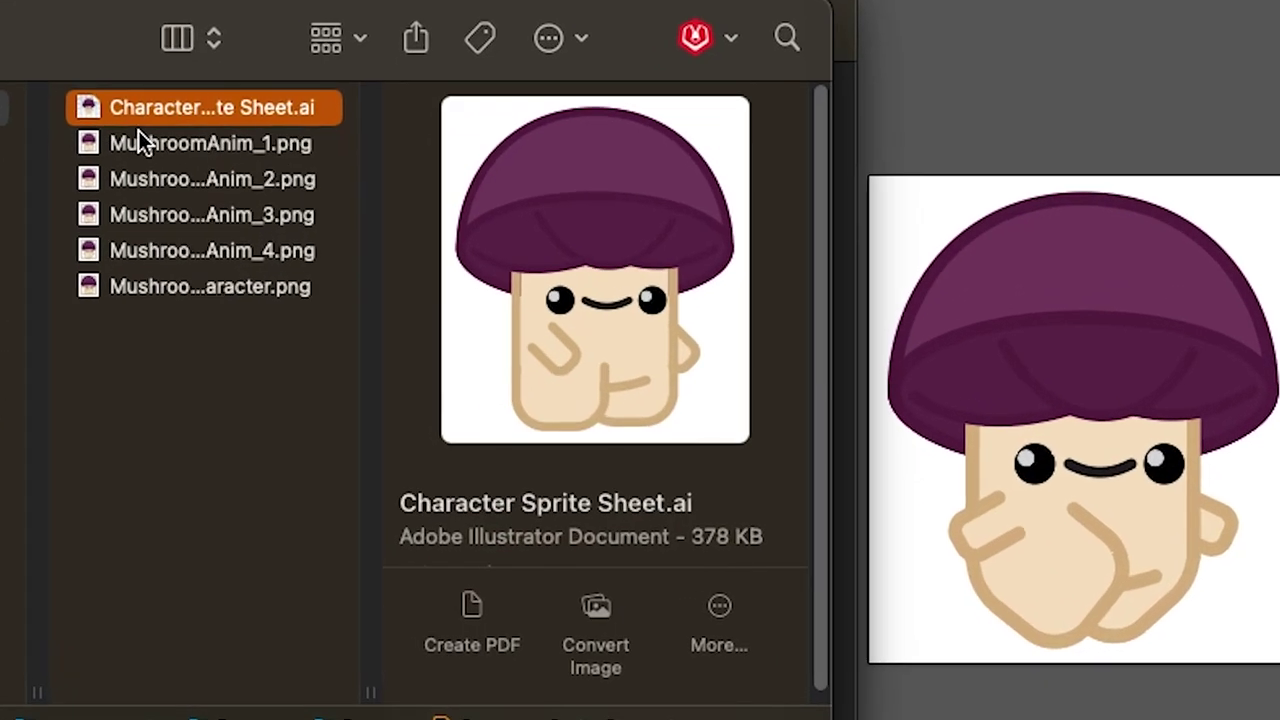
pyautogui.click(168, 184)
pyautogui.press('Return')
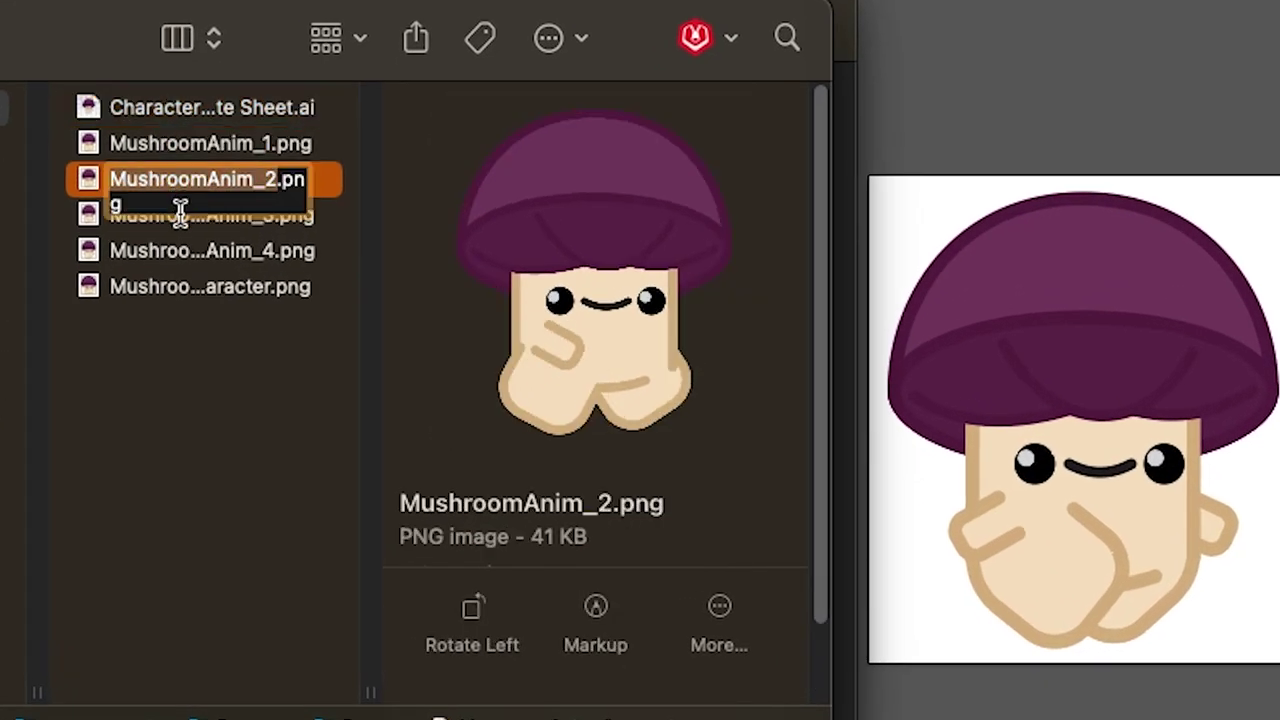
pyautogui.press('super+shift+n')
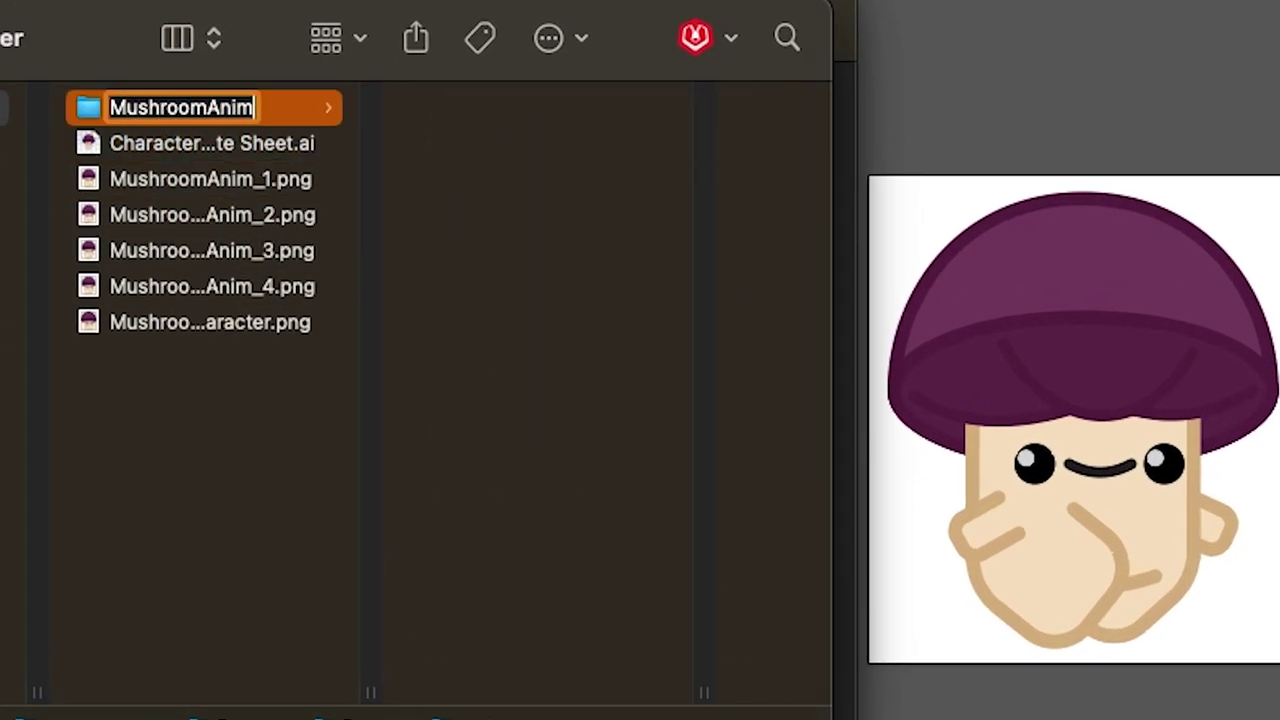
pyautogui.moveTo(181, 420); pyautogui.dragTo(213, 140)
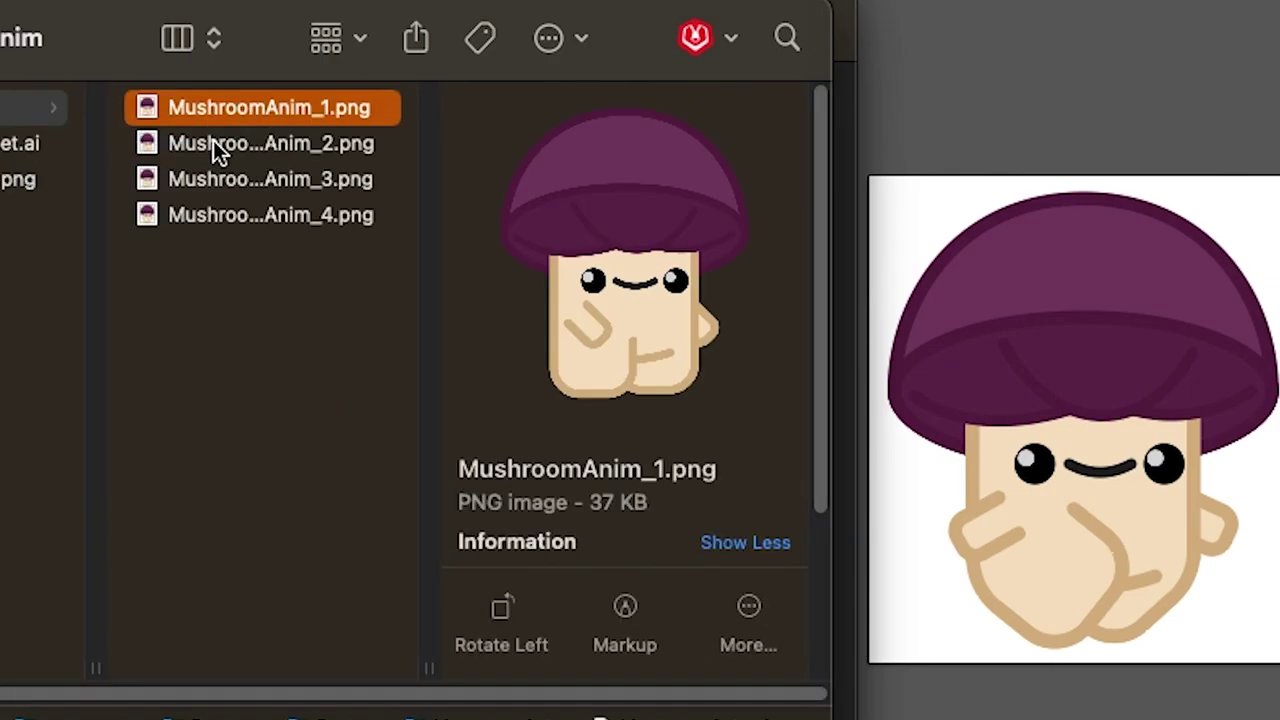
pyautogui.click(228, 187)
# Add the four MushroomAnim PNGs as walk frames, preview them, and search nodes for 'collision'.
pyautogui.click(233, 203)
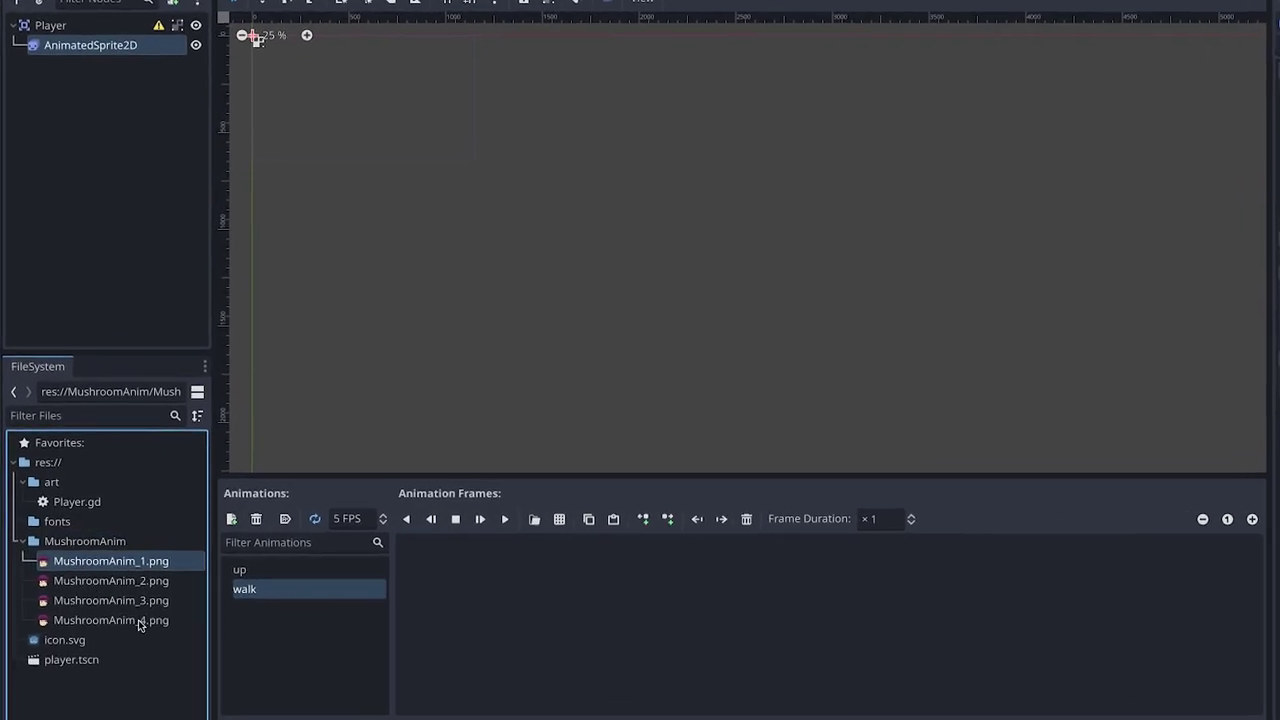
pyautogui.moveTo(112, 570); pyautogui.dragTo(539, 581)
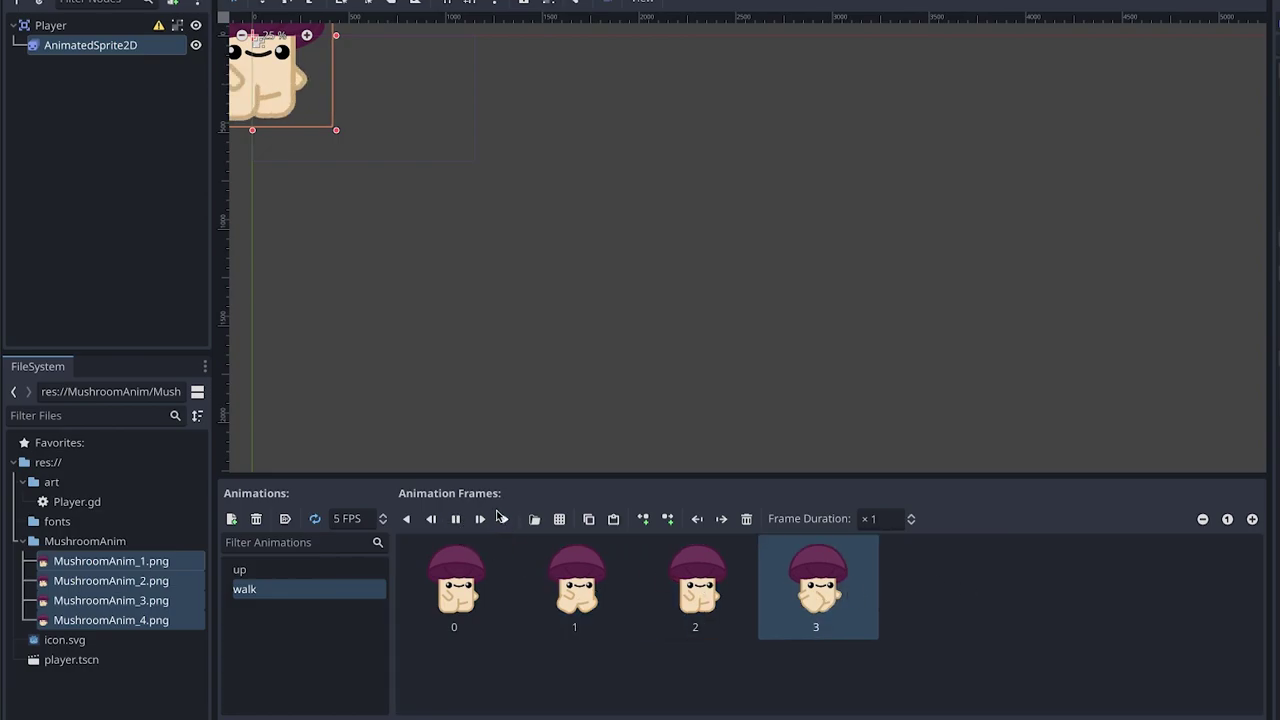
pyautogui.click(452, 524)
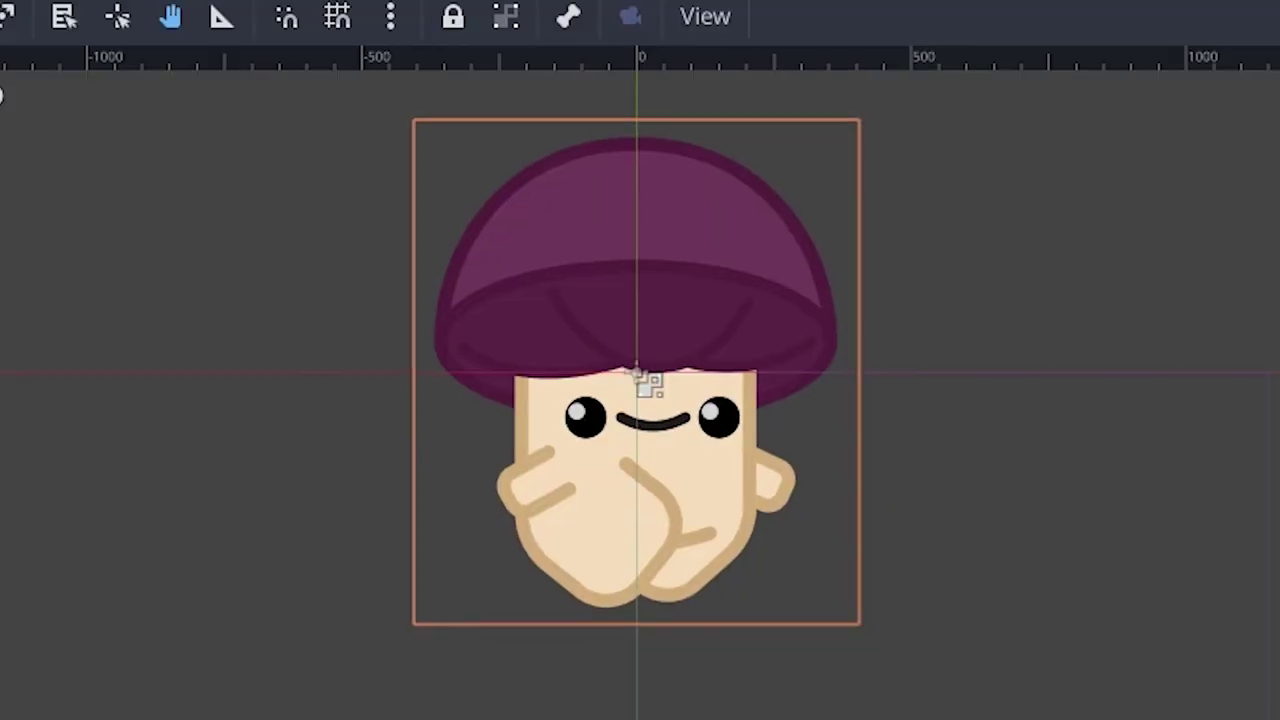
pyautogui.scroll(-4, 552, 292)
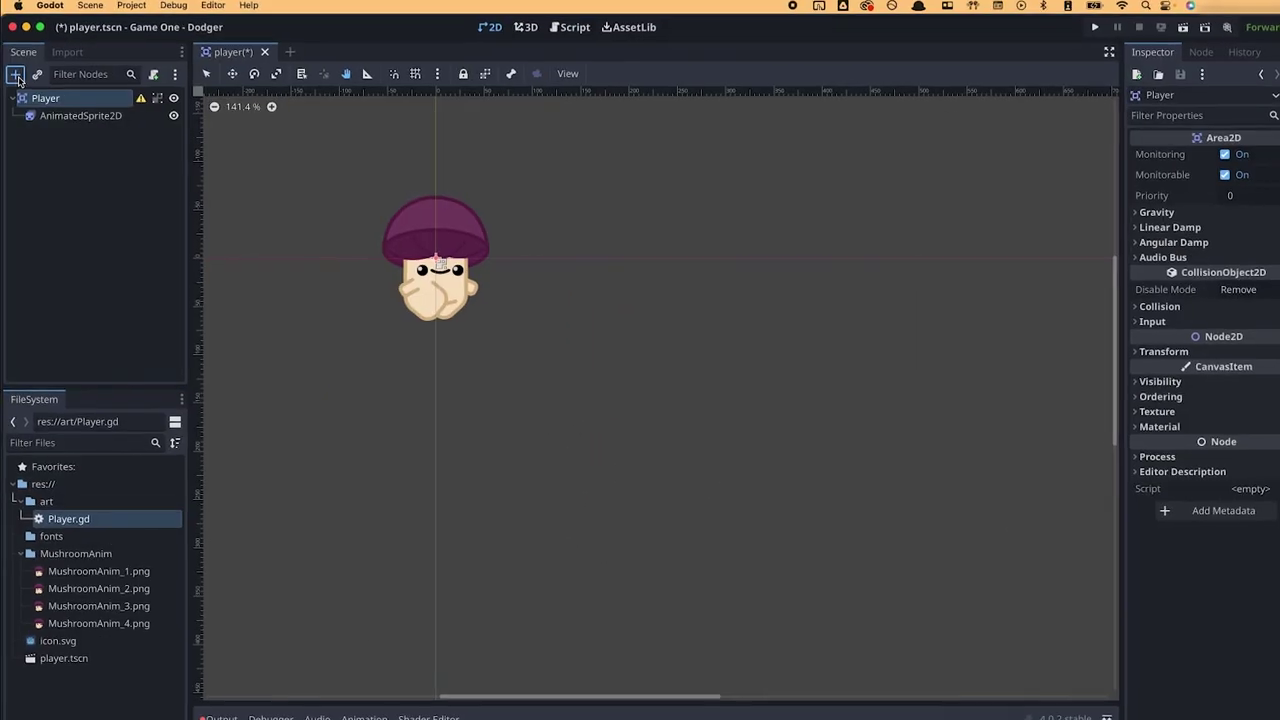
pyautogui.hotkey('ctrl', 'a')
pyautogui.write('collision')
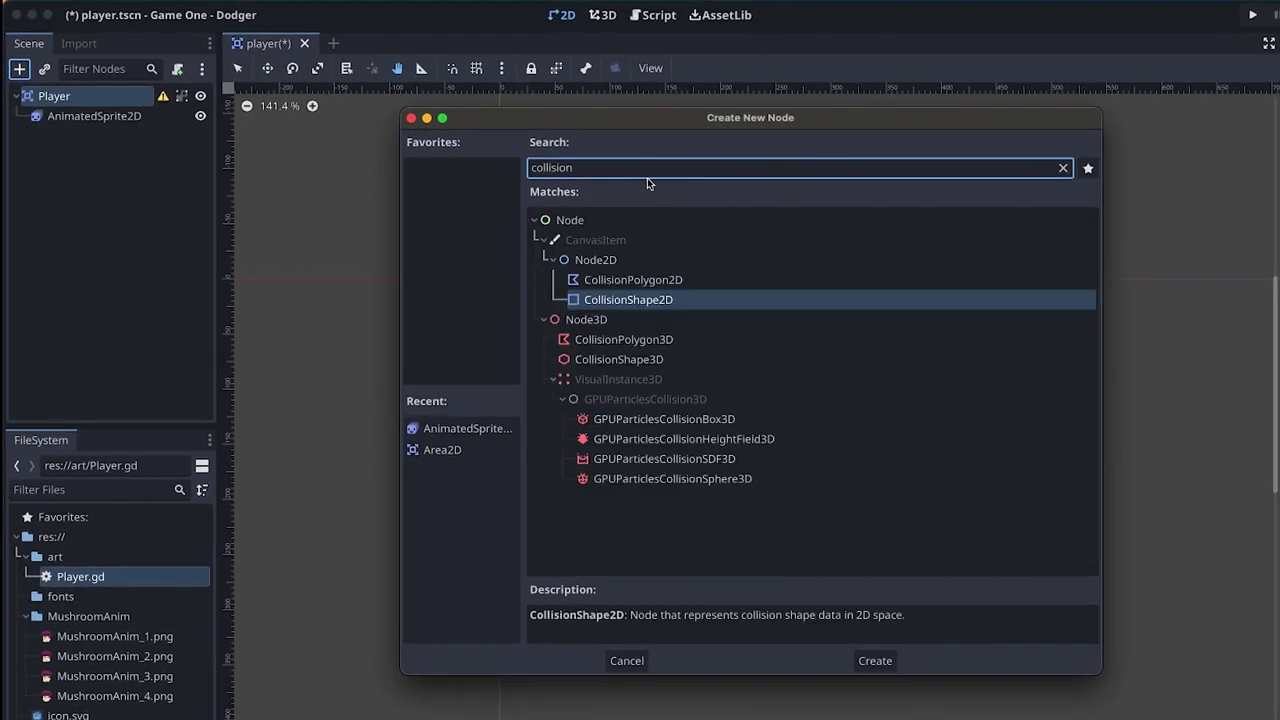
# Add a CollisionShape2D with a new CapsuleShape2D under Player, then reselect Player.
pyautogui.click(874, 655)
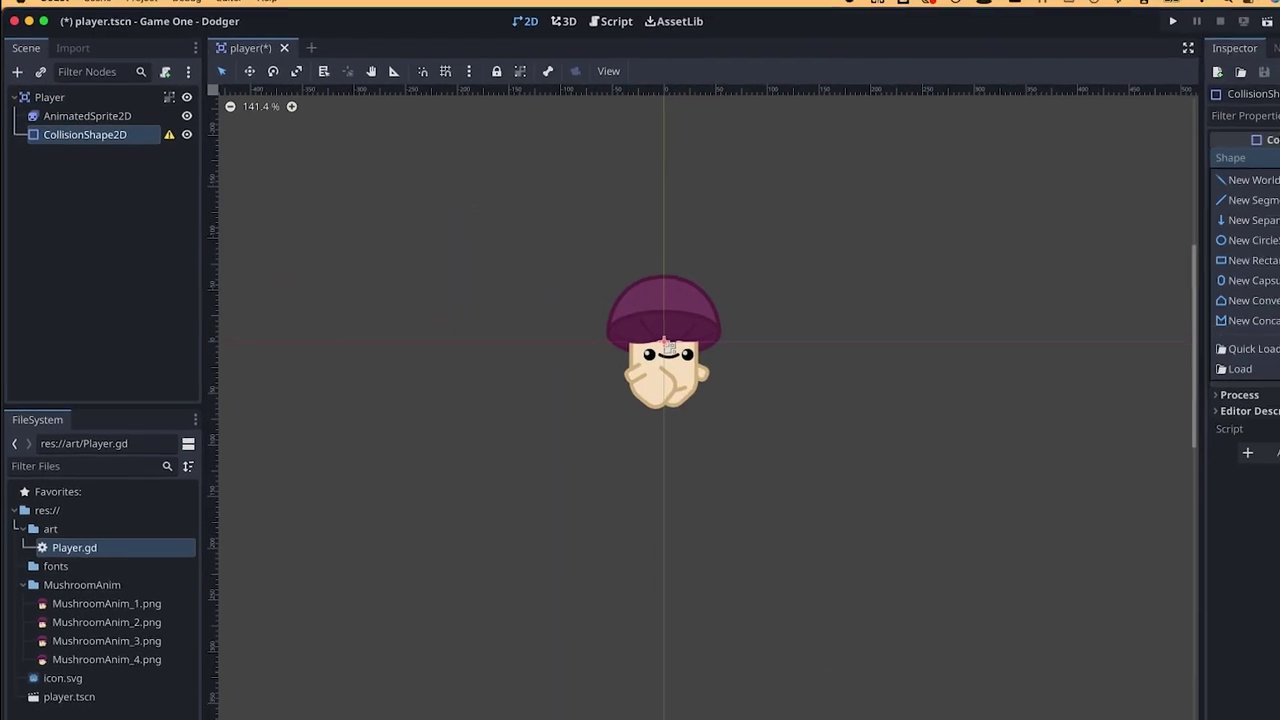
pyautogui.click(1252, 280)
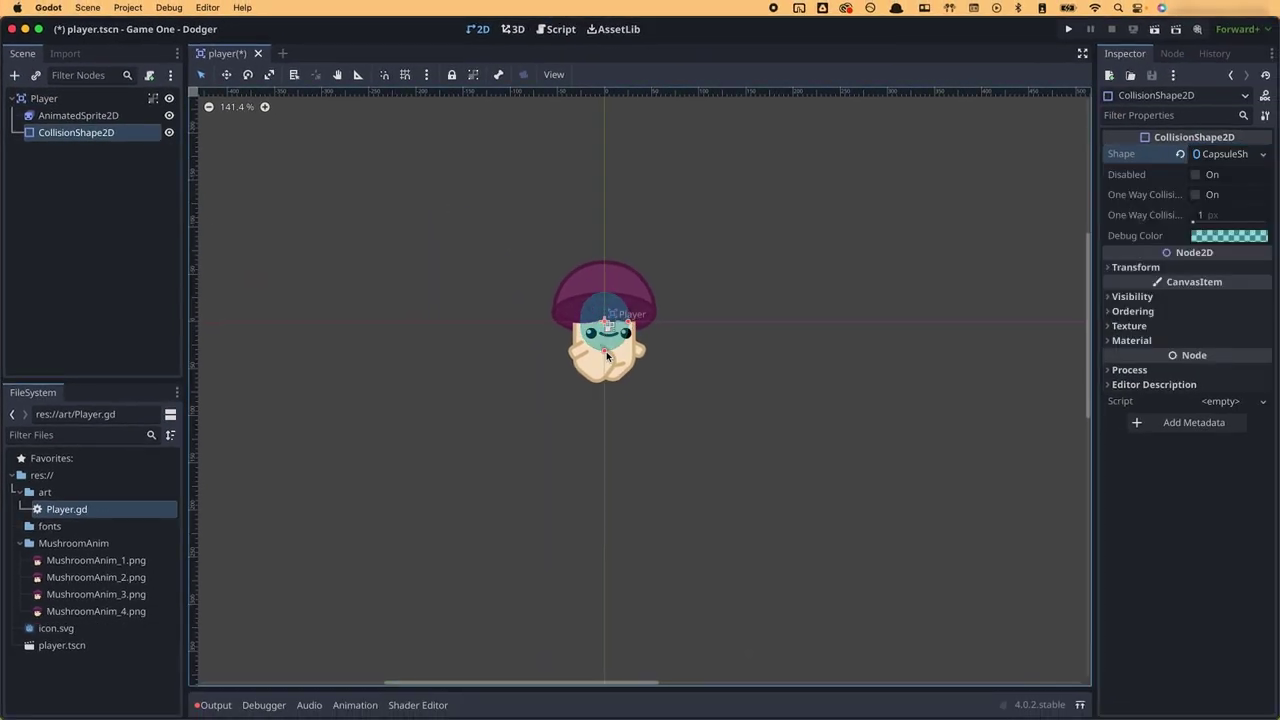
pyautogui.click(626, 330)
pyautogui.click(628, 325)
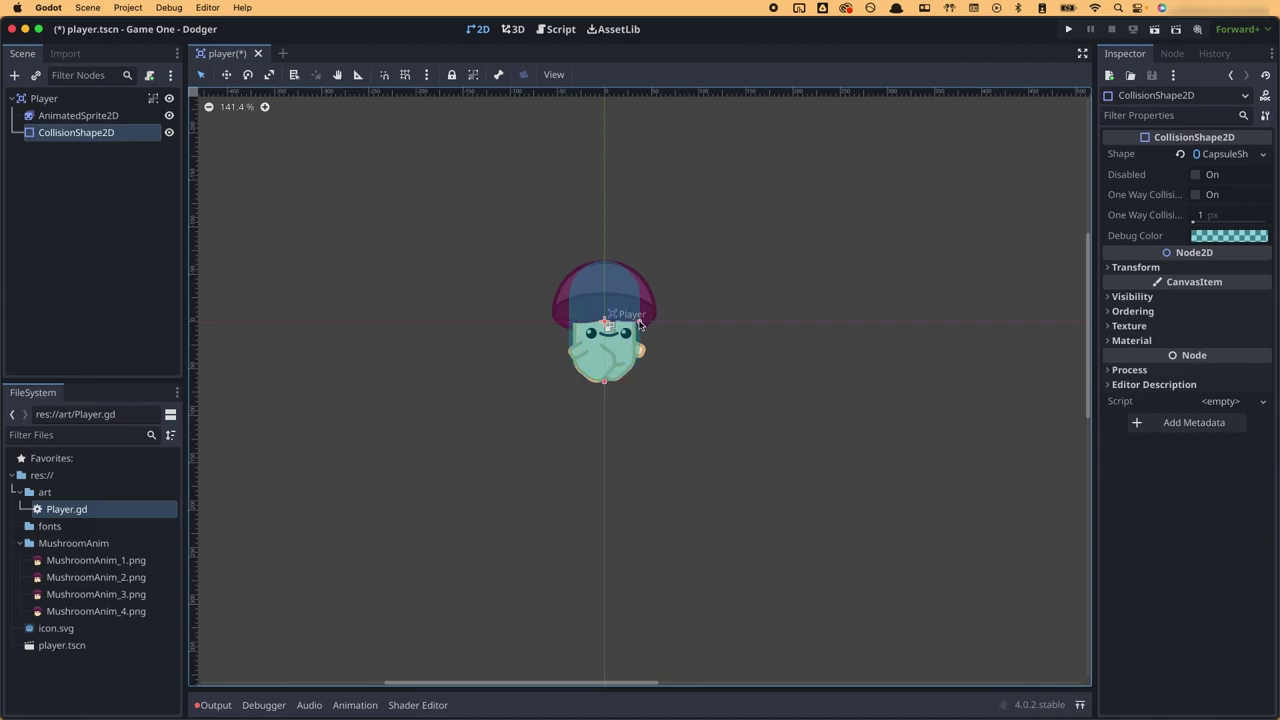
pyautogui.click(606, 325)
pyautogui.click(895, 366)
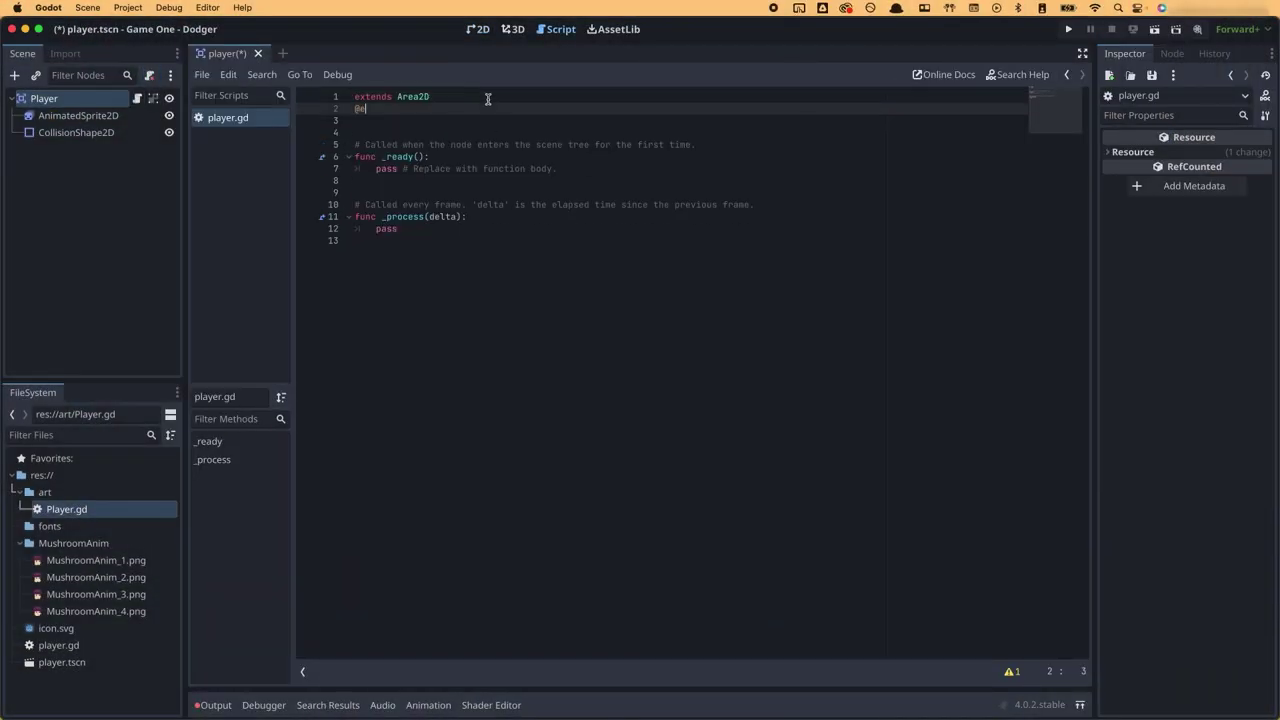
# Declare speed 400 and screen size in player.gd, and map arrow keys to move actions.
pyautogui.write('xport var speed = 400;')
pyautogui.press('Return')
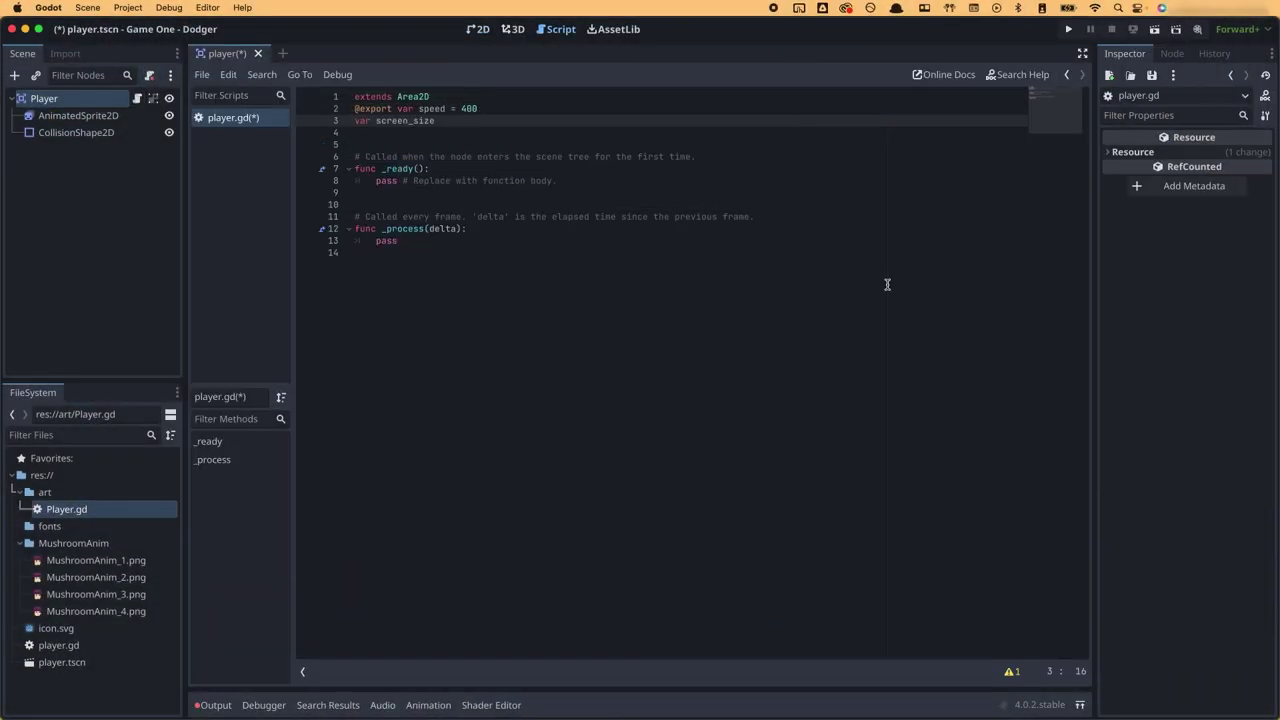
pyautogui.hotkey('ctrl', 's')
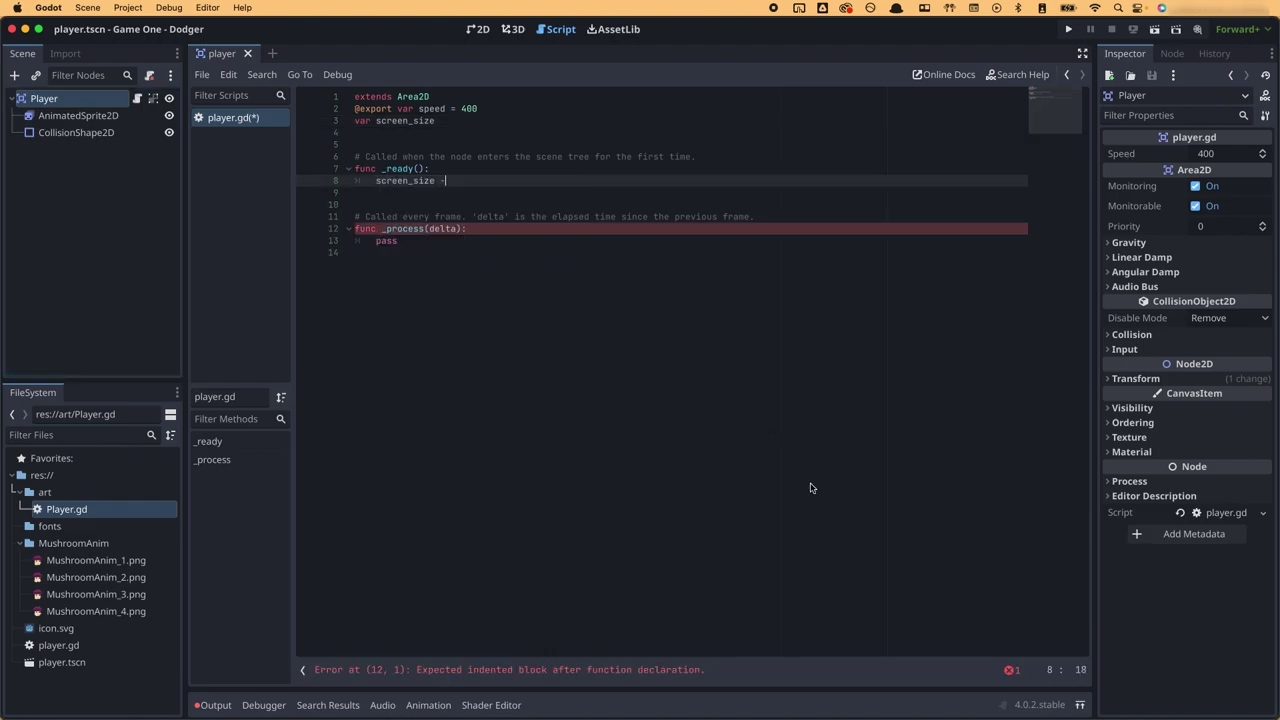
pyautogui.write('ze')
pyautogui.press('Return')
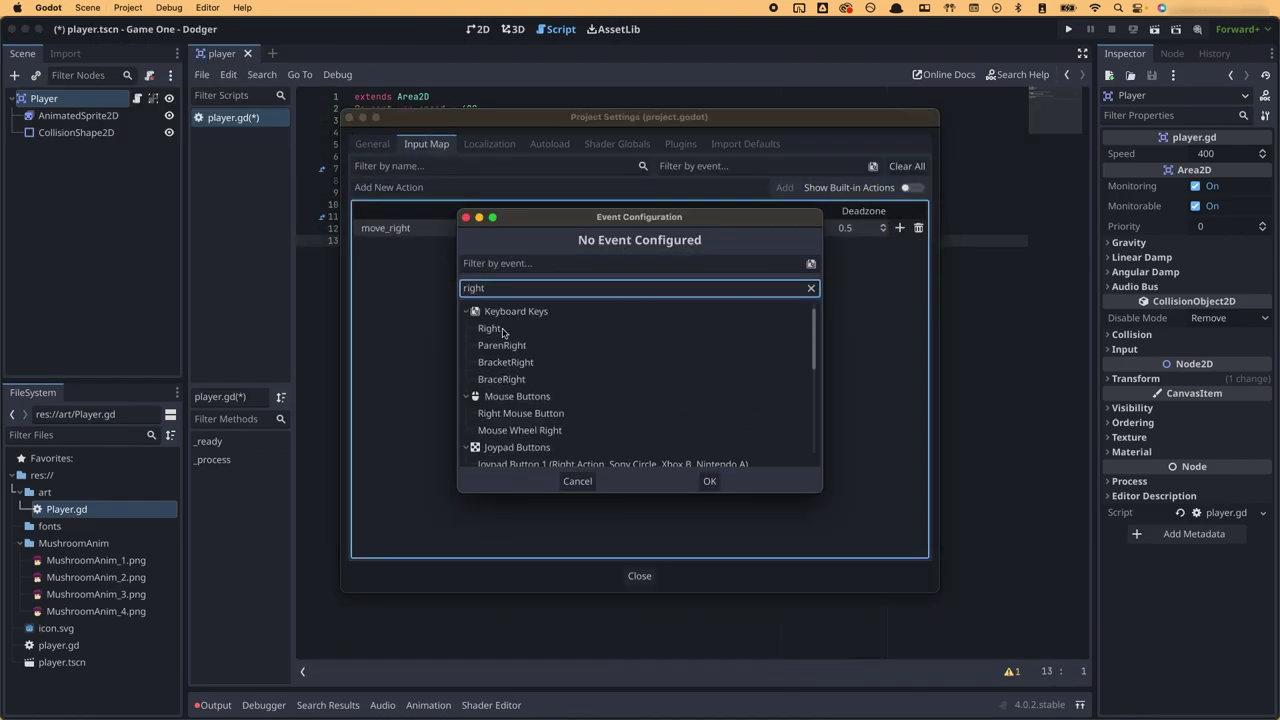
pyautogui.doubleClick(490, 328)
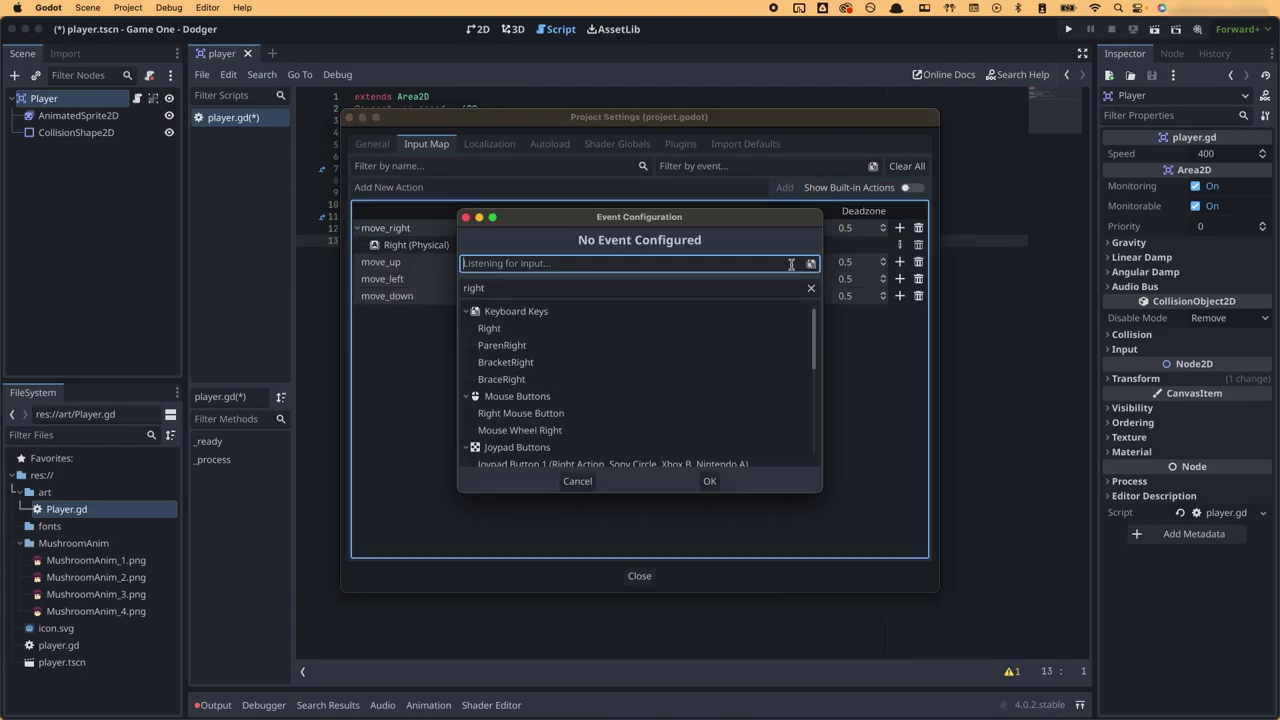
pyautogui.press('p')
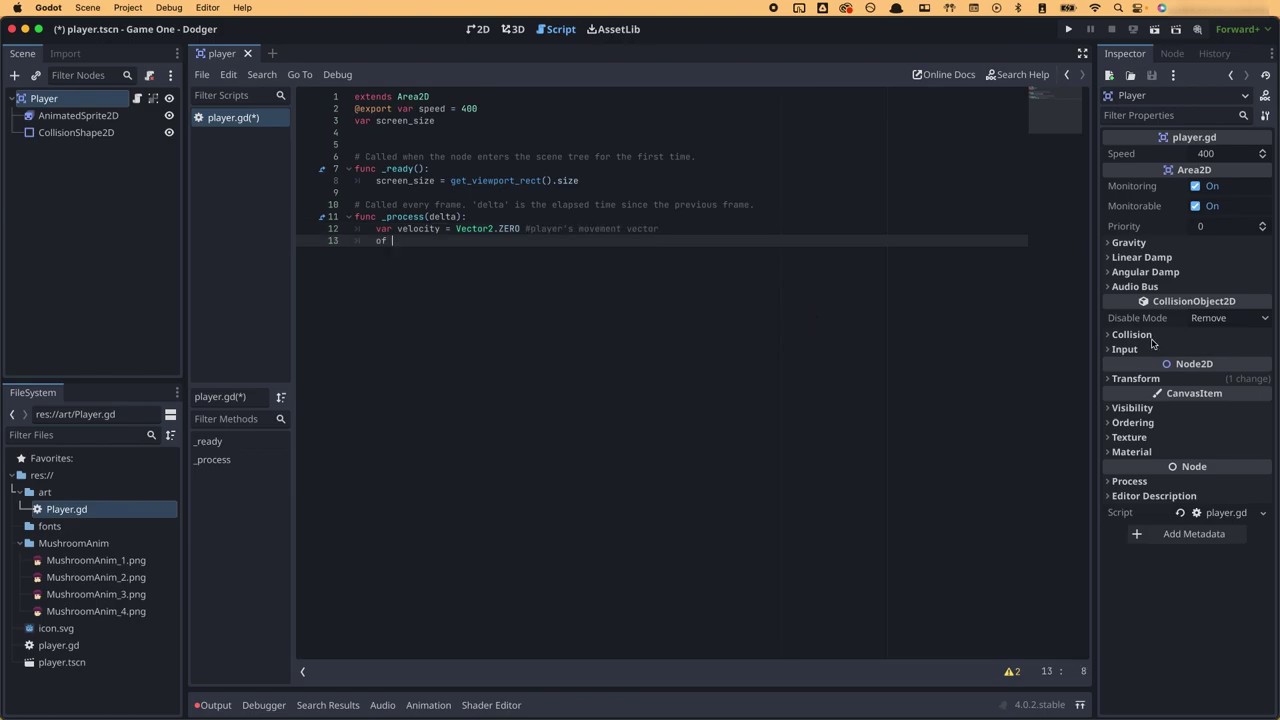
# Write the move_right and move_left velocity checks in _process.
pyautogui.write('Input.is')
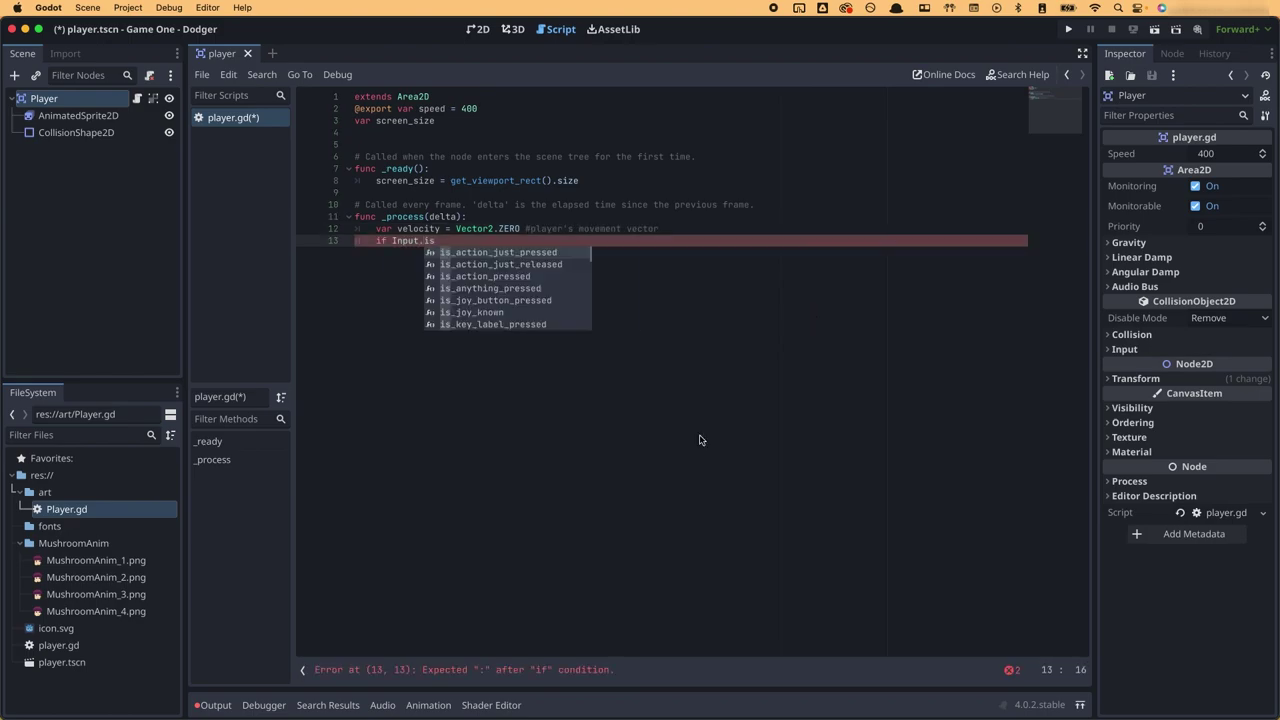
pyautogui.write('_action_pressed("move_upvelocity.x += 1')
pyautogui.press('Return')
pyautogui.write('if Input.is_')
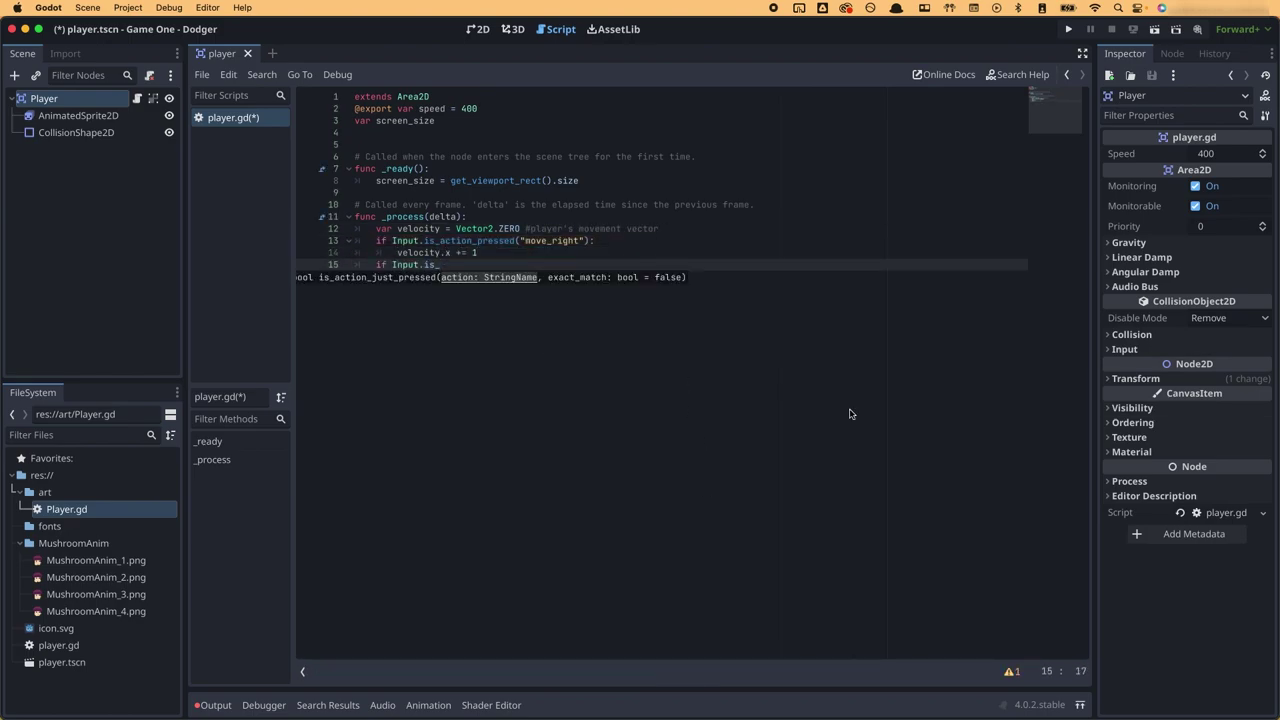
pyautogui.write('action_pressed("move_left"):')
pyautogui.press('Return')
pyautogui.write('velocity.x -= 1')
pyautogui.press('Return')
pyautogui.press('BackSpace')
# Add move_up and move_down checks and an 'if velocity.length() > 0' test.
pyautogui.write('if Input.is_action_pressed("move_up"):')
pyautogui.press('Return')
pyautogui.write('i')
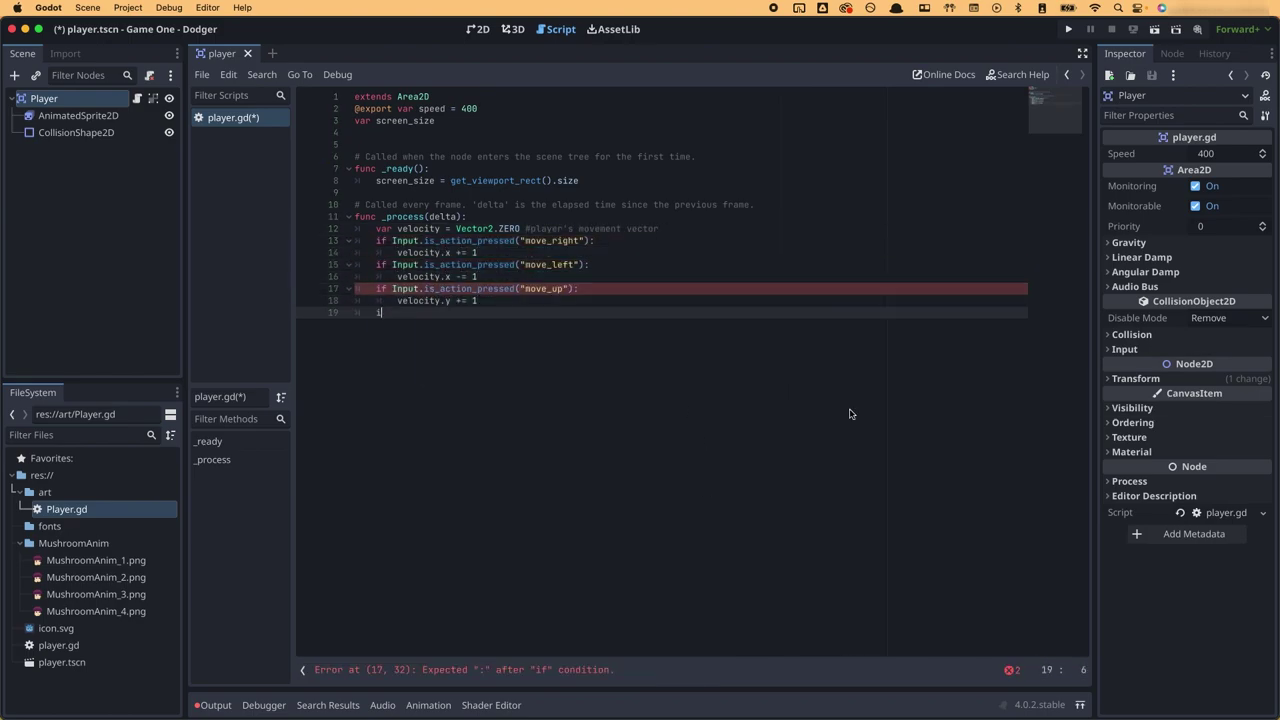
pyautogui.write('f Input.is_action_pressed("move_down"): \tvelocity.y -')
pyautogui.write('= 1')
pyautogui.press('Return')
pyautogui.press('BackSpace')
pyautogui.press('Return')
pyautogui.write('if velocity.length() > 0:')
pyautogui.press('Return')
# Test-run the game, then add the position update and screen clamp lines.
pyautogui.click(489, 348)
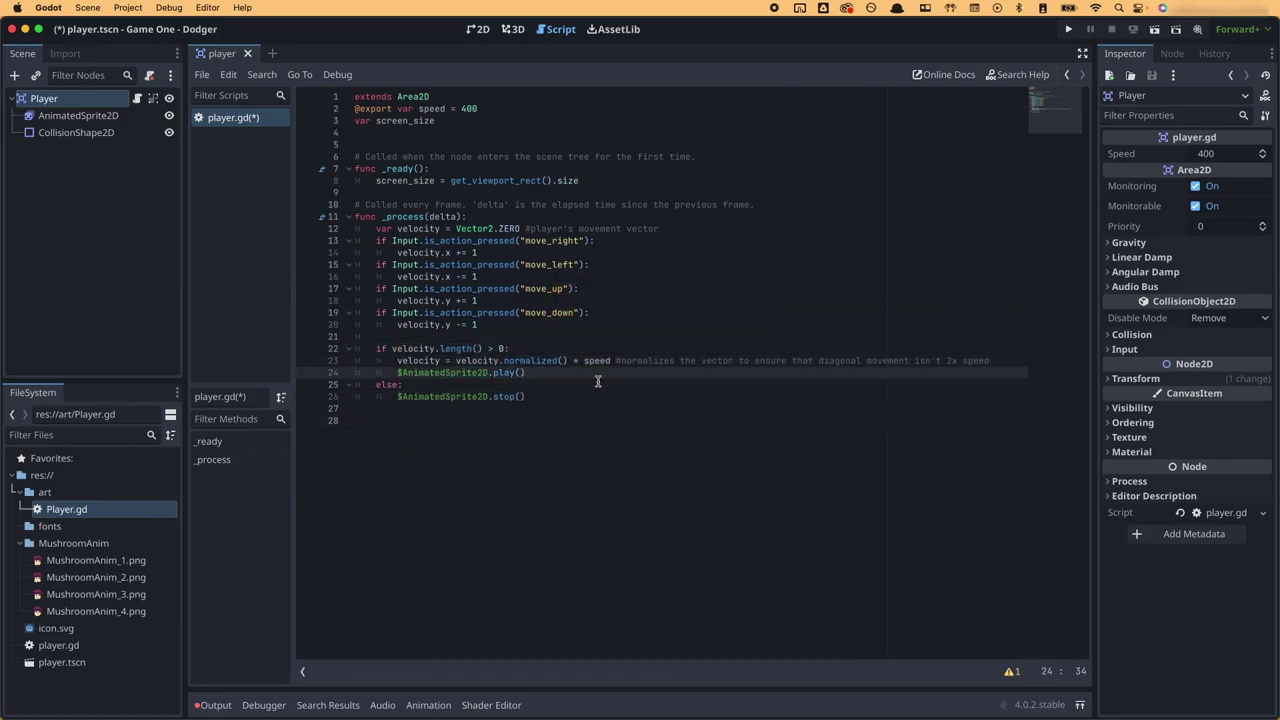
pyautogui.press('super+b')
pyautogui.press('super+q')
pyautogui.press('Down')
pyautogui.press('Down')
pyautogui.press('Down')
pyautogui.press('Down')
pyautogui.press('Tab')
pyautogui.write('position += velocity * delta #moves the player based on velocity and delta')
pyautogui.press('Return')
pyautogui.write('position.x = clamp(position.x, , screen_size.x) #clamp will keep the player on screen')
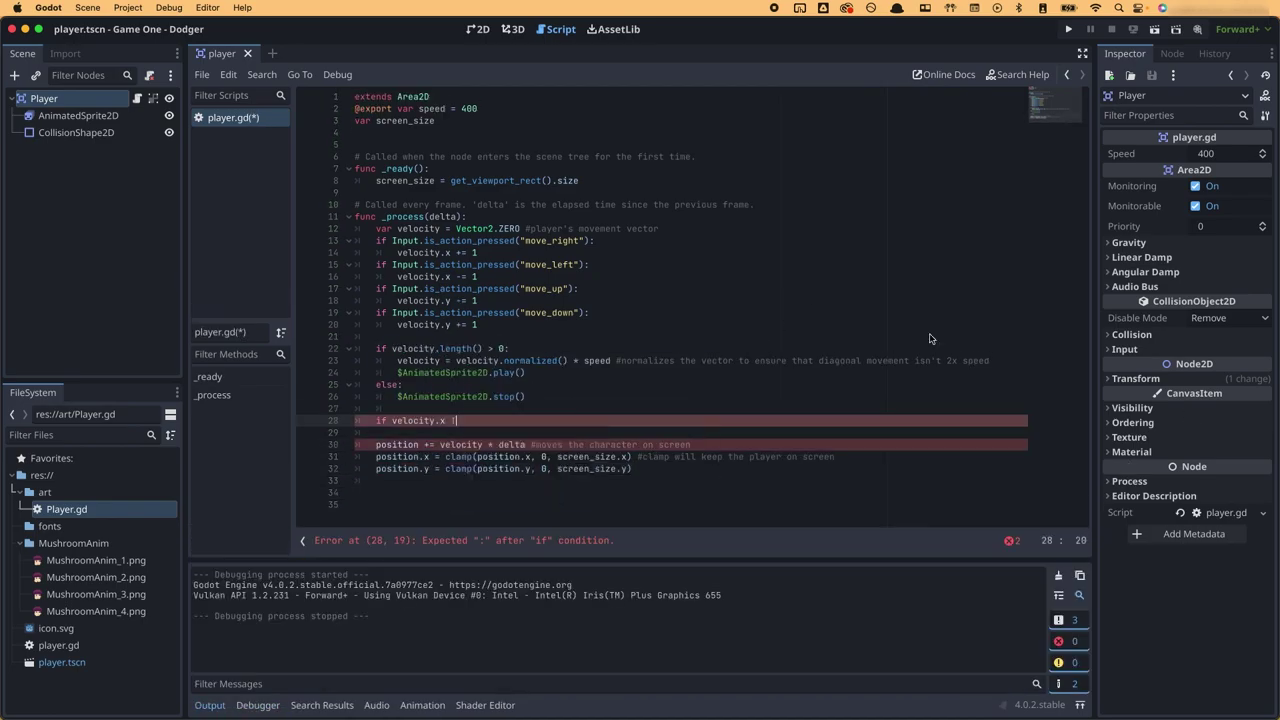
# Play the walk animation, flip the AnimatedSprite2D, and run the game to test movement.
pyautogui.press('Return')
pyautogui.write('$AnimatedSprite2D.play(')
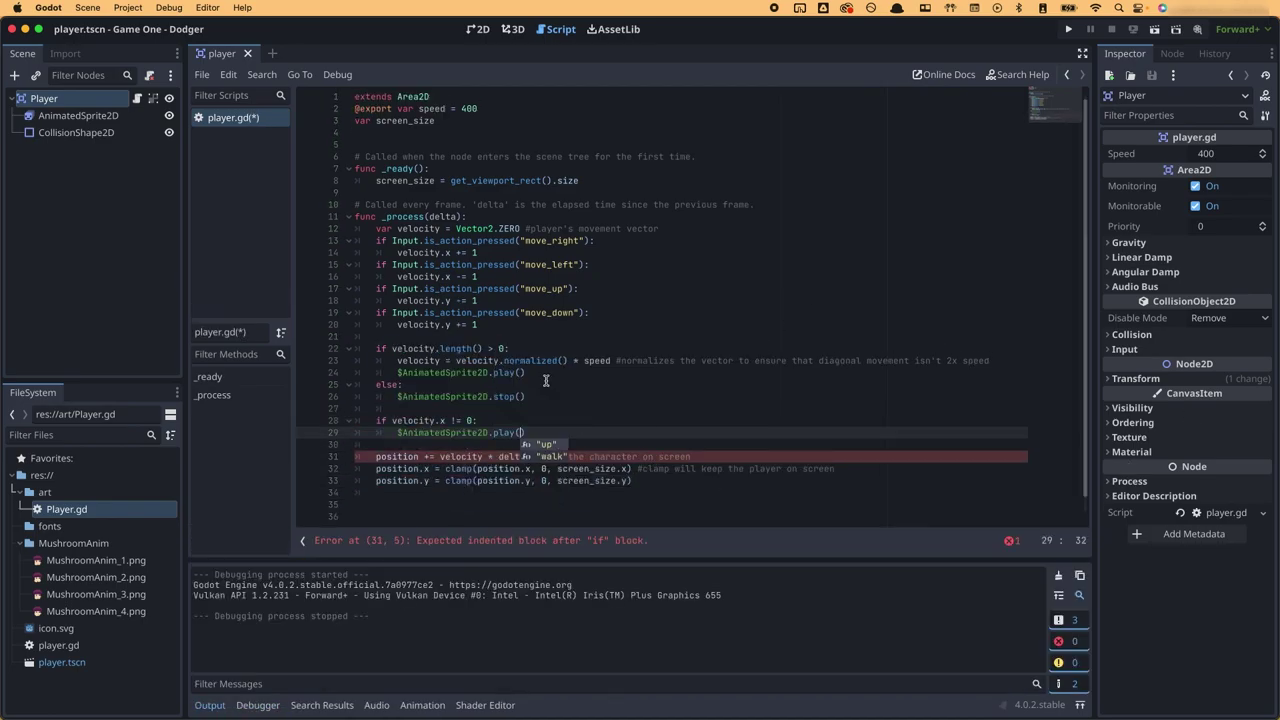
pyautogui.press('Down')
pyautogui.press('Return')
pyautogui.press('End')
pyautogui.press('Return')
pyautogui.write('$AnimatedSprite2D.flip_v')
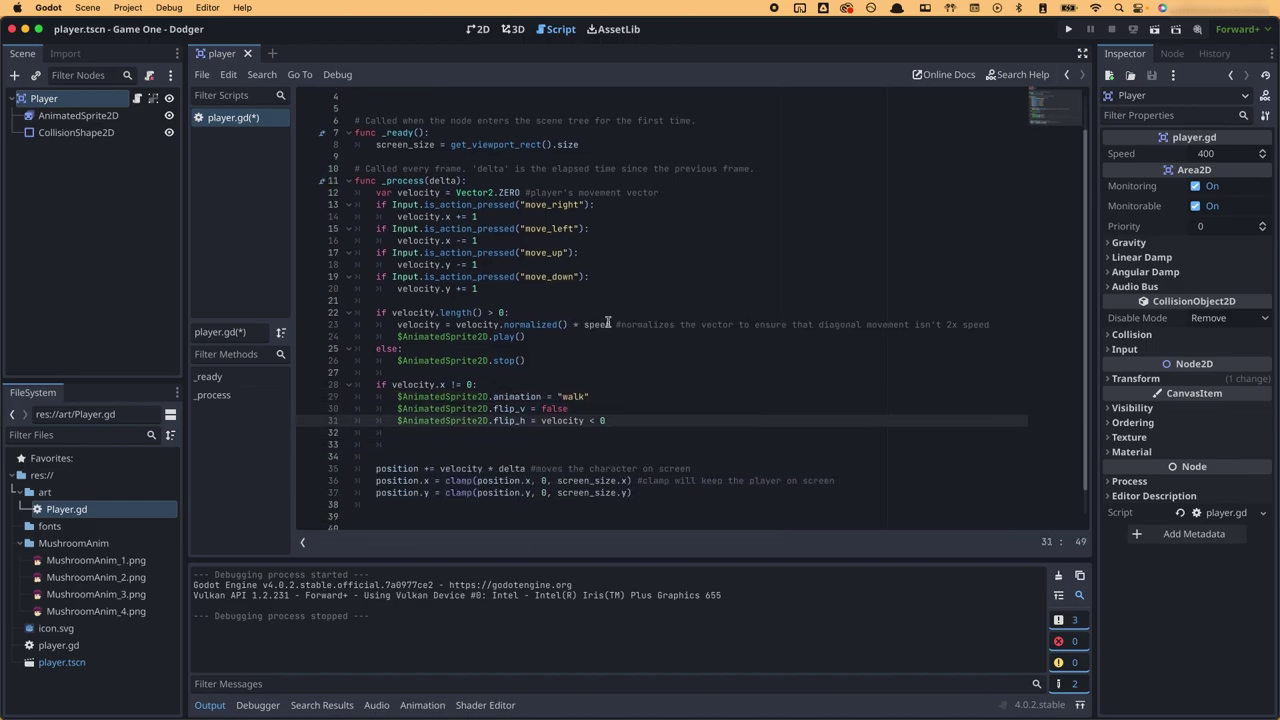
pyautogui.press('super+b')
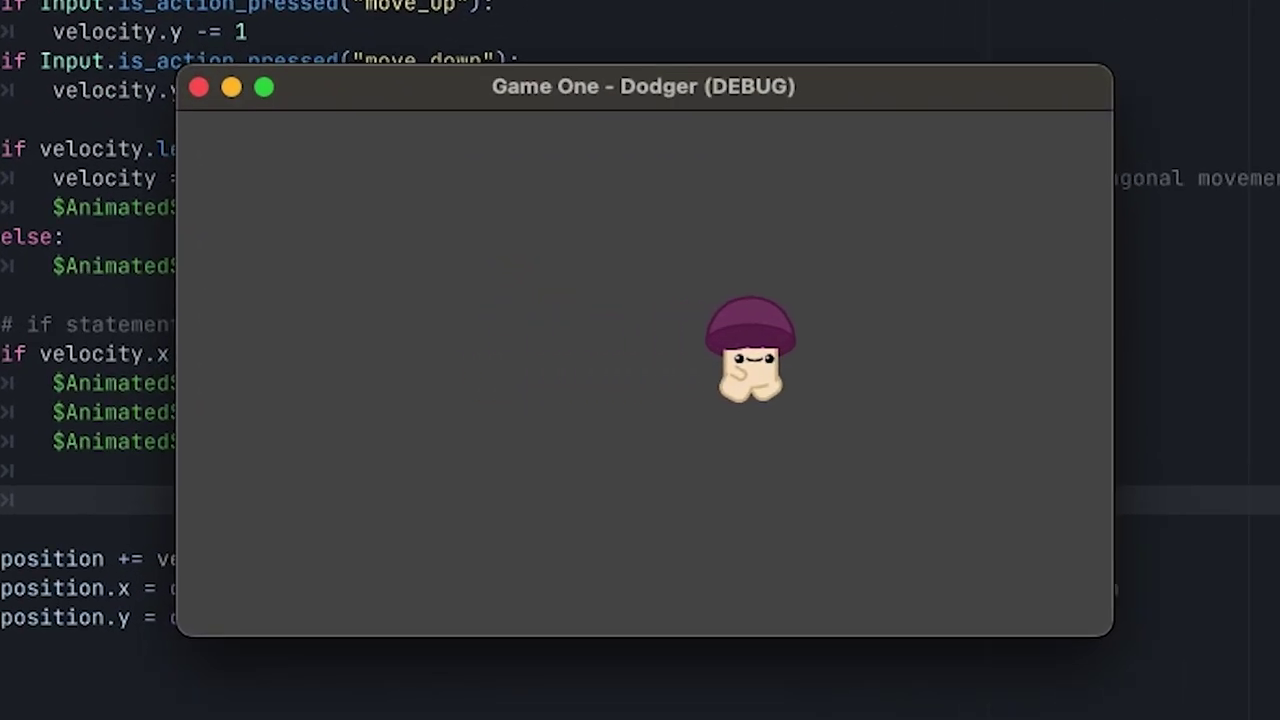
# Move the mushroom with the arrow keys in the running game, then close it.
pyautogui.press('Up')
pyautogui.press('Left')
pyautogui.press('Down')
pyautogui.press('Right')
pyautogui.press('Up')
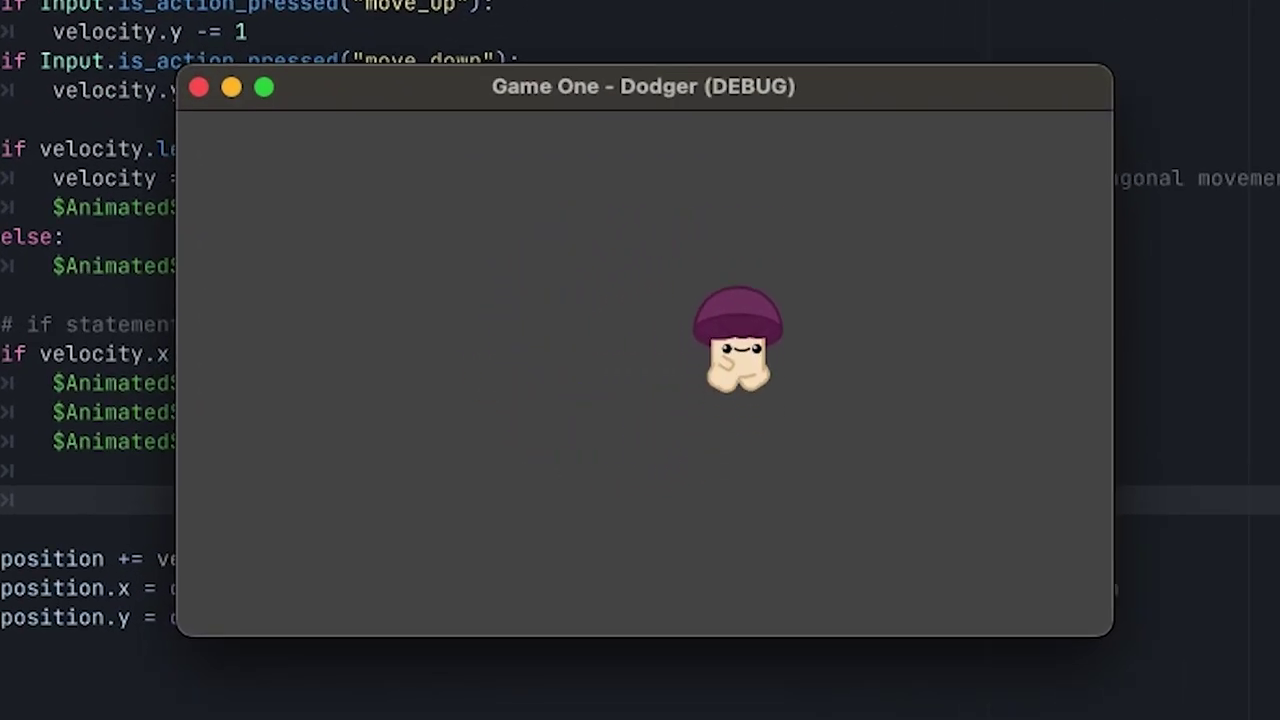
pyautogui.press('Right')
pyautogui.press('super+period')
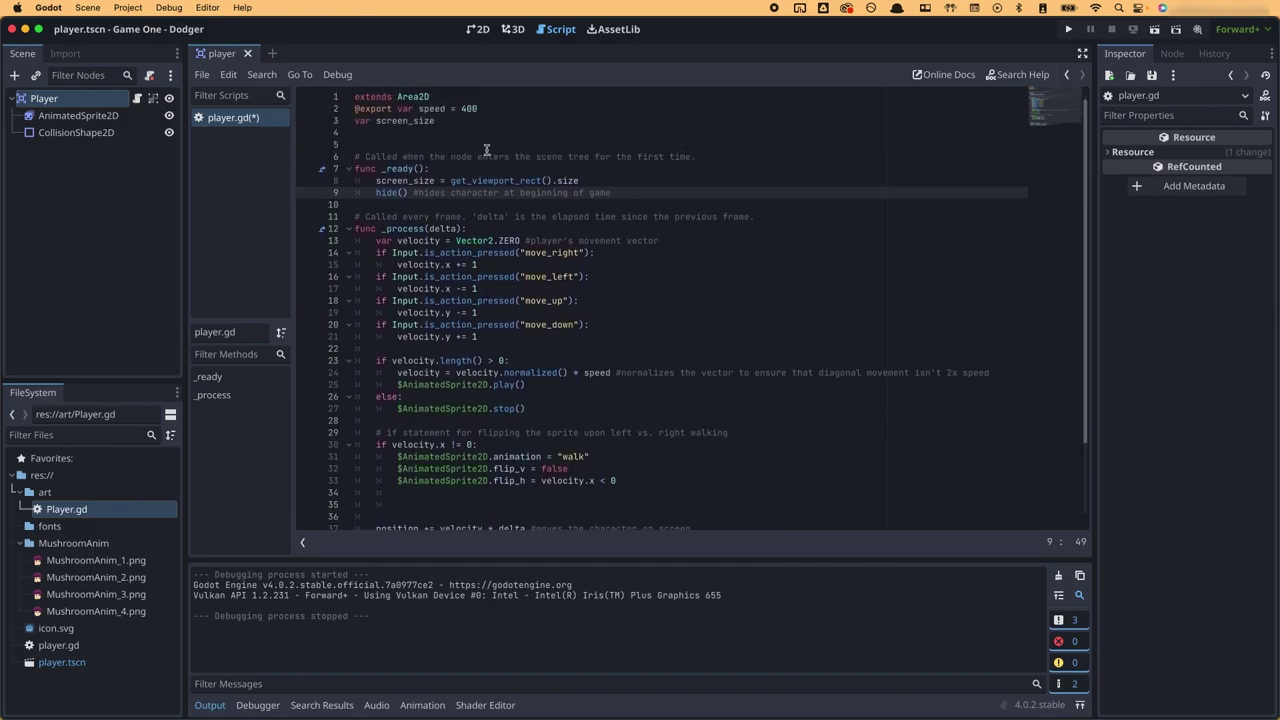
# Create a new scene with a Mob root holding AnimatedSprite2D and CollisionShape2D children.
pyautogui.press('Return')
pyautogui.write('s')
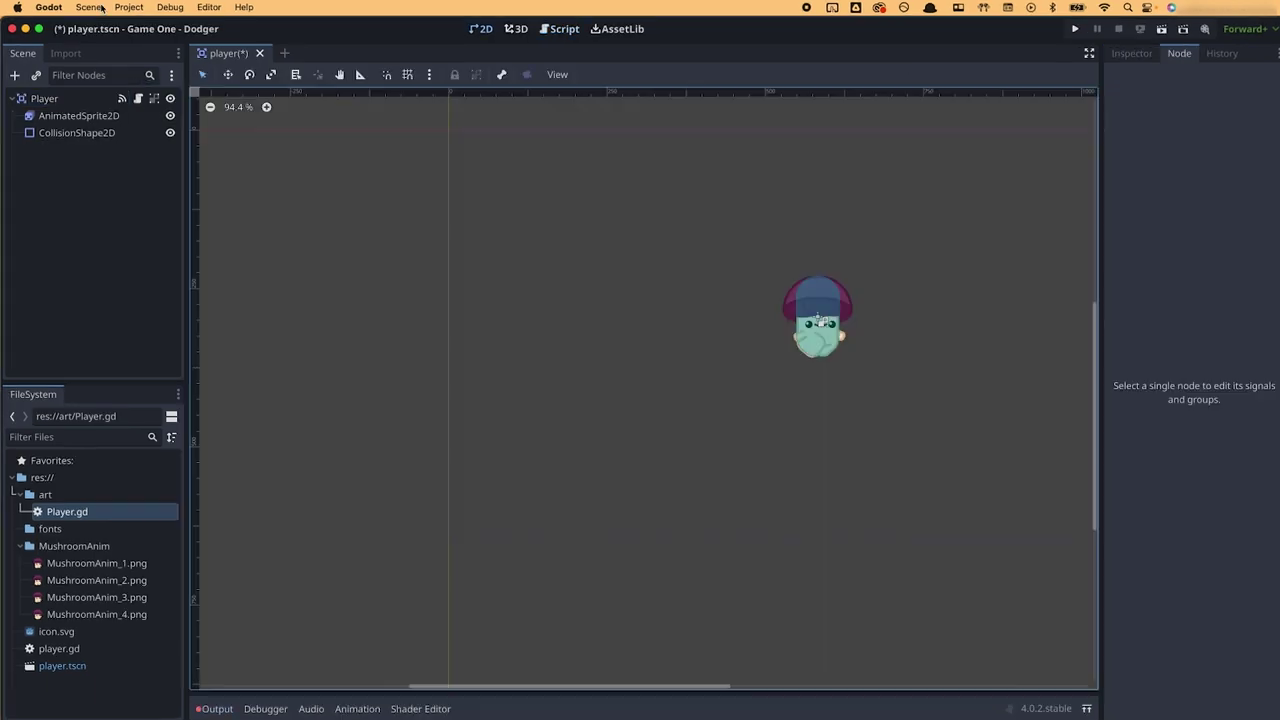
pyautogui.click(100, 194)
pyautogui.click(875, 661)
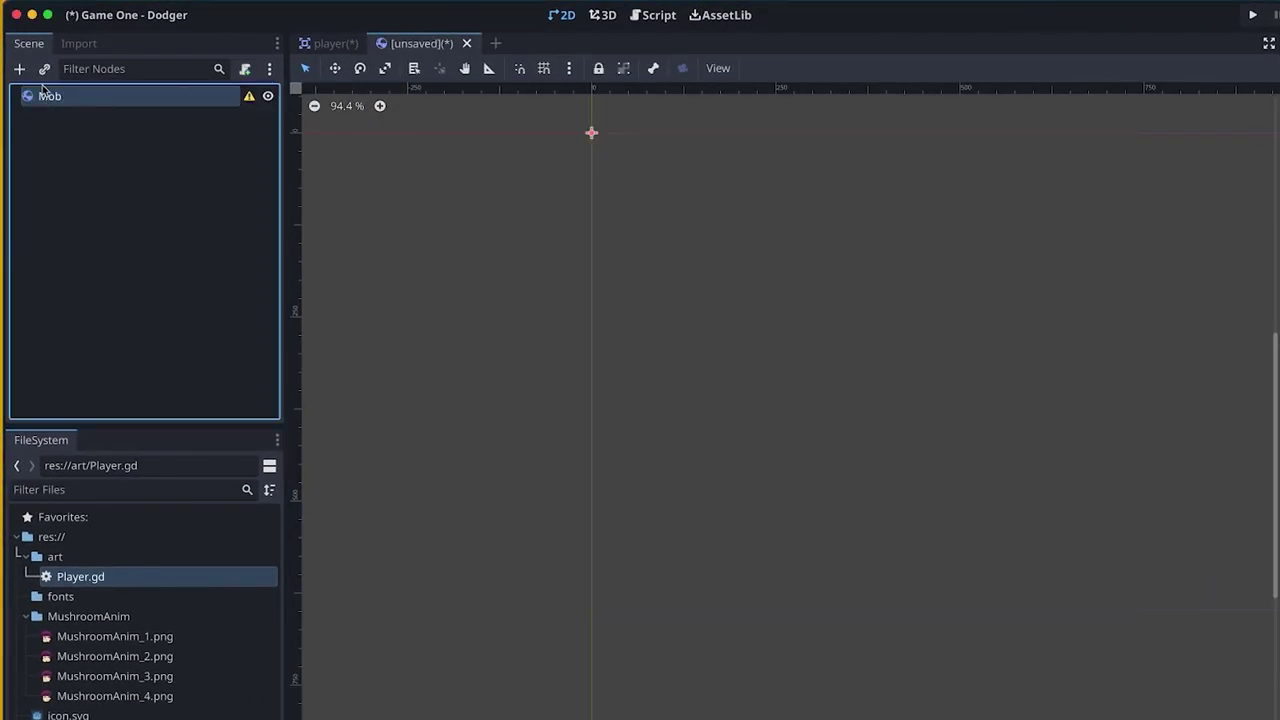
pyautogui.moveTo(100, 136); pyautogui.dragTo(48, 107)
pyautogui.moveTo(48, 107); pyautogui.dragTo(48, 109)
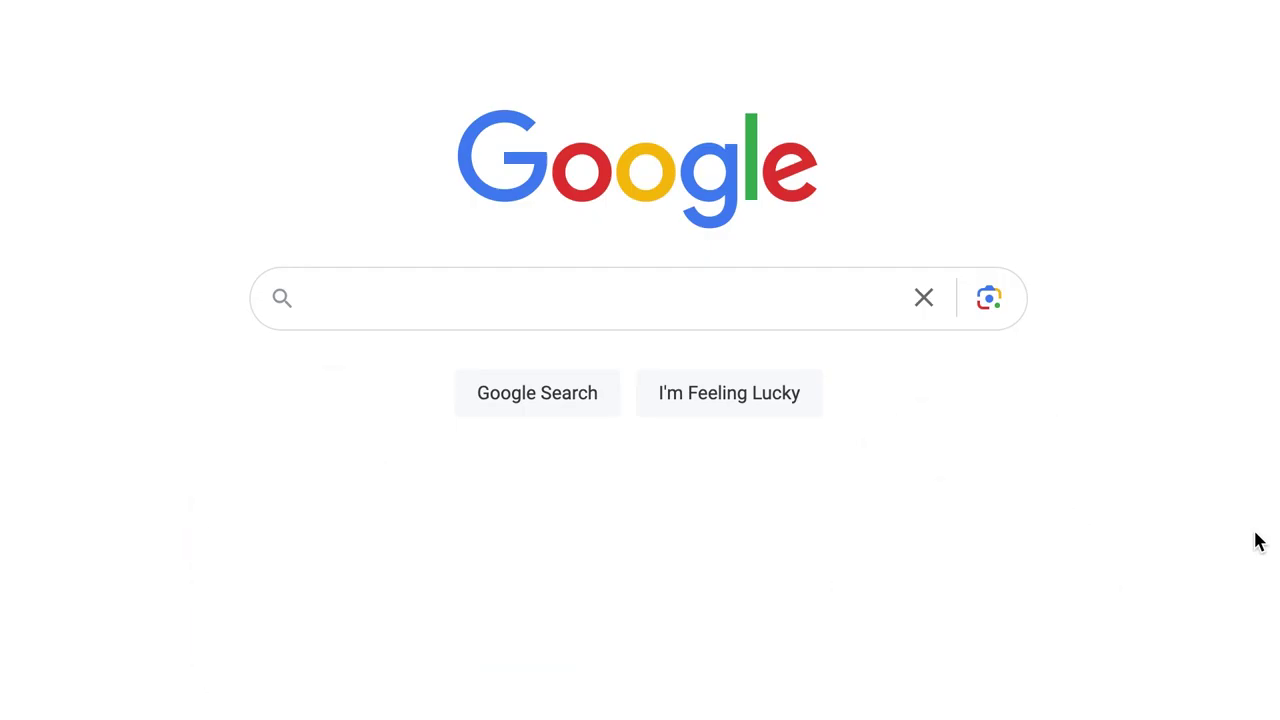
# Search Google for 'animals that eat mushrooms' and show the 4 more results.
pyautogui.click(800, 305)
pyautogui.write('animals that ea')
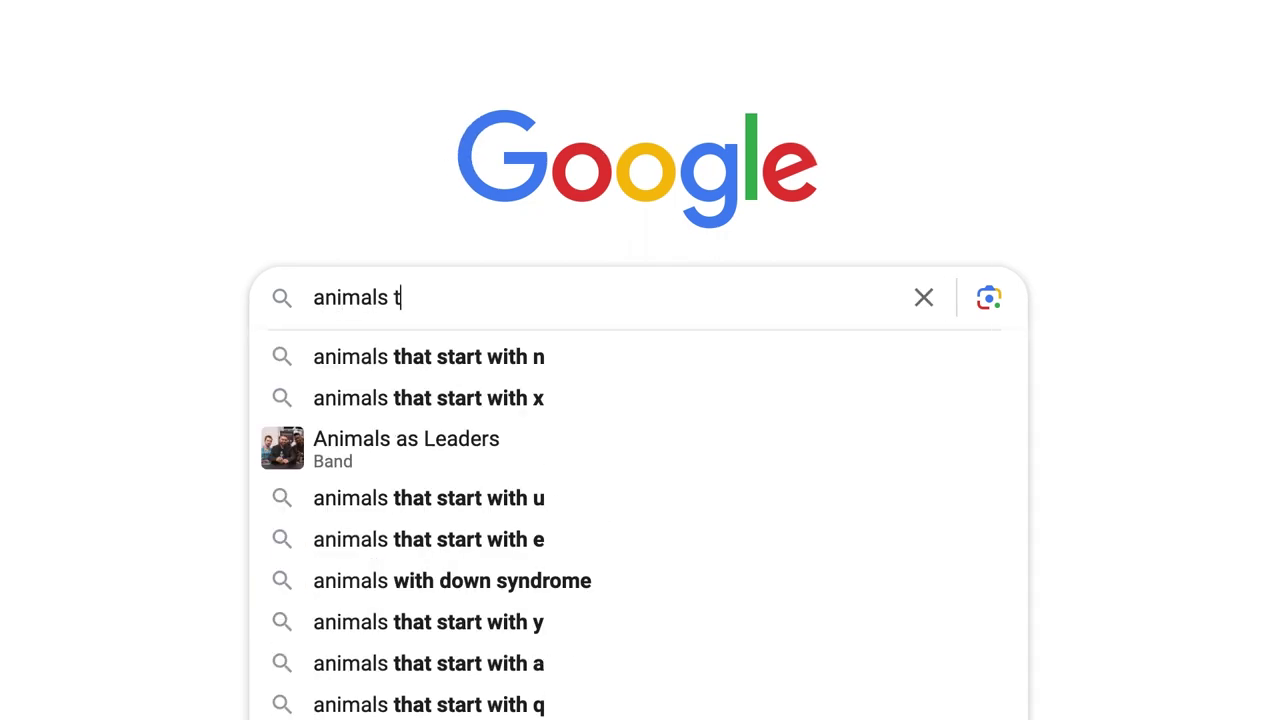
pyautogui.write('t mushrooms')
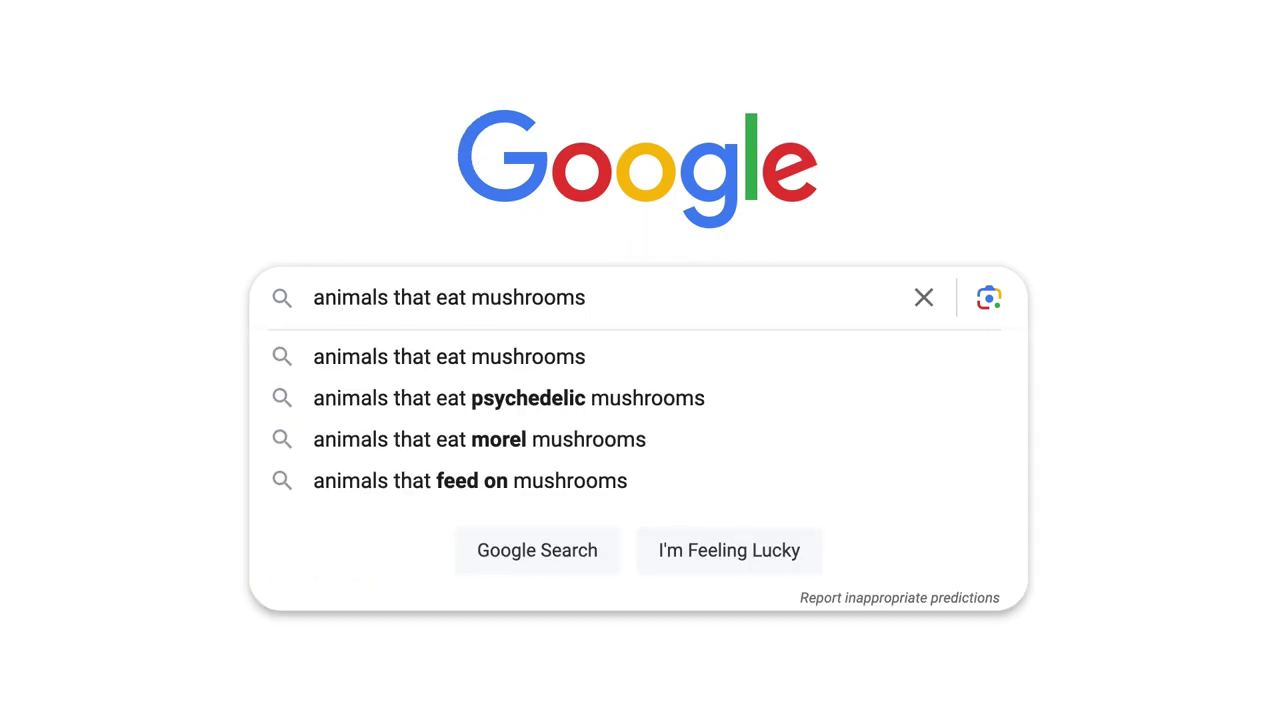
pyautogui.press('Return')
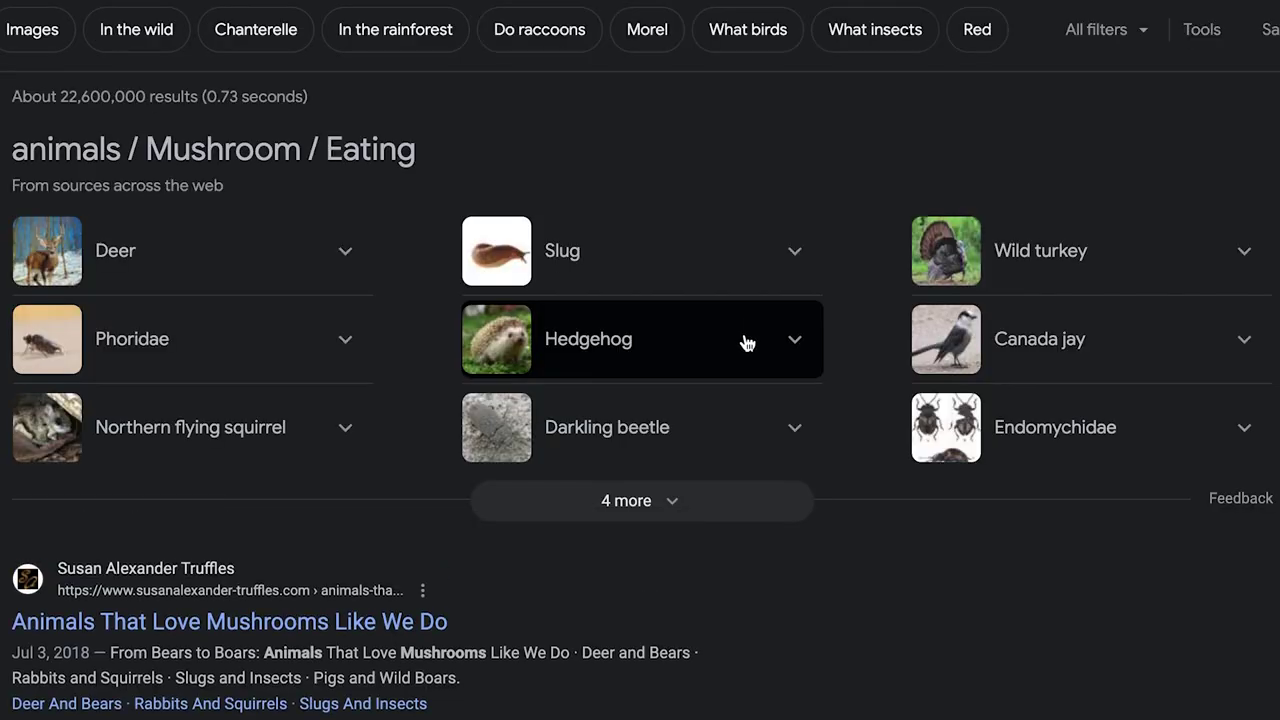
pyautogui.click(630, 501)
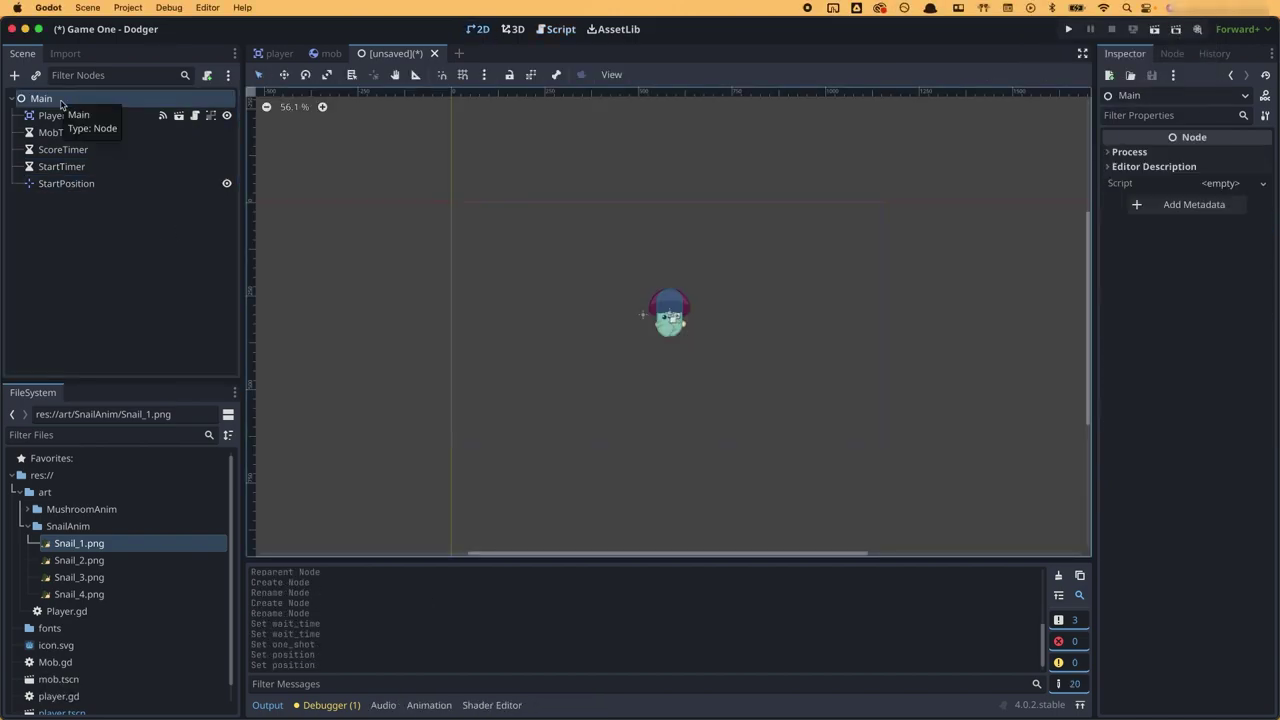
# Add a Path2D node for the MobPath and turn on grid snapping for its curve points.
pyautogui.click(15, 76)
pyautogui.write('Path2D')
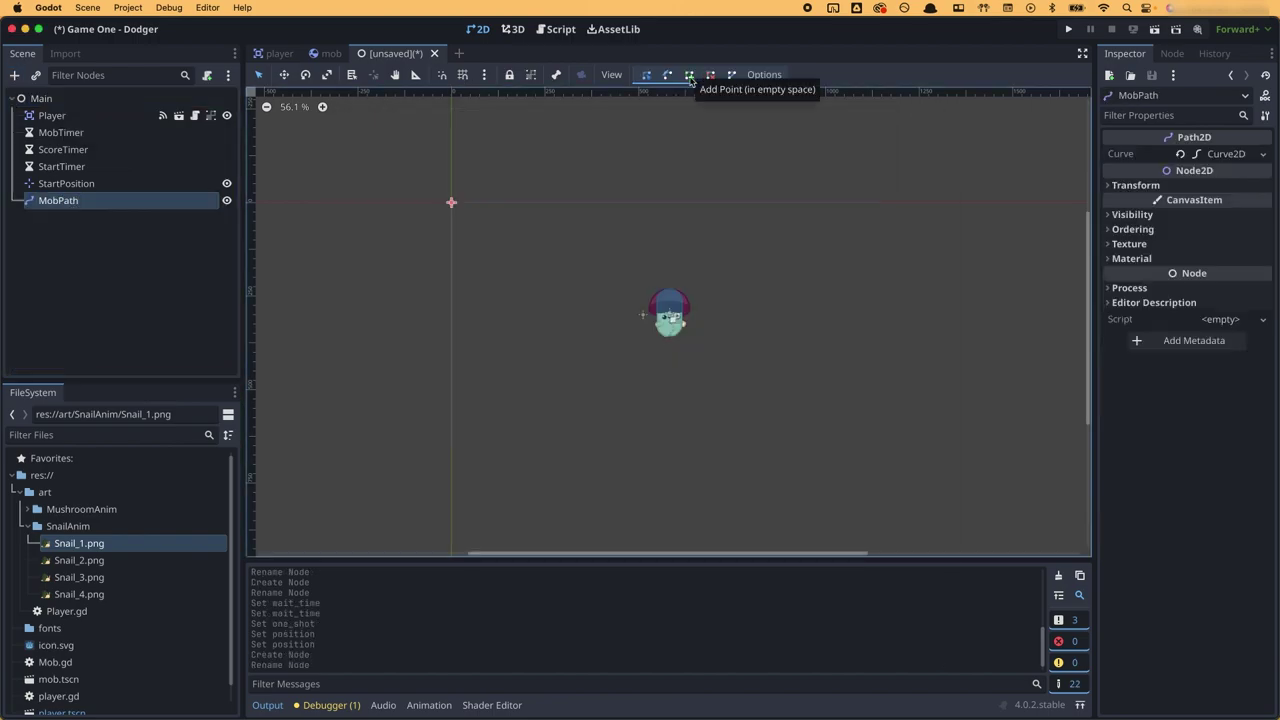
pyautogui.hotkey('shift', 'g')
pyautogui.click(451, 202)
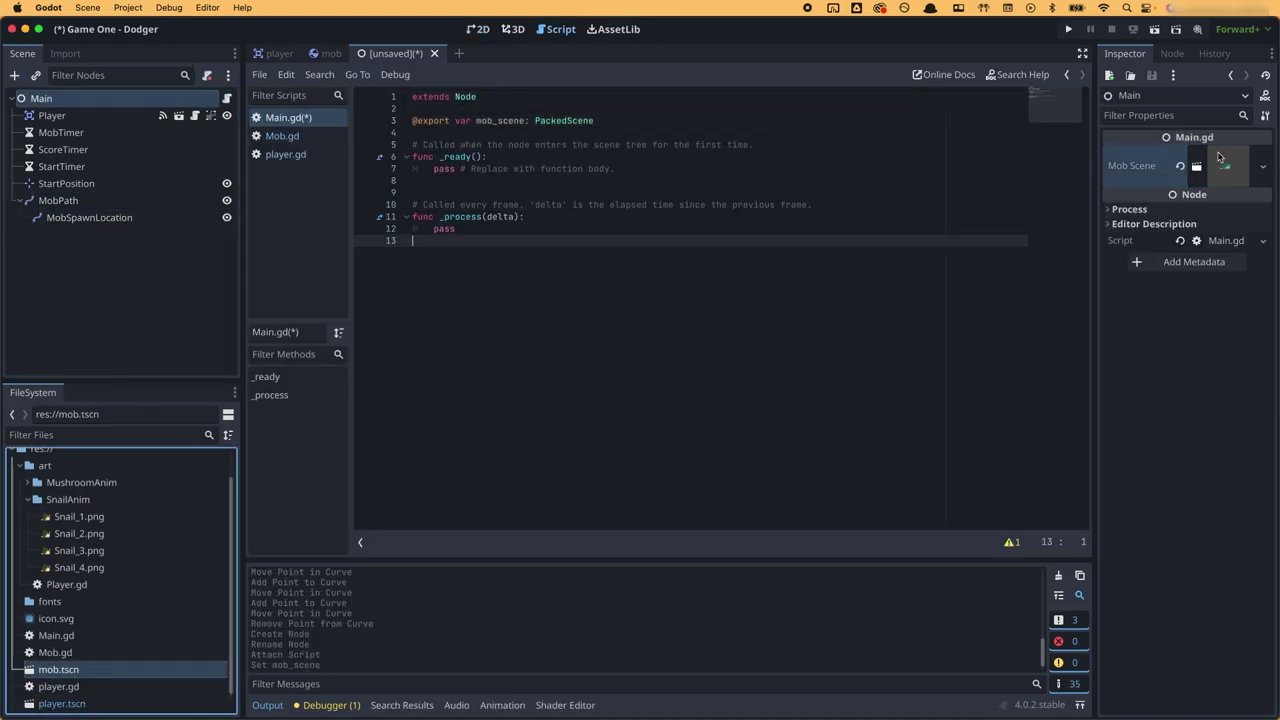
# Set Mob Scene to mob.tscn and connect the Player's hit signal to a new game_over function.
pyautogui.click(55, 116)
pyautogui.click(1172, 53)
pyautogui.click(1141, 136)
pyautogui.click(1245, 705)
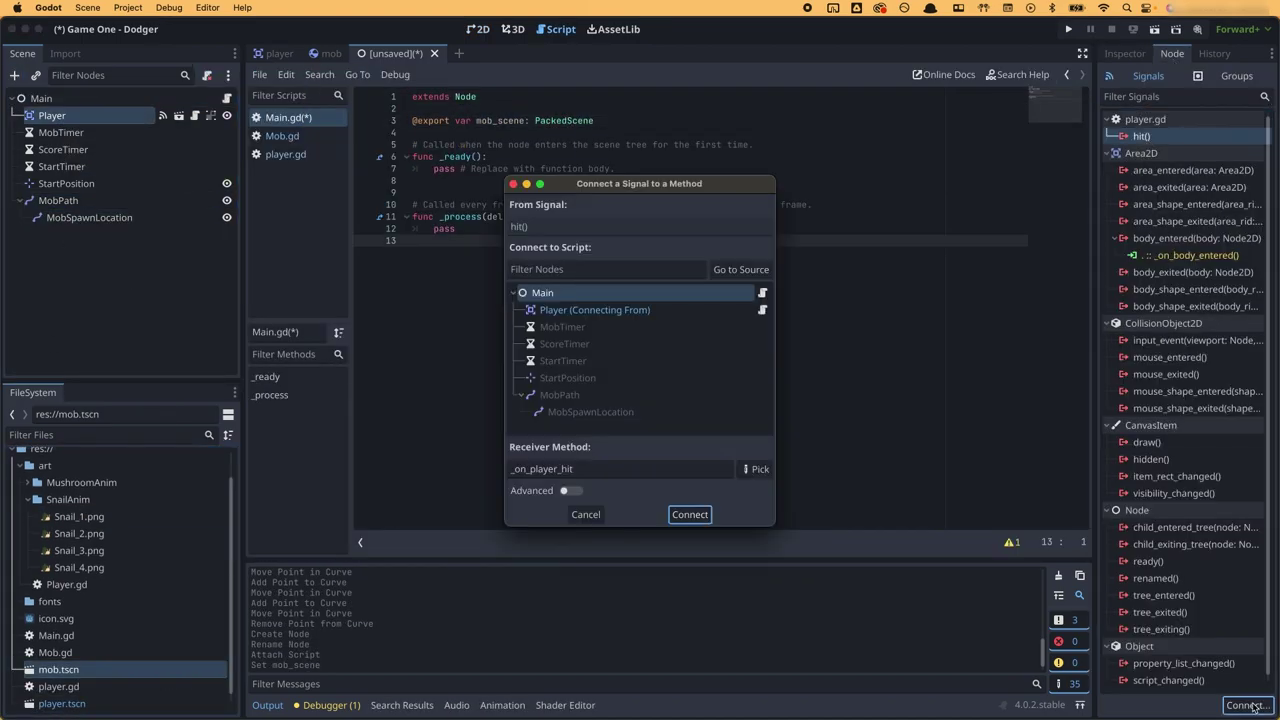
pyautogui.click(690, 515)
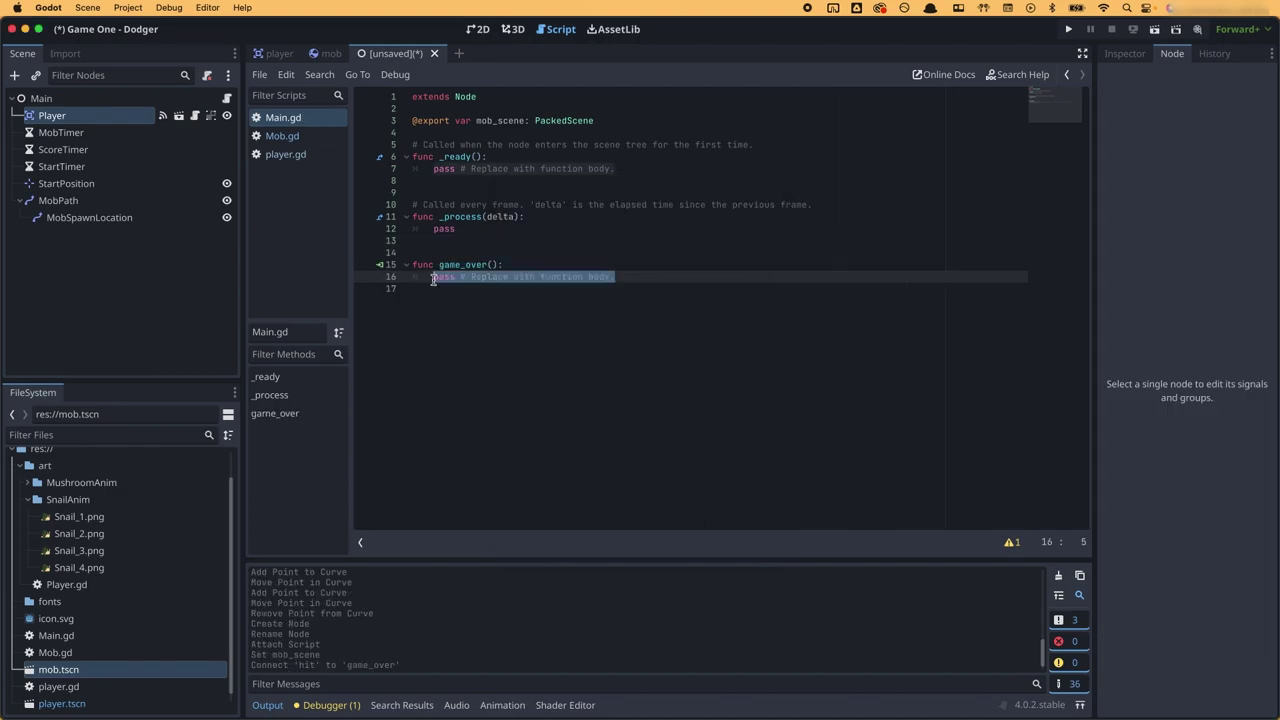
# In new_game, add $Player.start($StartPosition.position) and $StartTimer.start().
pyautogui.write('$Player.start($StartPosition.position)')
pyautogui.press('Return')
pyautogui.write('$StartTimer.start()')
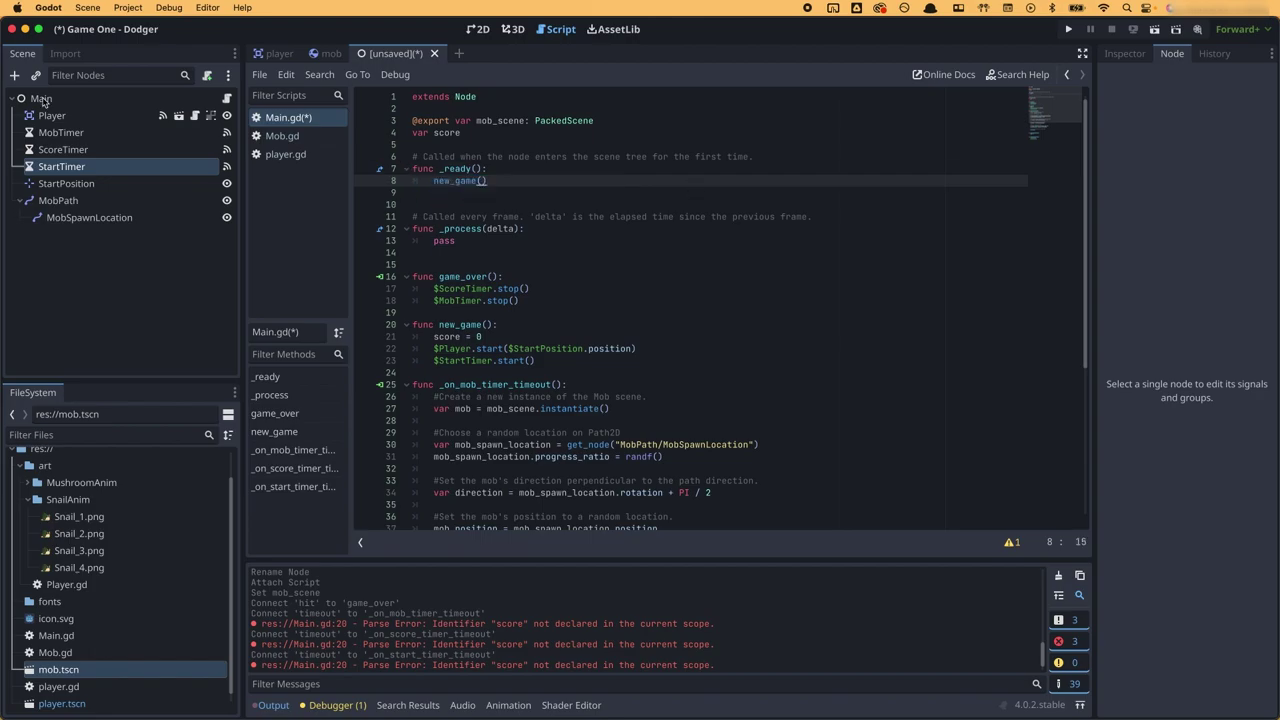
# Run the game to test snail spawning, then inspect the mob's collision shape.
pyautogui.press('super+b')
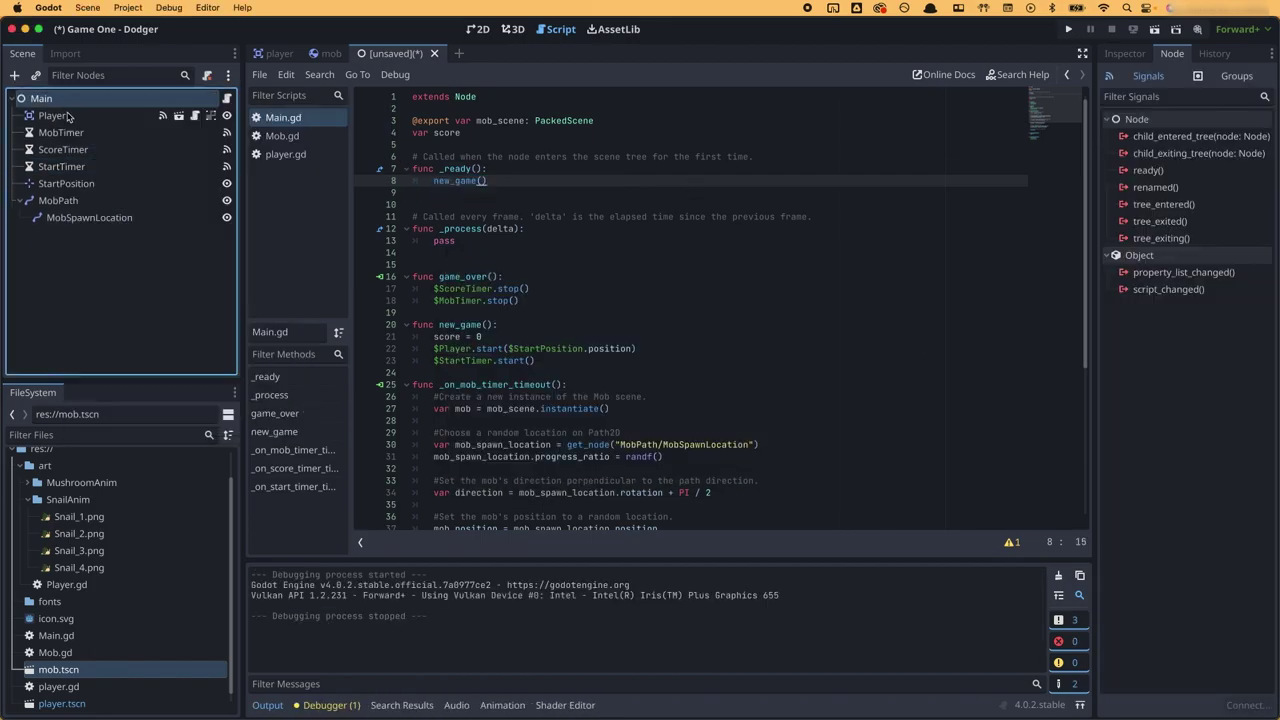
pyautogui.click(272, 53)
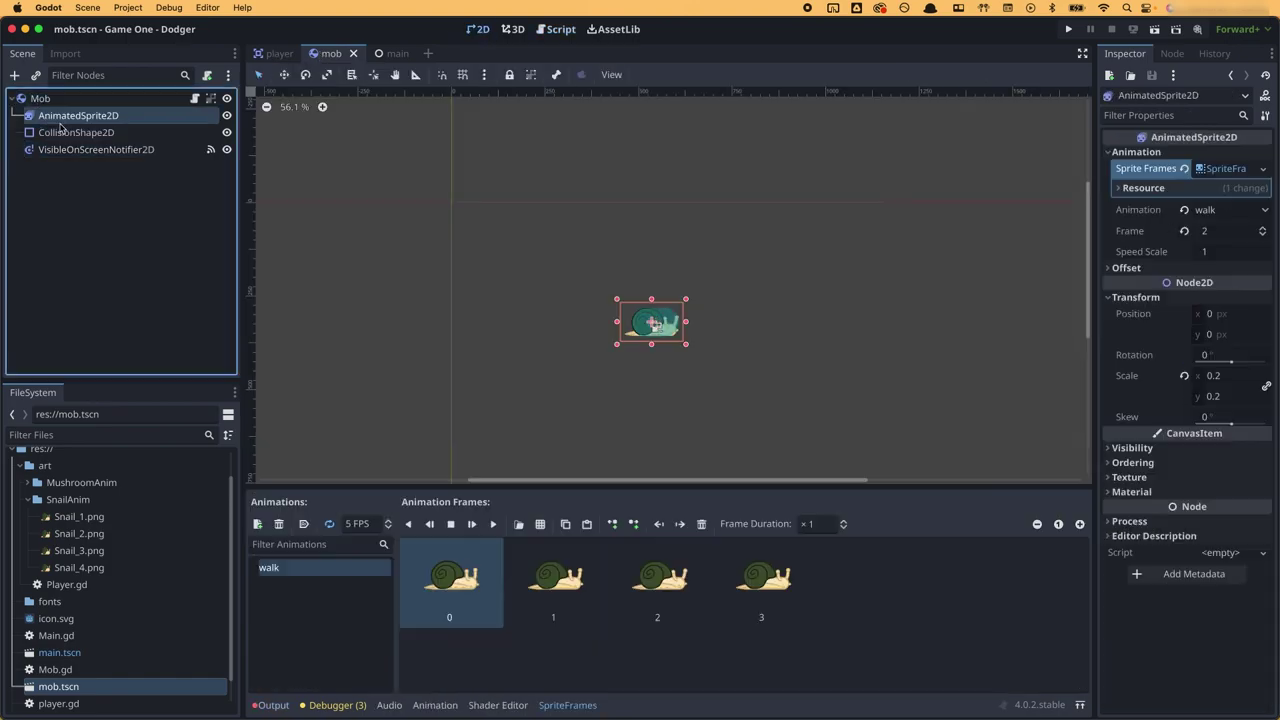
pyautogui.click(76, 132)
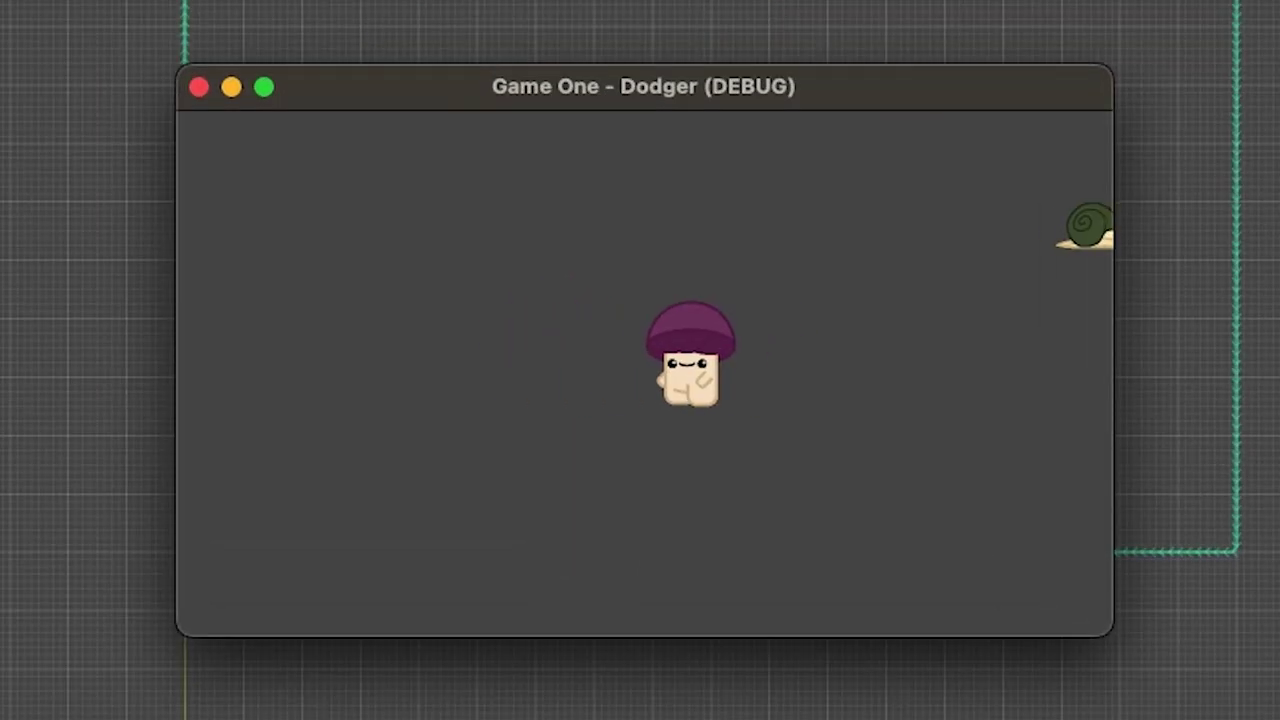
# Steer the mushroom with the arrow keys among the snails until one hits it.
pyautogui.press('Left')
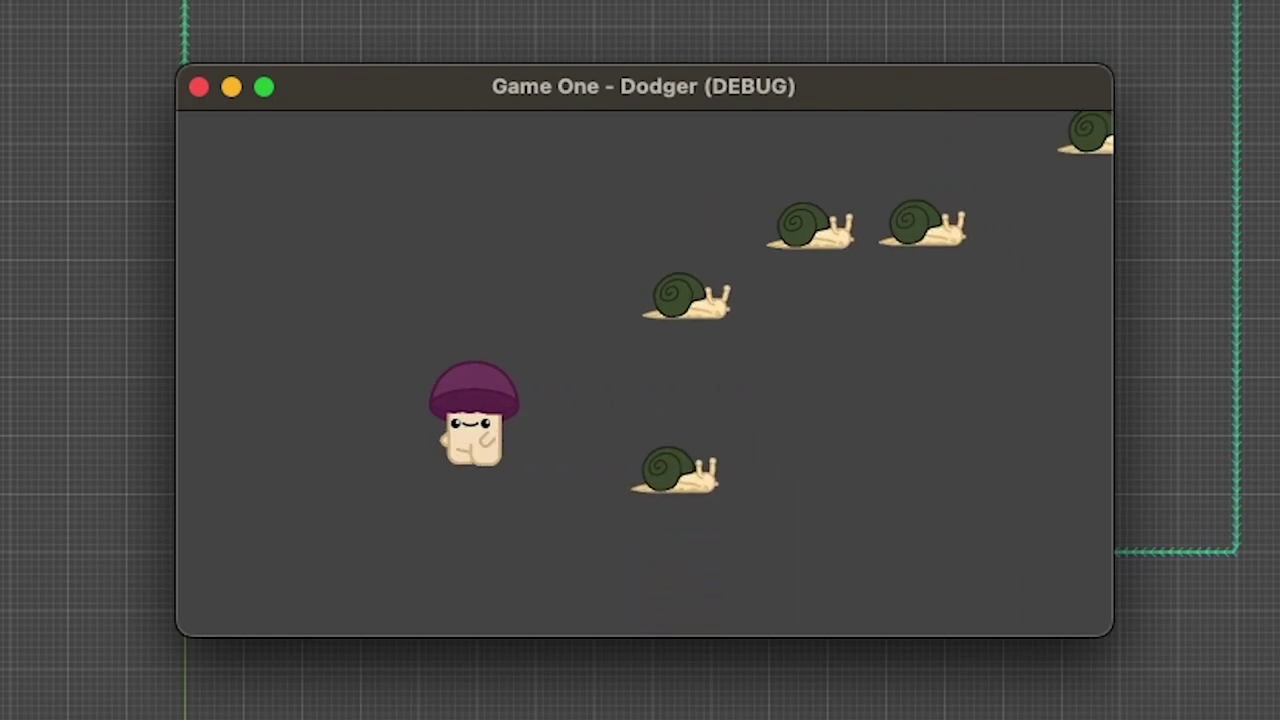
pyautogui.press('Right')
pyautogui.press('Up')
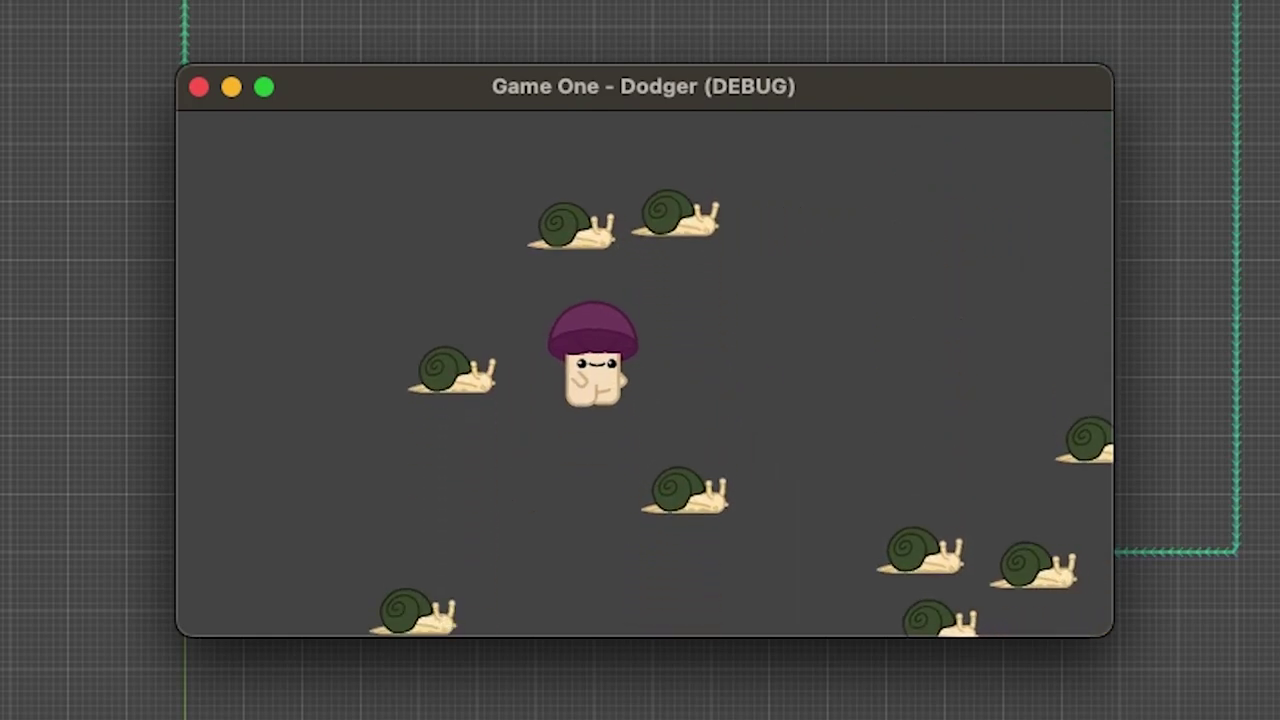
pyautogui.press('Right')
pyautogui.press('Up')
pyautogui.press('Left')
pyautogui.press('Left')
pyautogui.press('Down')
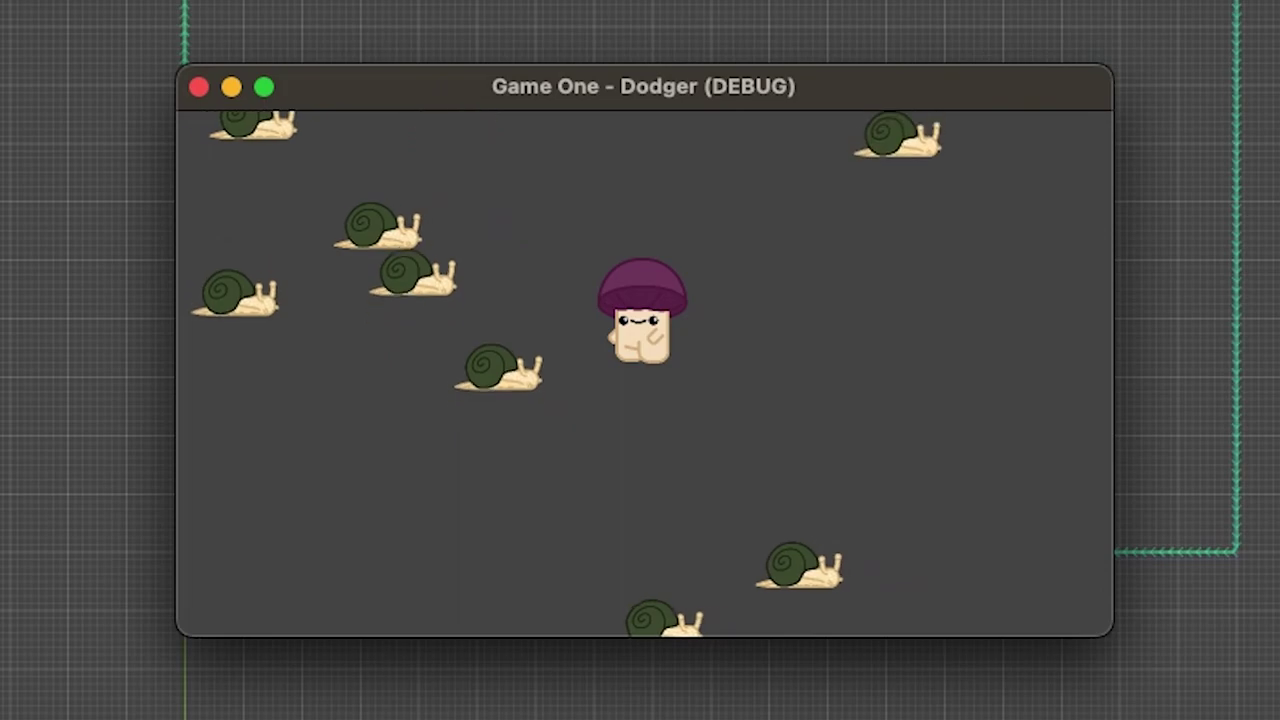
pyautogui.press('Right')
pyautogui.press('Down')
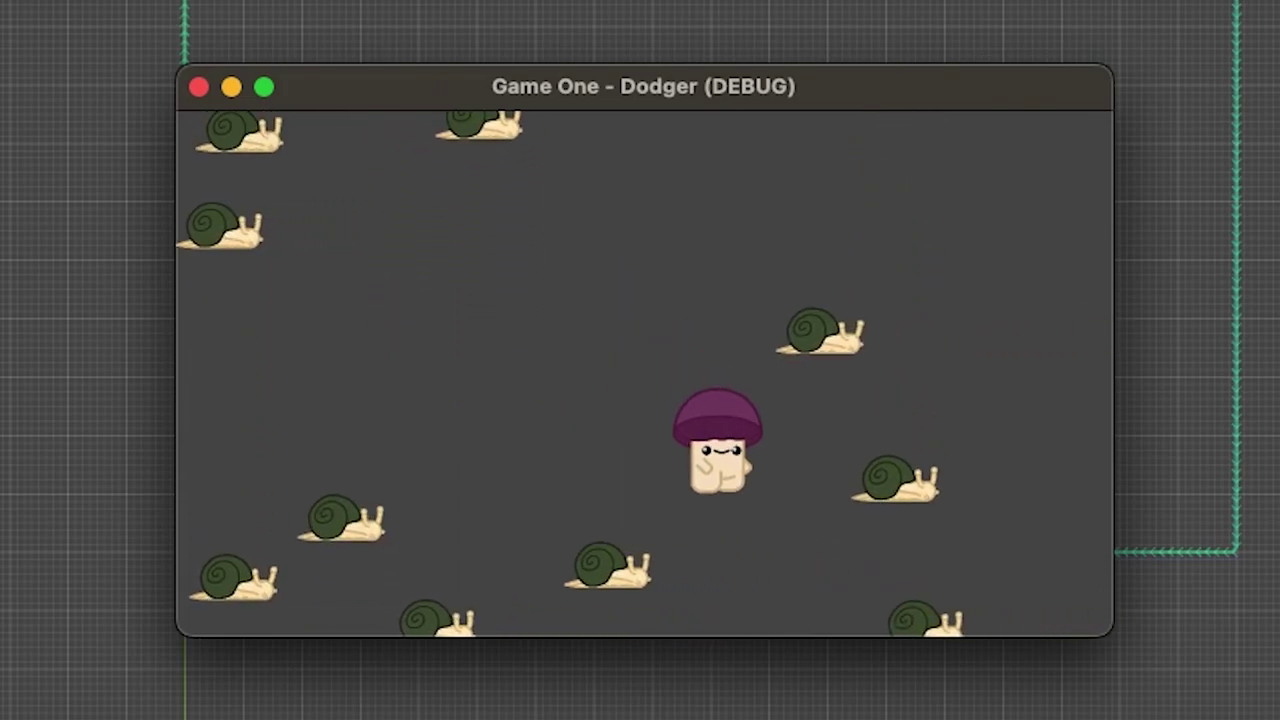
pyautogui.press('Right')
pyautogui.press('Up')
pyautogui.press('Up')
pyautogui.press('Left')
pyautogui.press('Down')
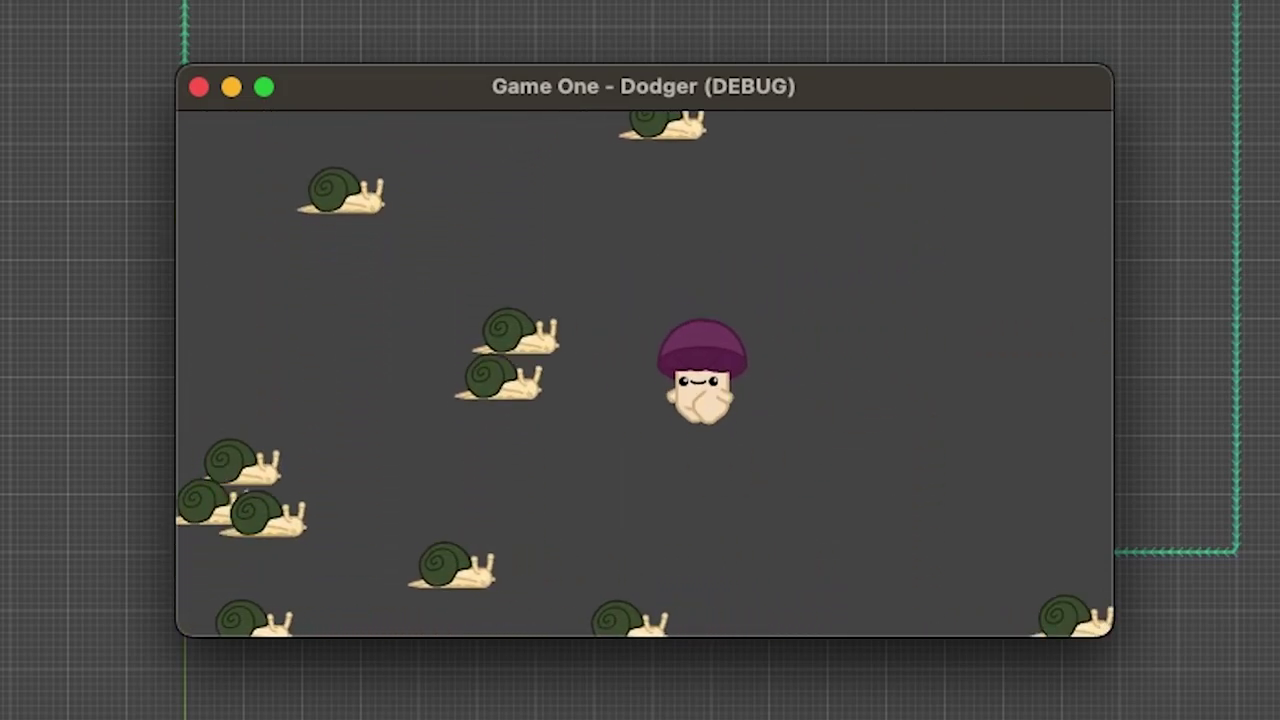
pyautogui.press('Left')
pyautogui.press('Up')
pyautogui.press('Right')
pyautogui.press('Up')
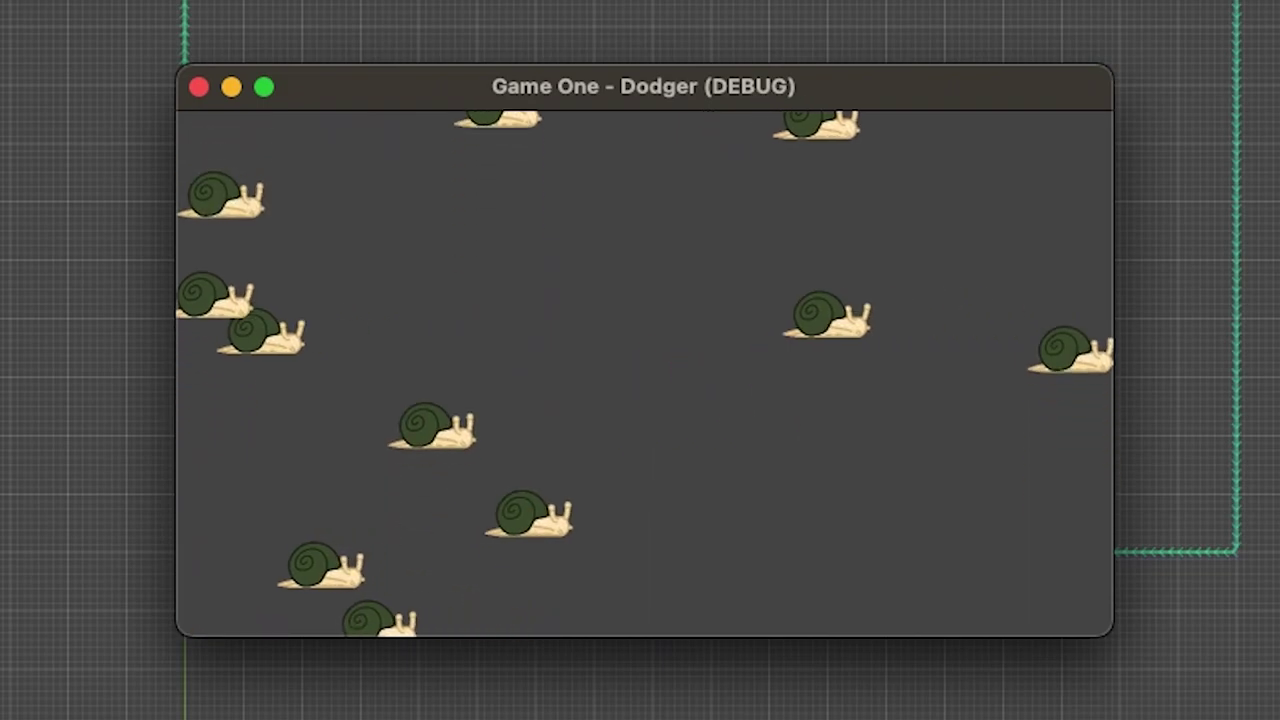
# Add the HUD's nodes, including a Timer, and import Rubik-Bold.ttf into the fonts folder.
pyautogui.click(199, 88)
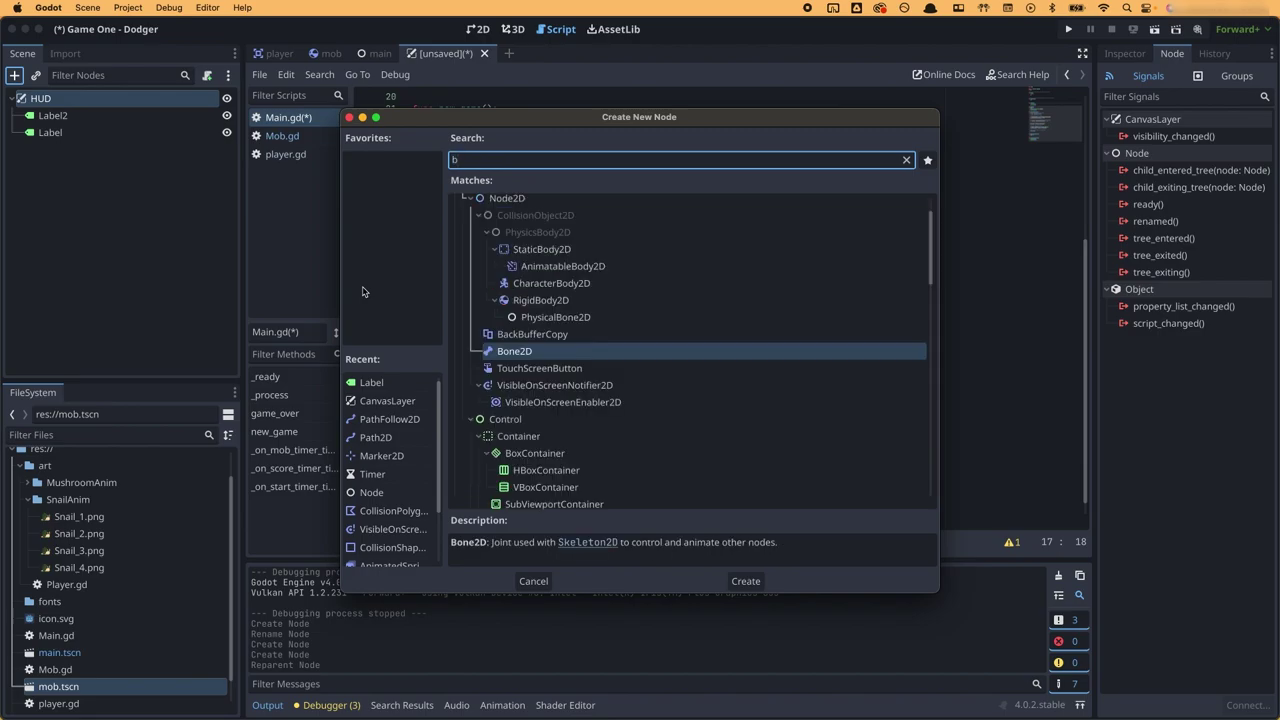
pyautogui.write('Timer')
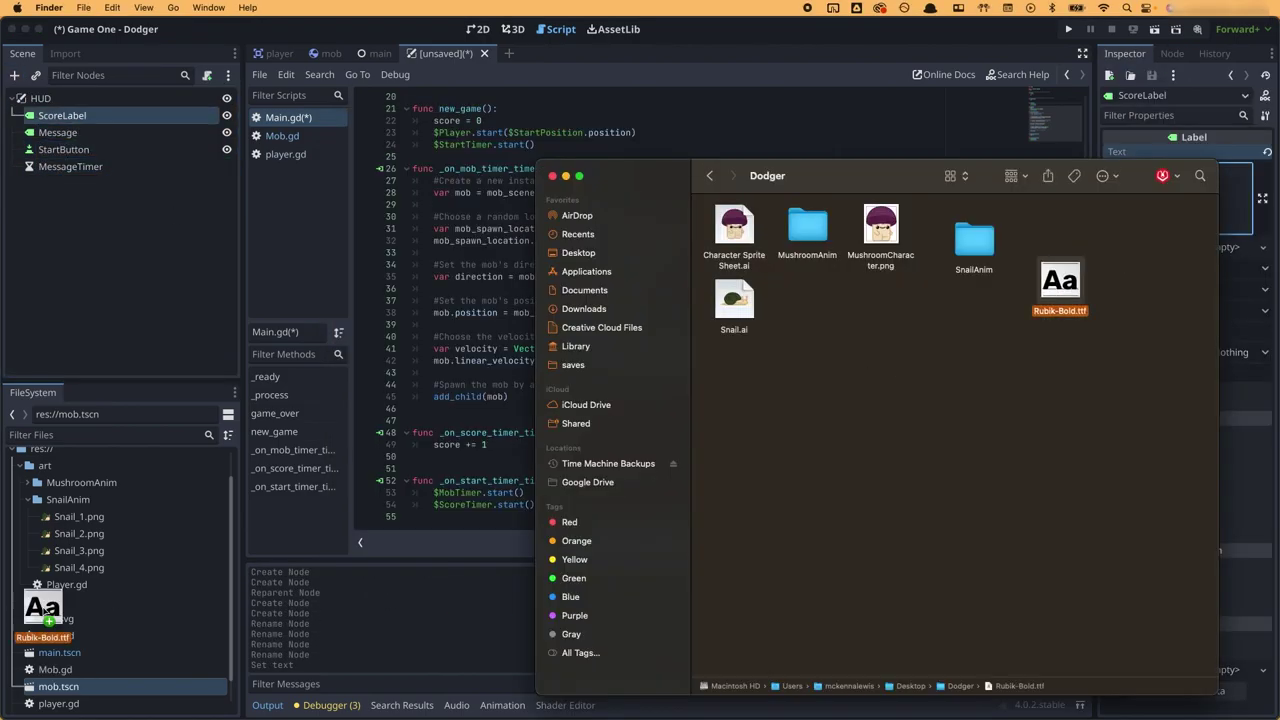
pyautogui.moveTo(51, 529); pyautogui.dragTo(49, 580)
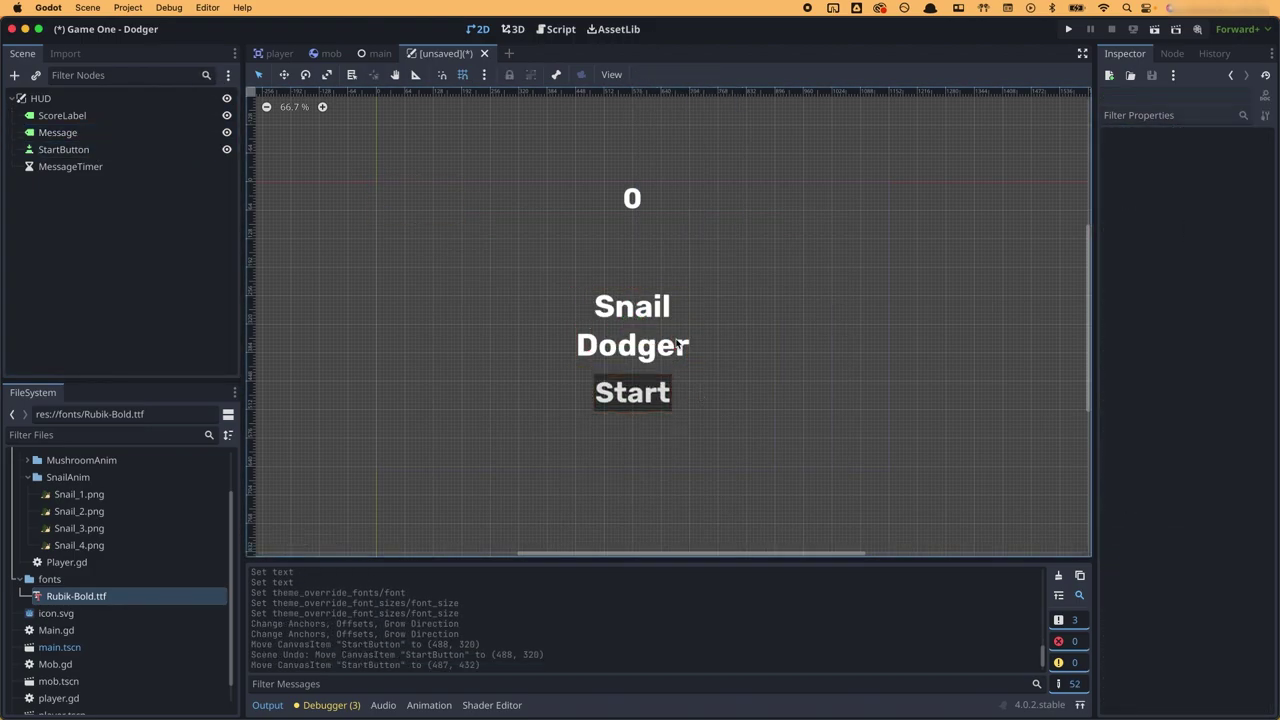
# Give the message a shadow offset of 6, StartButton a 200×100 minimum size, and add $Message.text lines to HUD.gd.
pyautogui.click(678, 343)
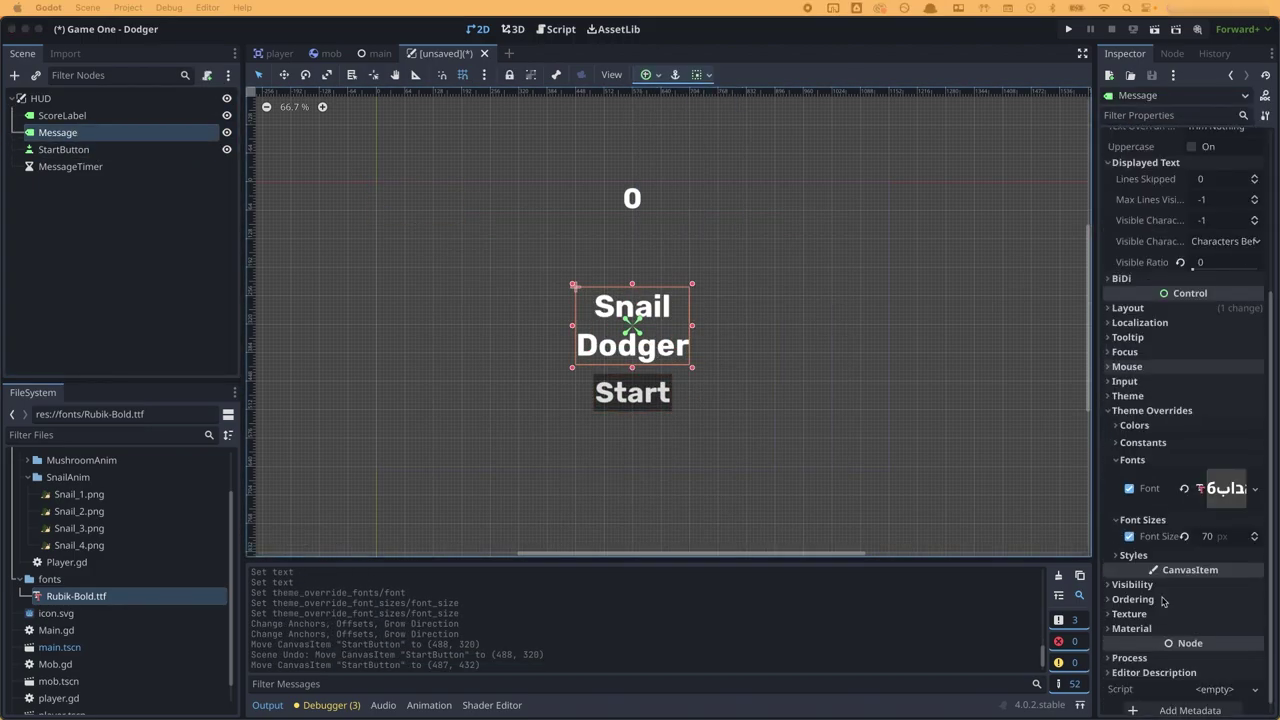
pyautogui.moveTo(1254, 458); pyautogui.dragTo(1254, 477)
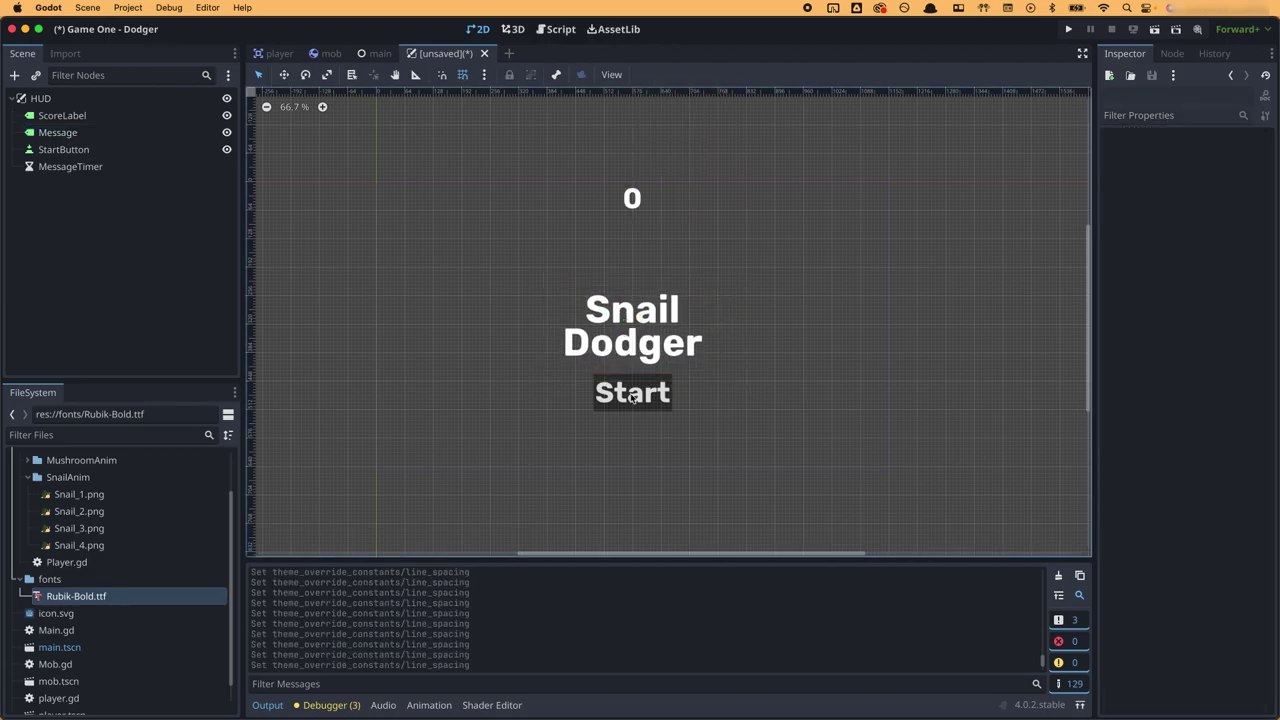
pyautogui.click(632, 392)
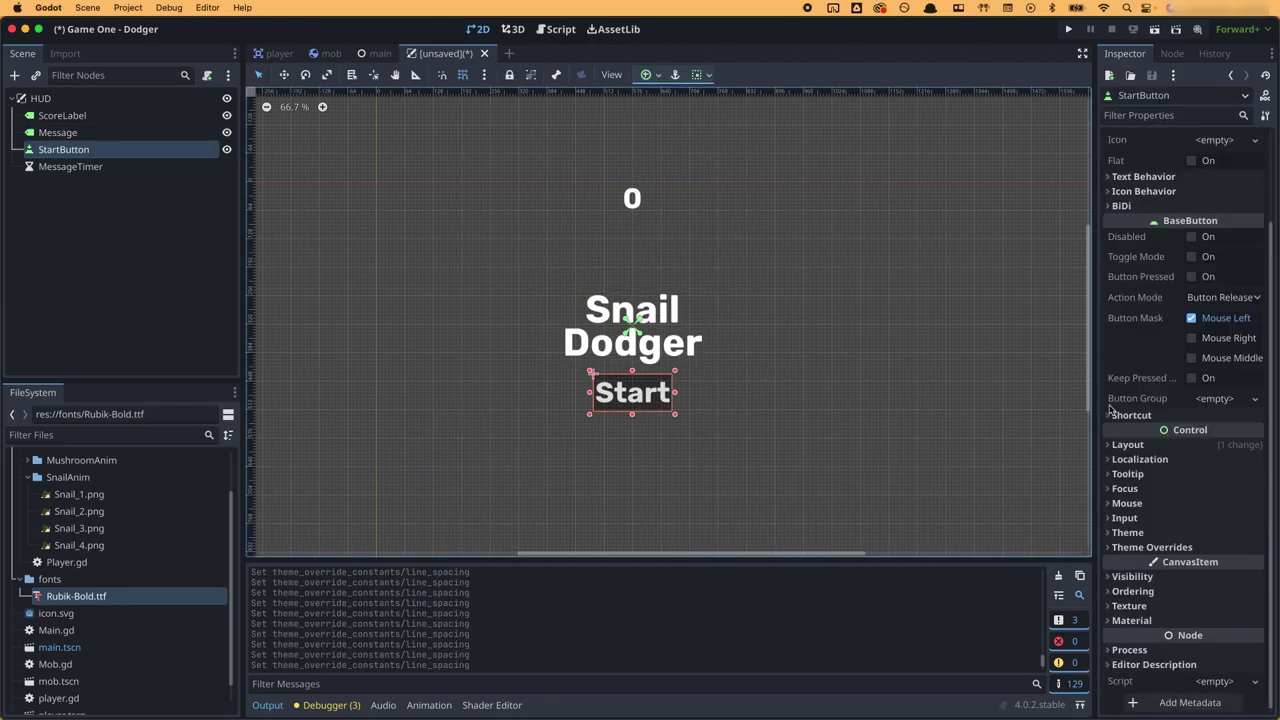
pyautogui.click(1127, 444)
pyautogui.click(1233, 521)
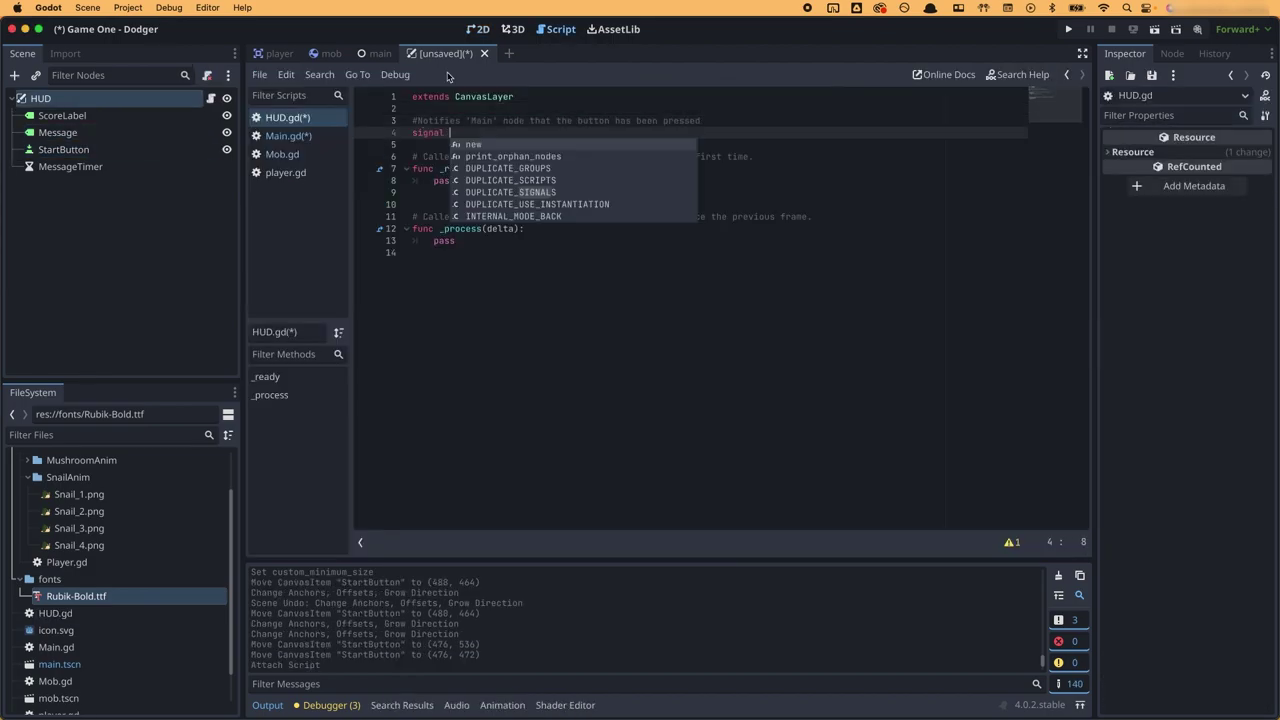
pyautogui.write('$Message.text = text $Message')
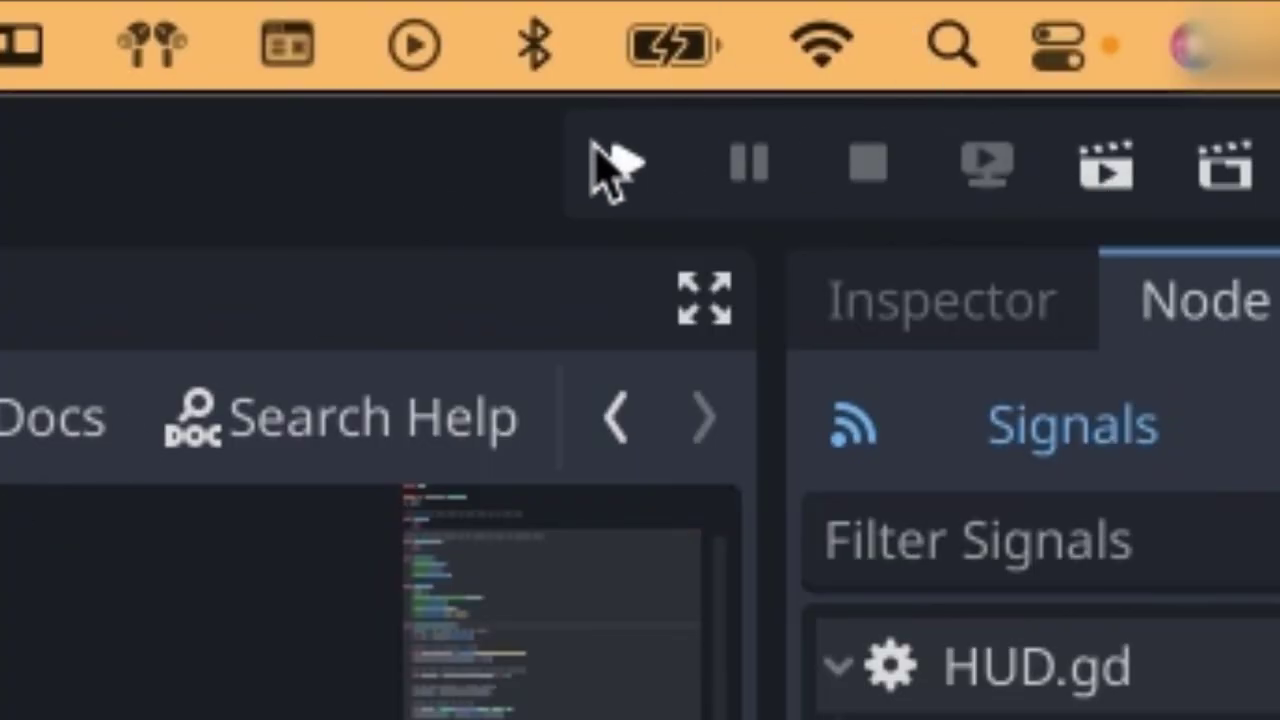
# Run the game, press Start, dodge snails with the arrow keys until hit, then quit.
pyautogui.click(628, 163)
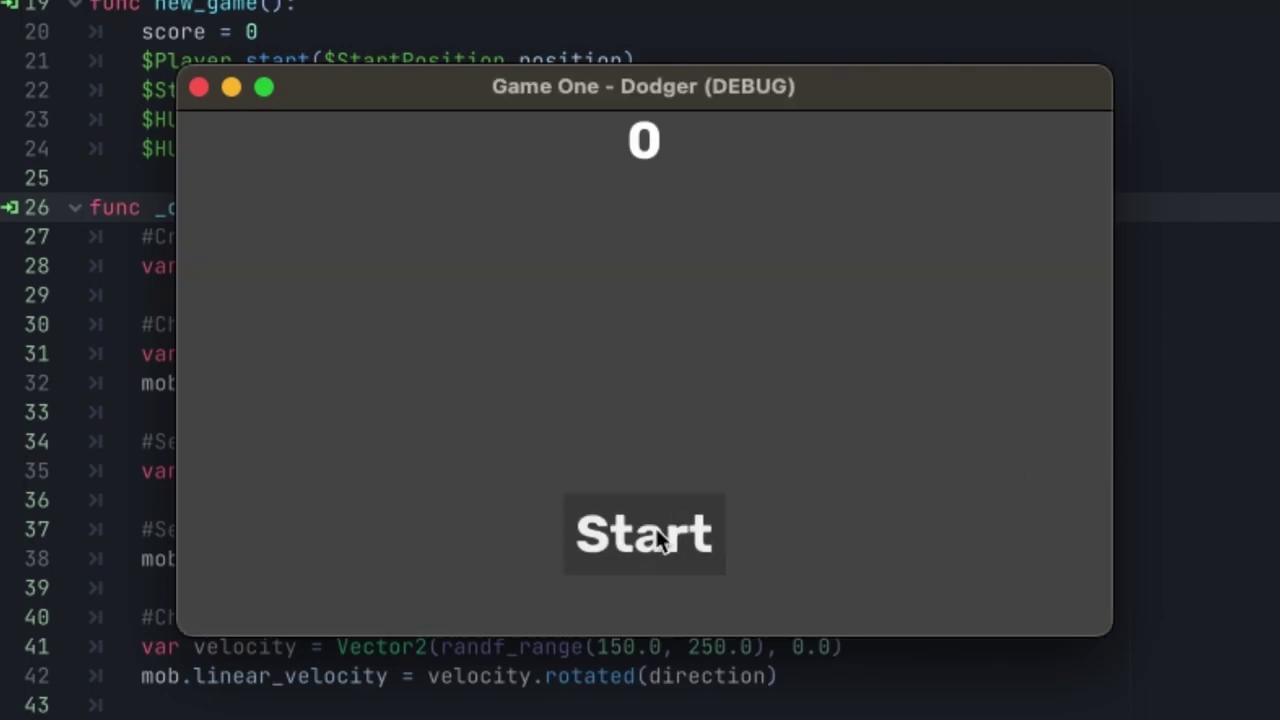
pyautogui.click(655, 526)
pyautogui.press('Down')
pyautogui.press('Left')
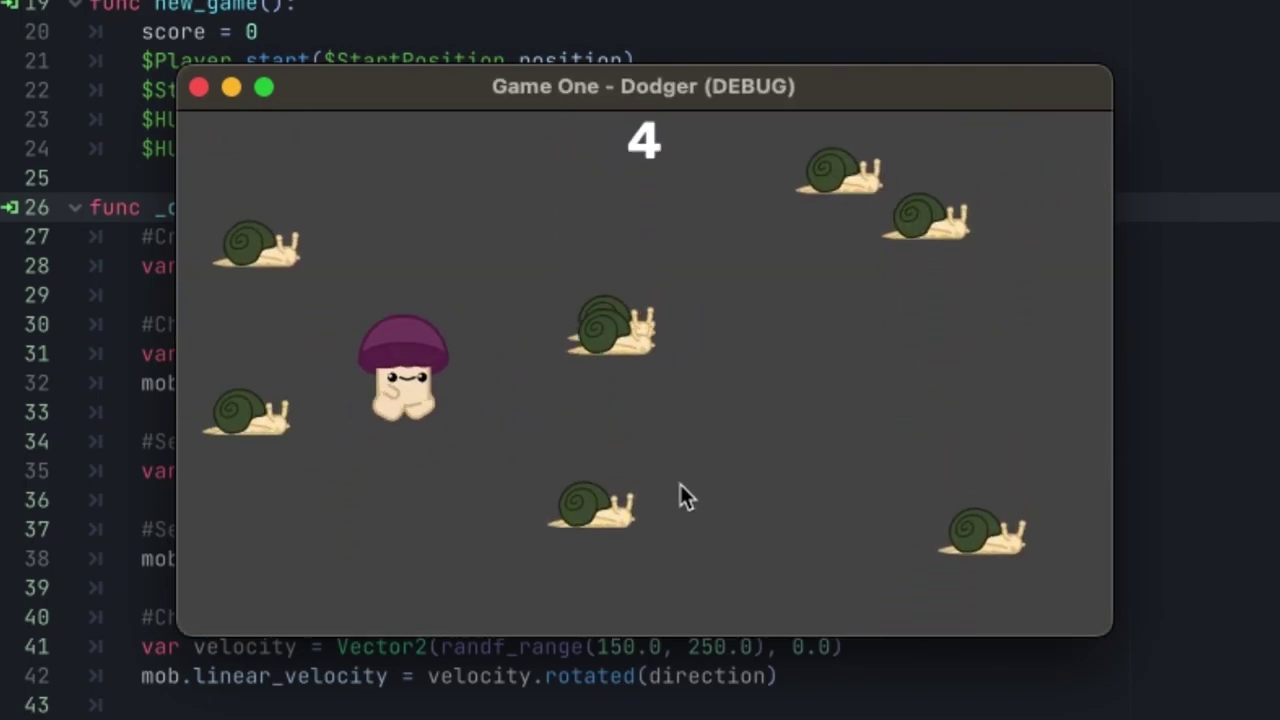
pyautogui.press('Right')
pyautogui.press('Up')
pyautogui.press('Left')
pyautogui.press('Down')
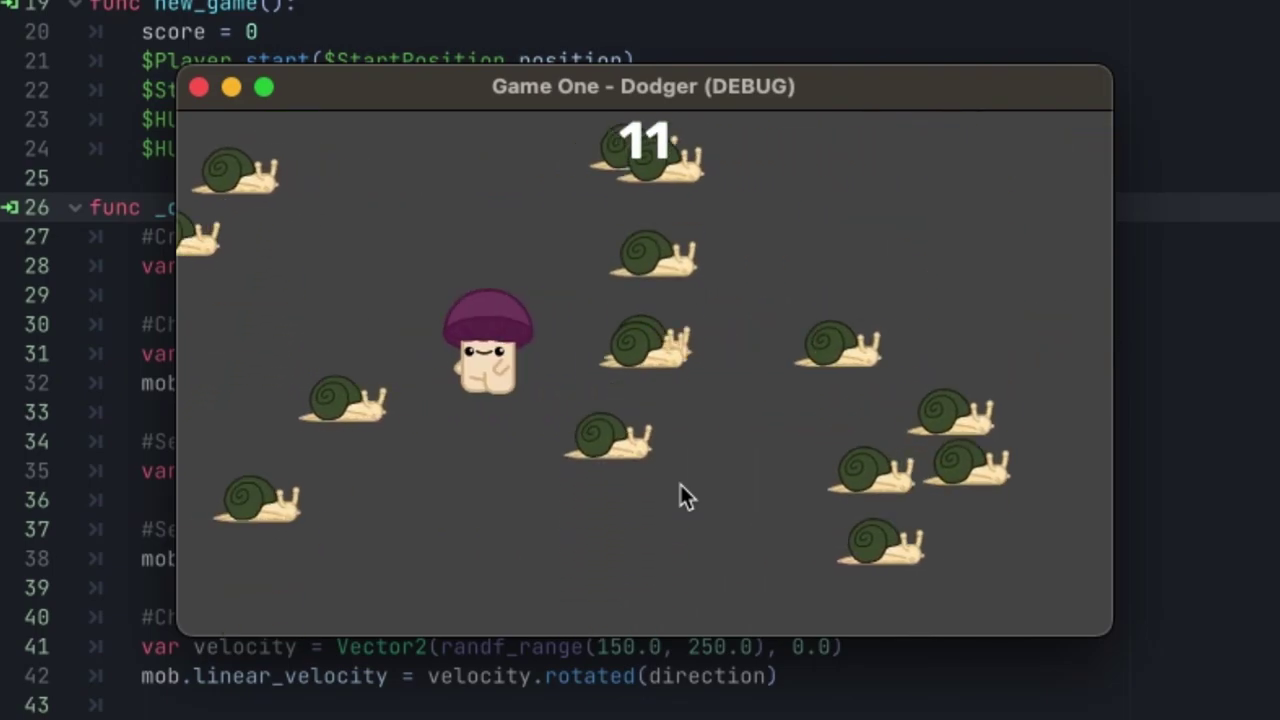
pyautogui.press('Left')
pyautogui.press('Down')
pyautogui.press('Right')
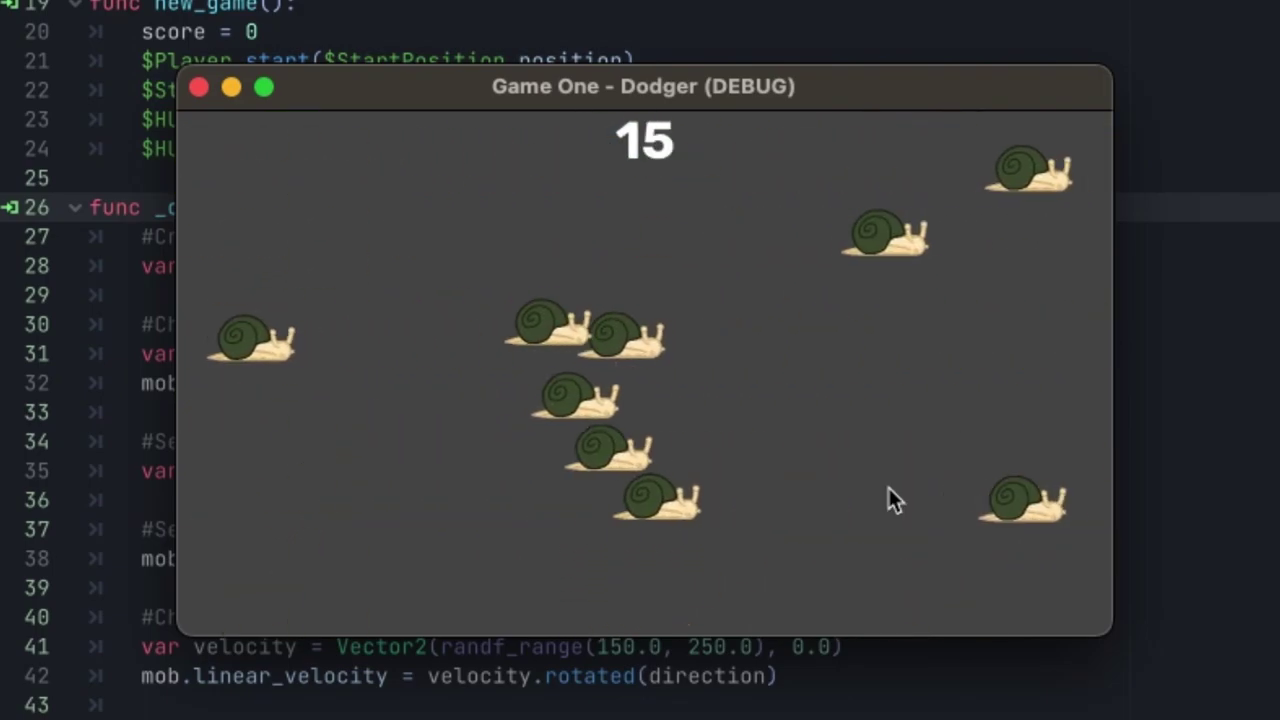
pyautogui.press('super+q')
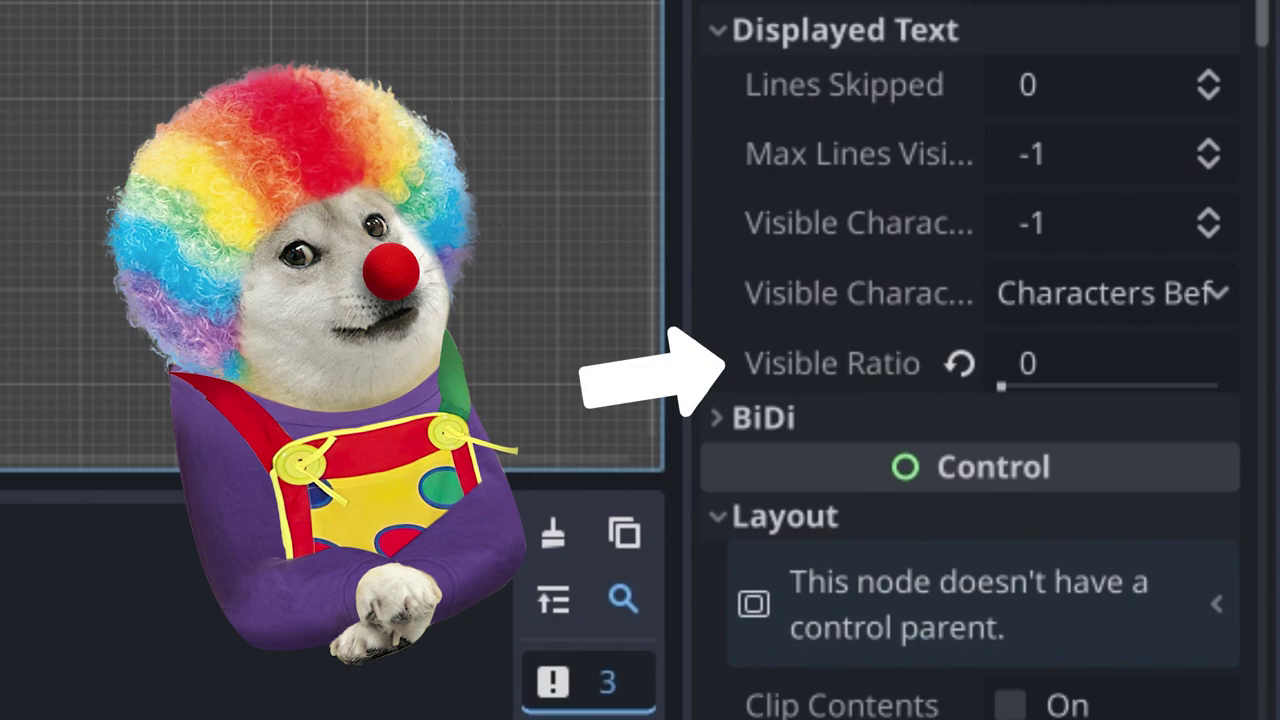
# Set the message's Visible Ratio to 1 and run the game to check the Game Over text.
pyautogui.click(1095, 372)
pyautogui.write('1')
pyautogui.press('Return')
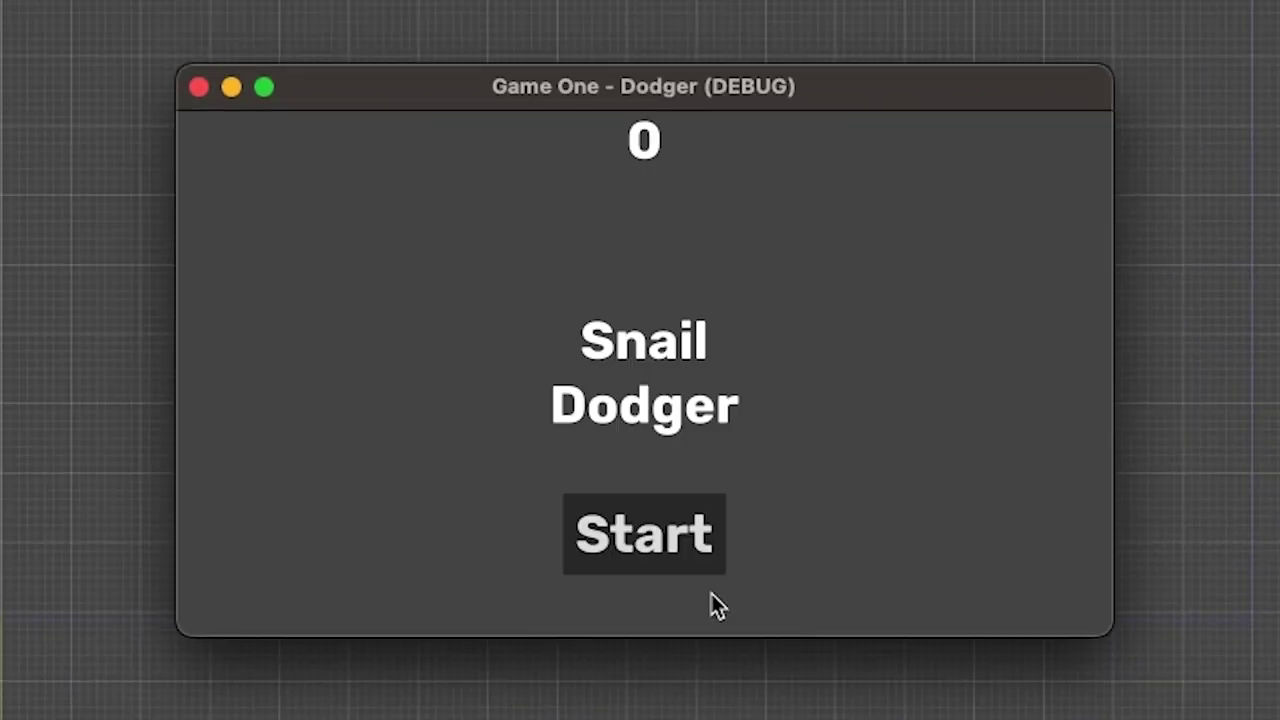
pyautogui.click(706, 566)
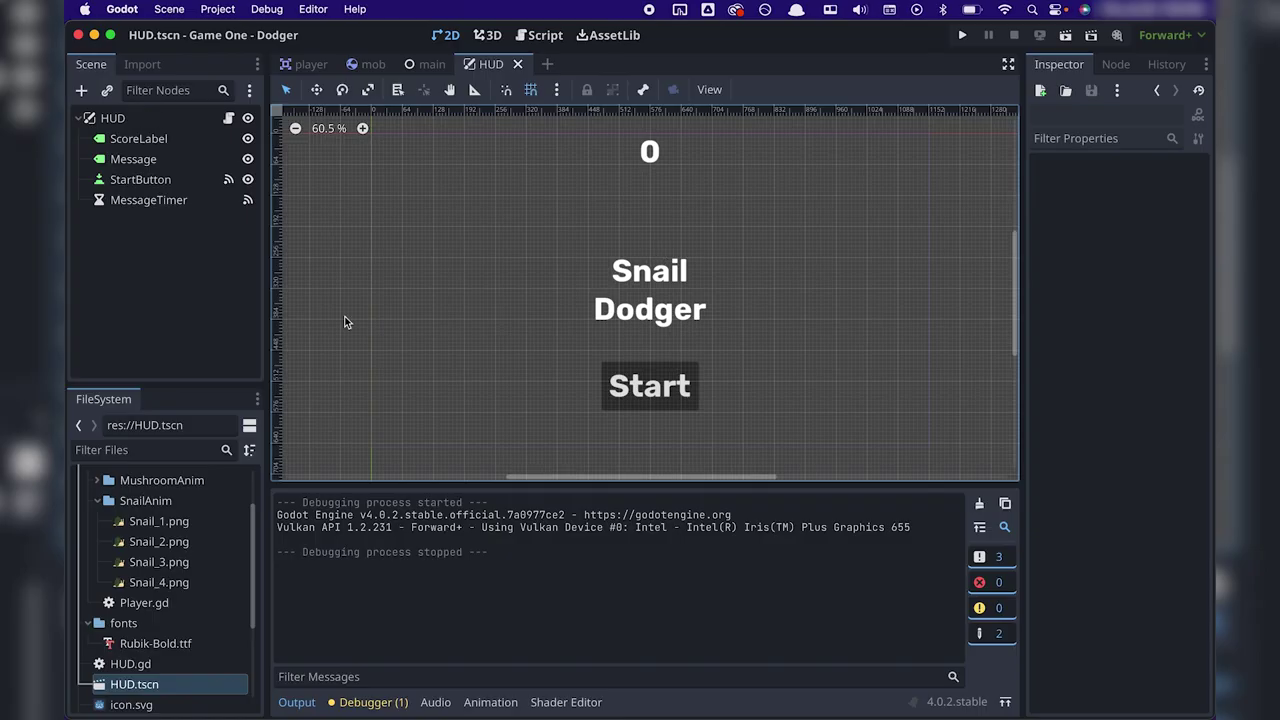
# Add the Mob root node to a new group named 'mobs'.
pyautogui.click(425, 64)
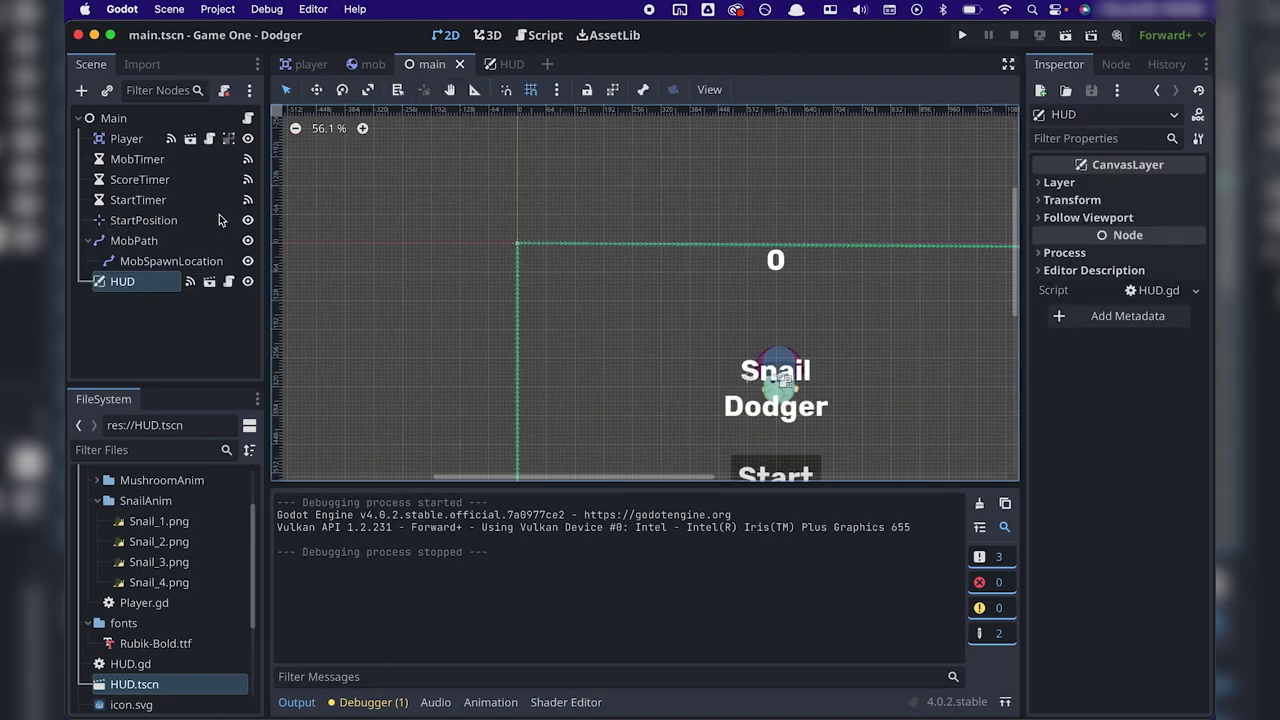
pyautogui.click(366, 64)
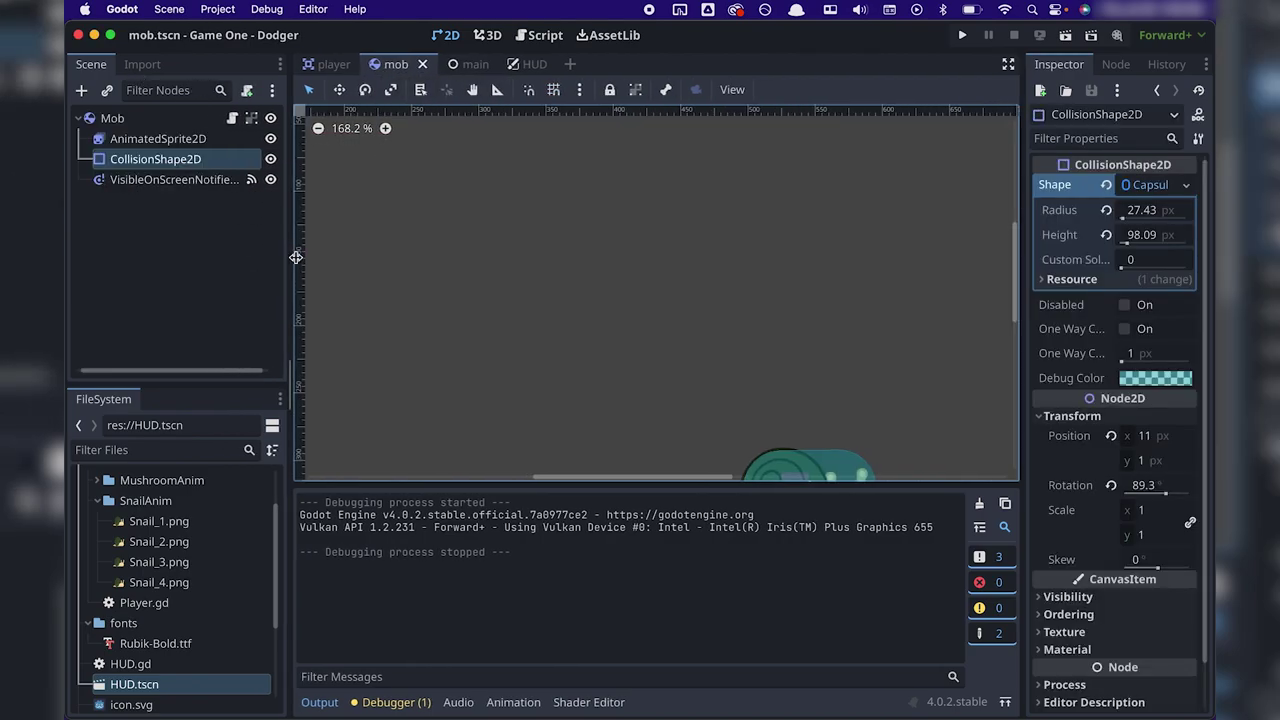
pyautogui.click(112, 118)
pyautogui.click(1116, 64)
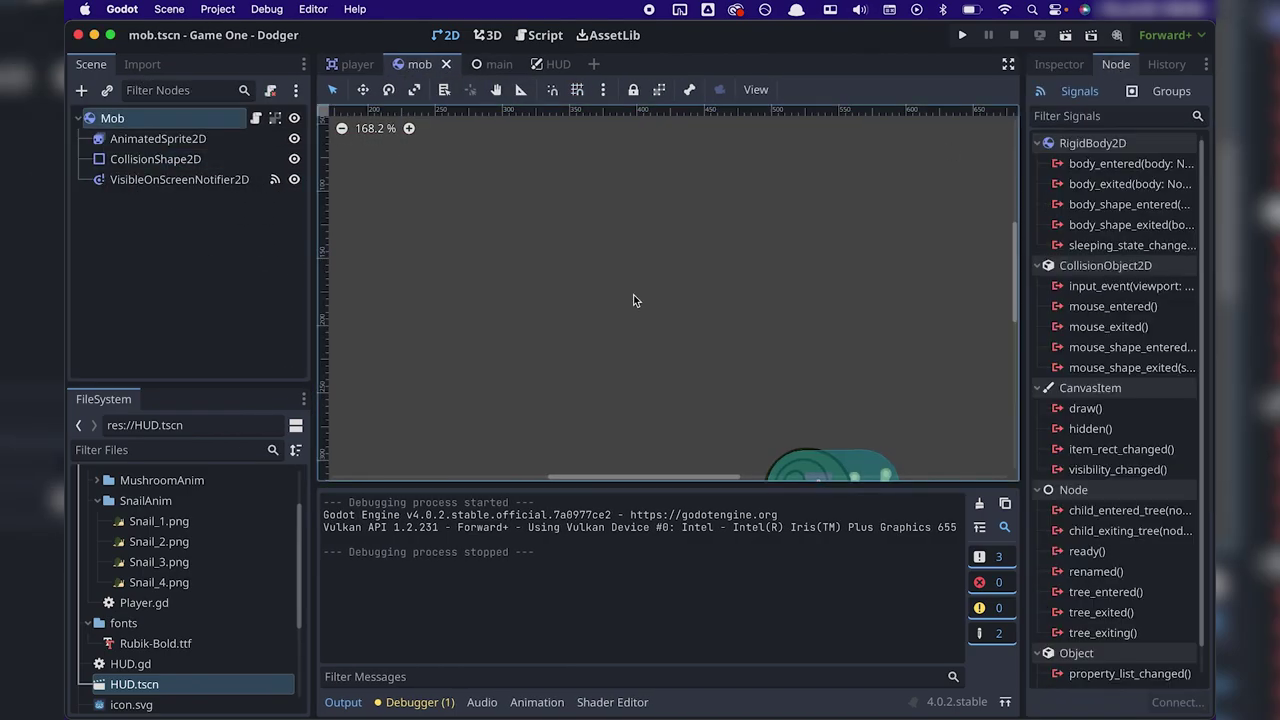
pyautogui.click(1160, 92)
pyautogui.click(1139, 126)
pyautogui.click(414, 190)
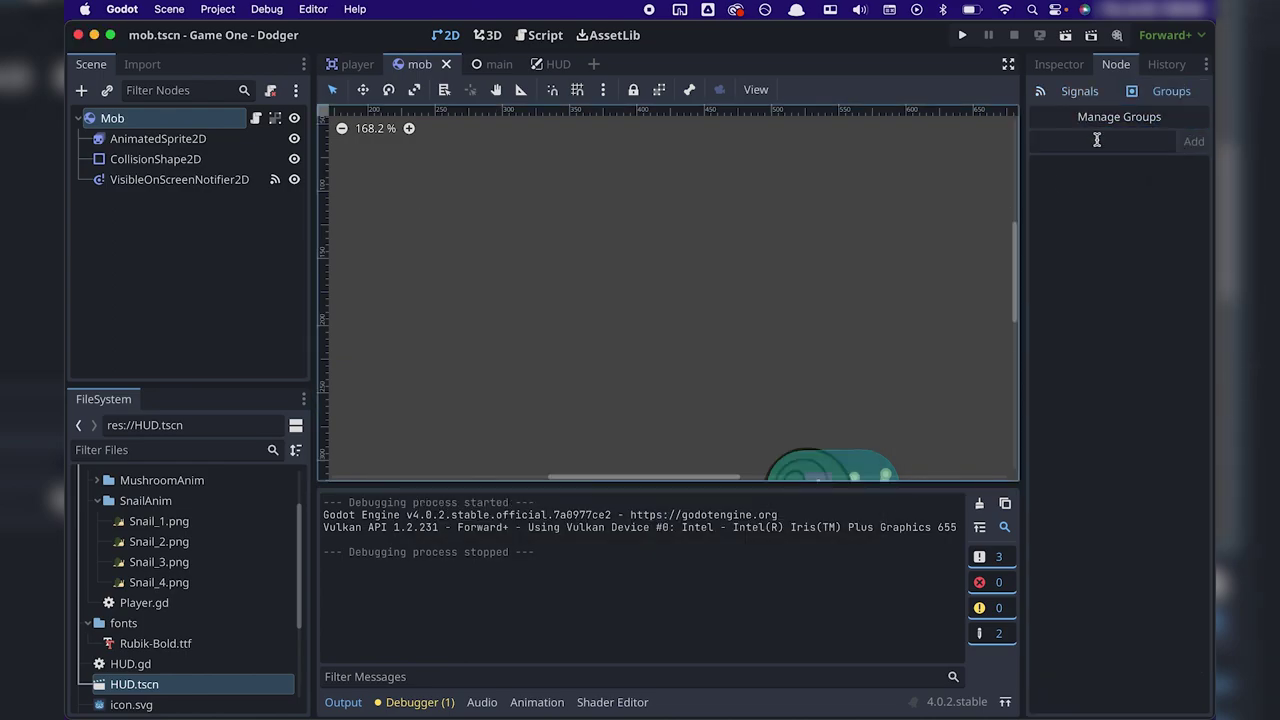
pyautogui.write('mobs')
pyautogui.click(1199, 146)
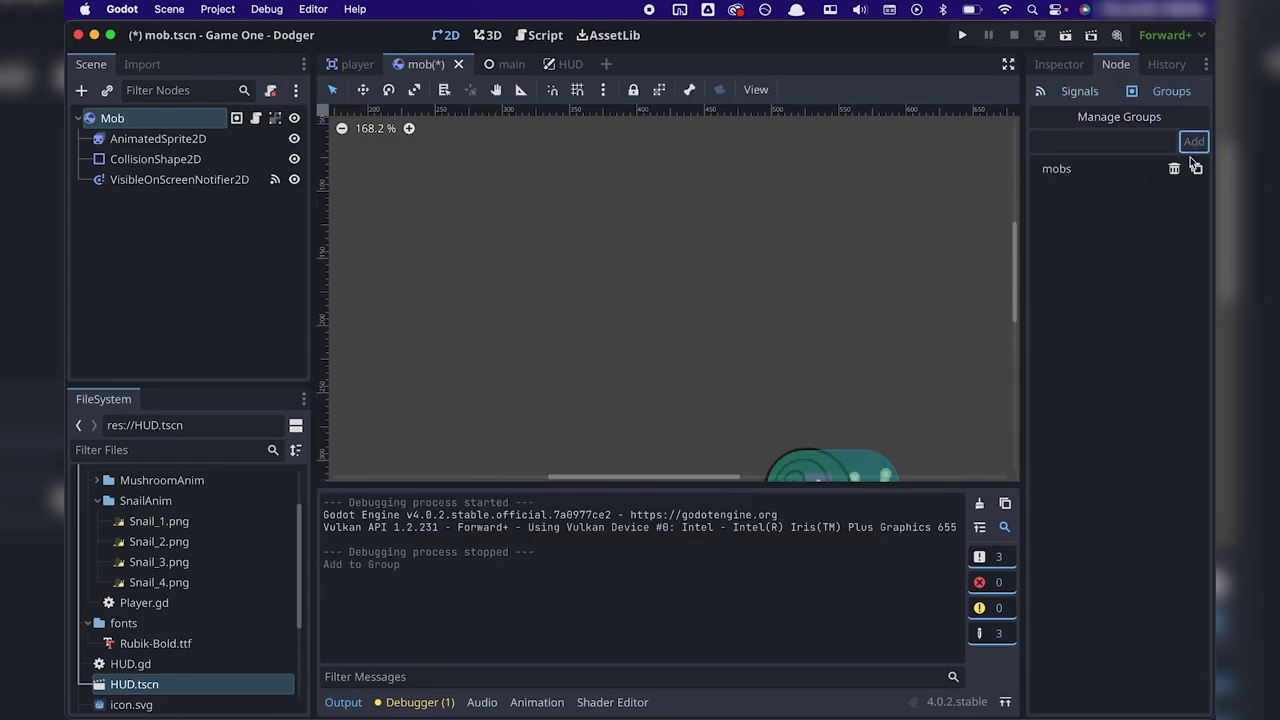
# Add get_tree().call_group("mobs", "queue_free") to new_game in Main.gd.
pyautogui.click(490, 64)
pyautogui.click(295, 118)
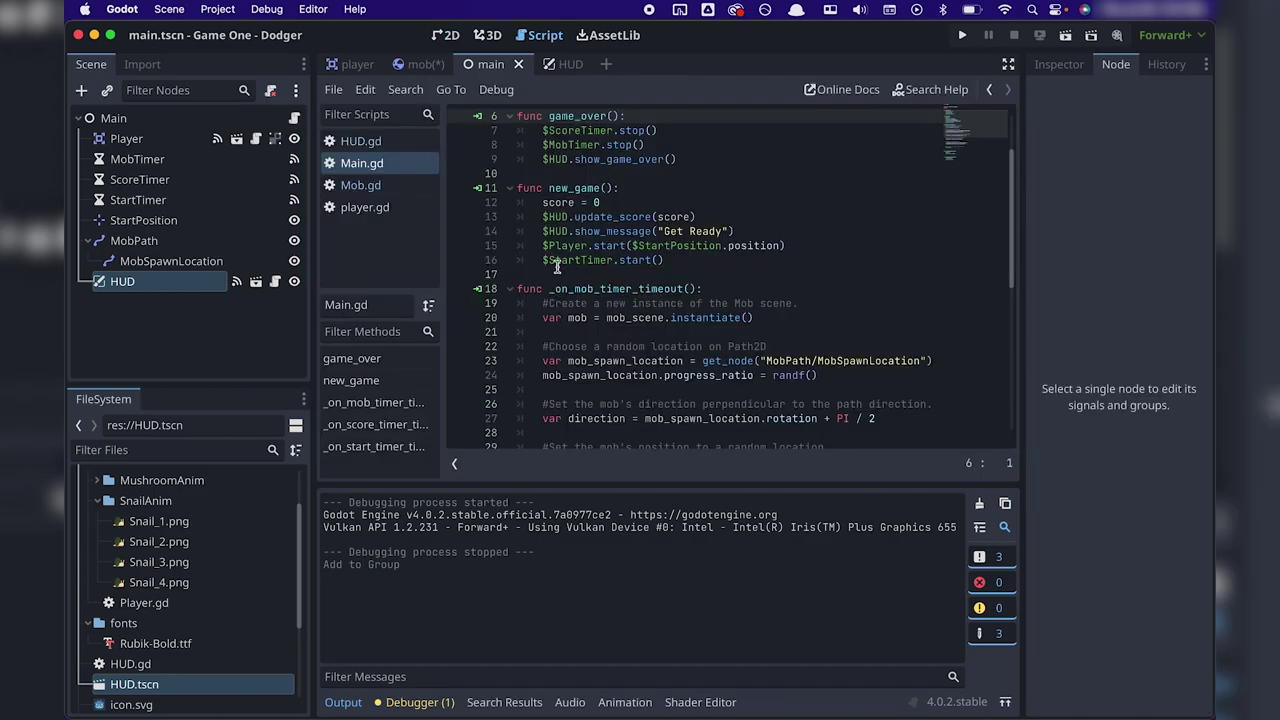
pyautogui.click(667, 261)
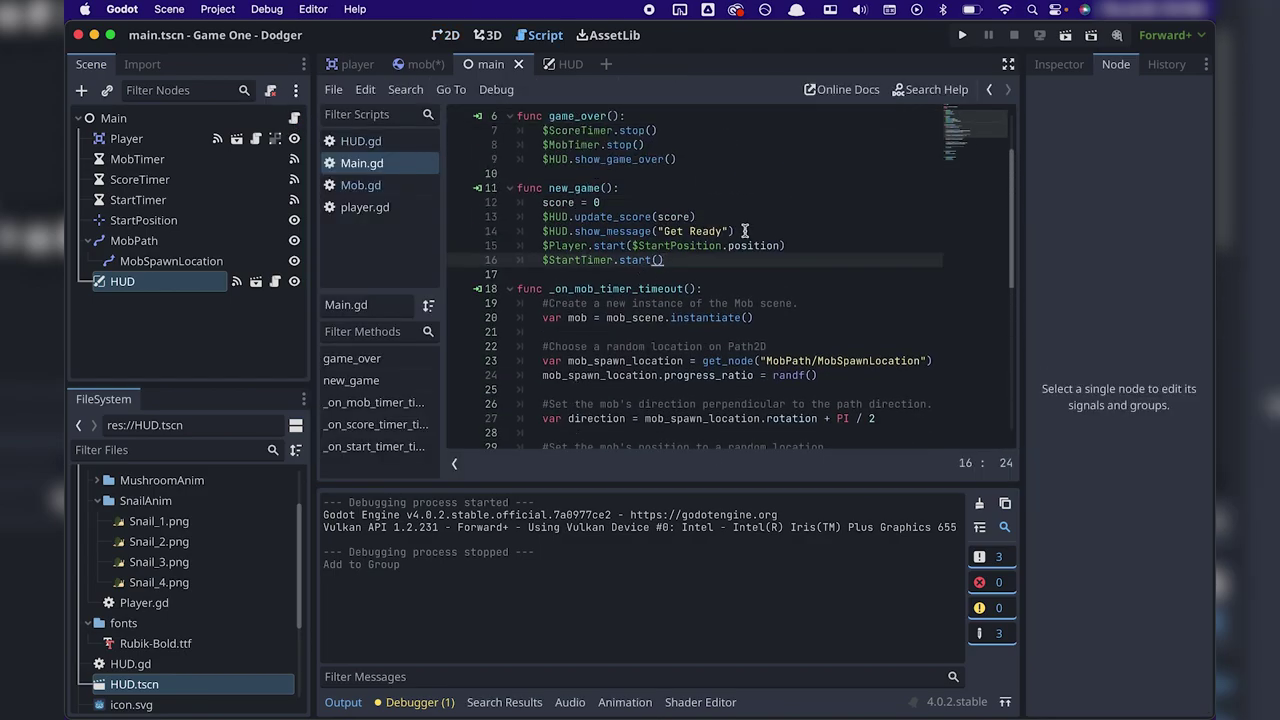
pyautogui.press('Return')
pyautogui.write('get_tree')
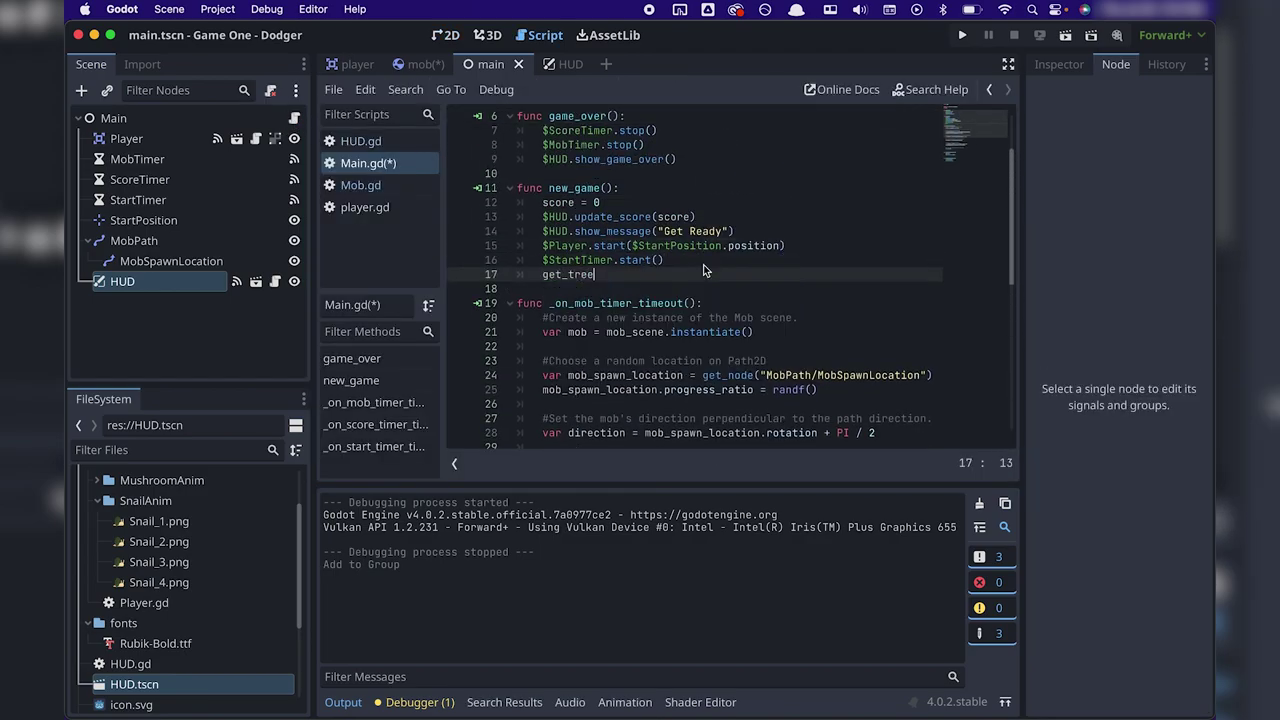
pyautogui.write('().call_group("mob')
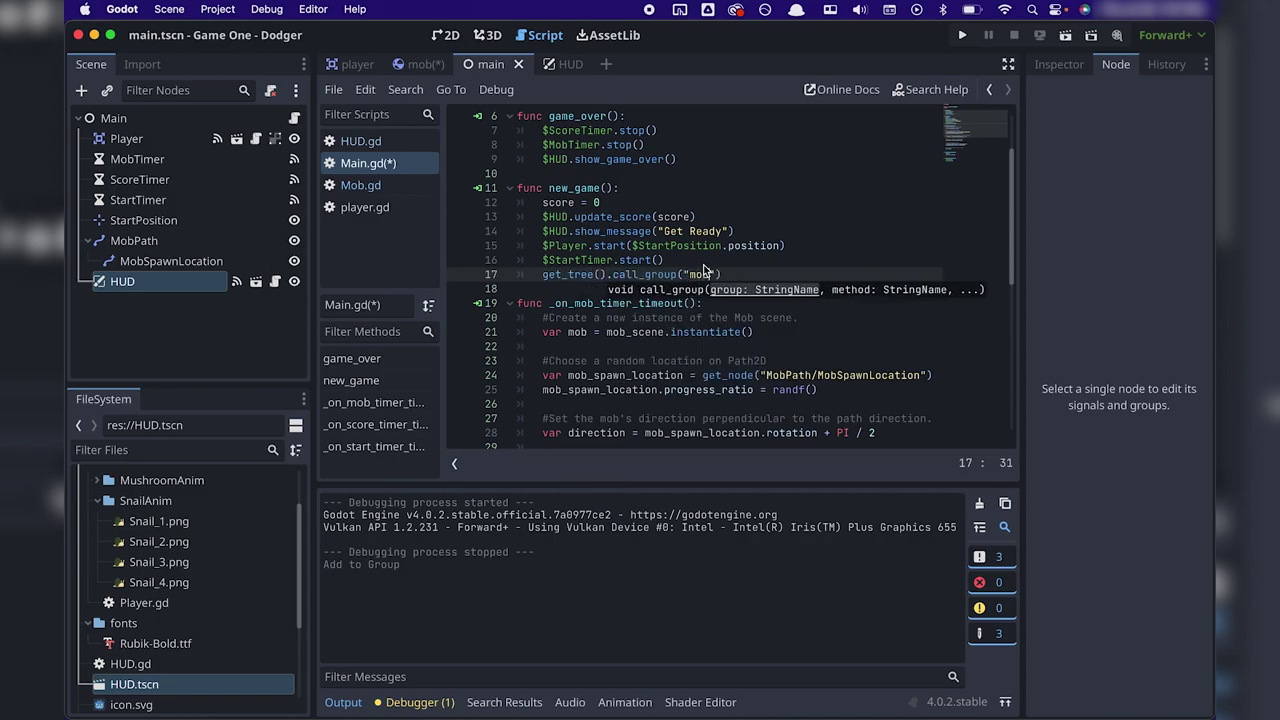
pyautogui.write('s", "g')
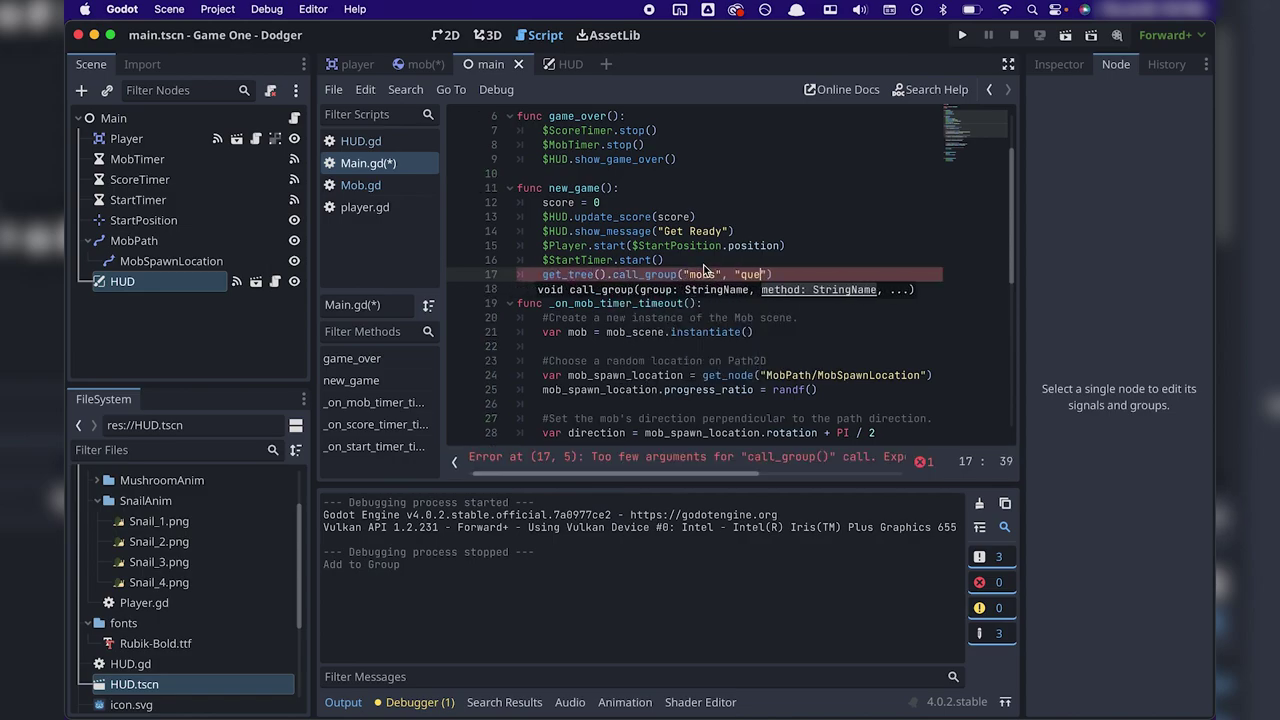
pyautogui.write('ueue_free')
pyautogui.press('Up')
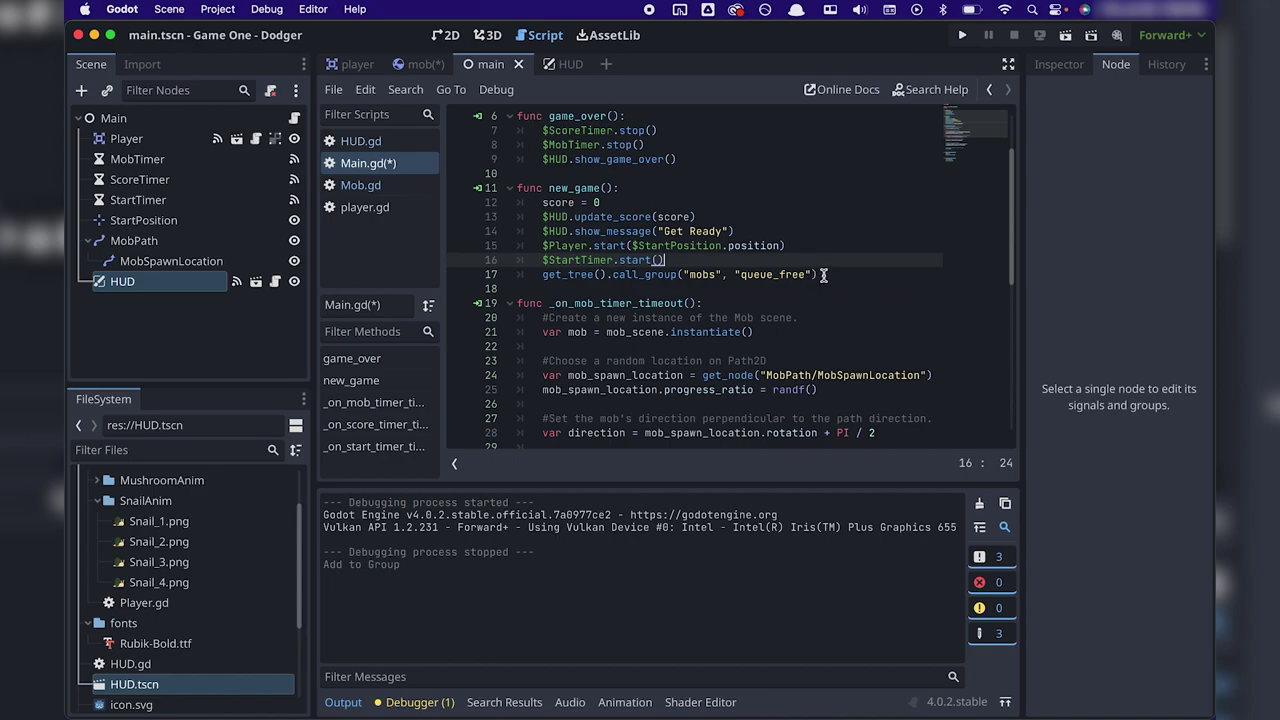
# Comment the line: '#calls named function in every node in a group, making every mob self destruct.'.
pyautogui.click(823, 274)
pyautogui.write('#calls named function ')
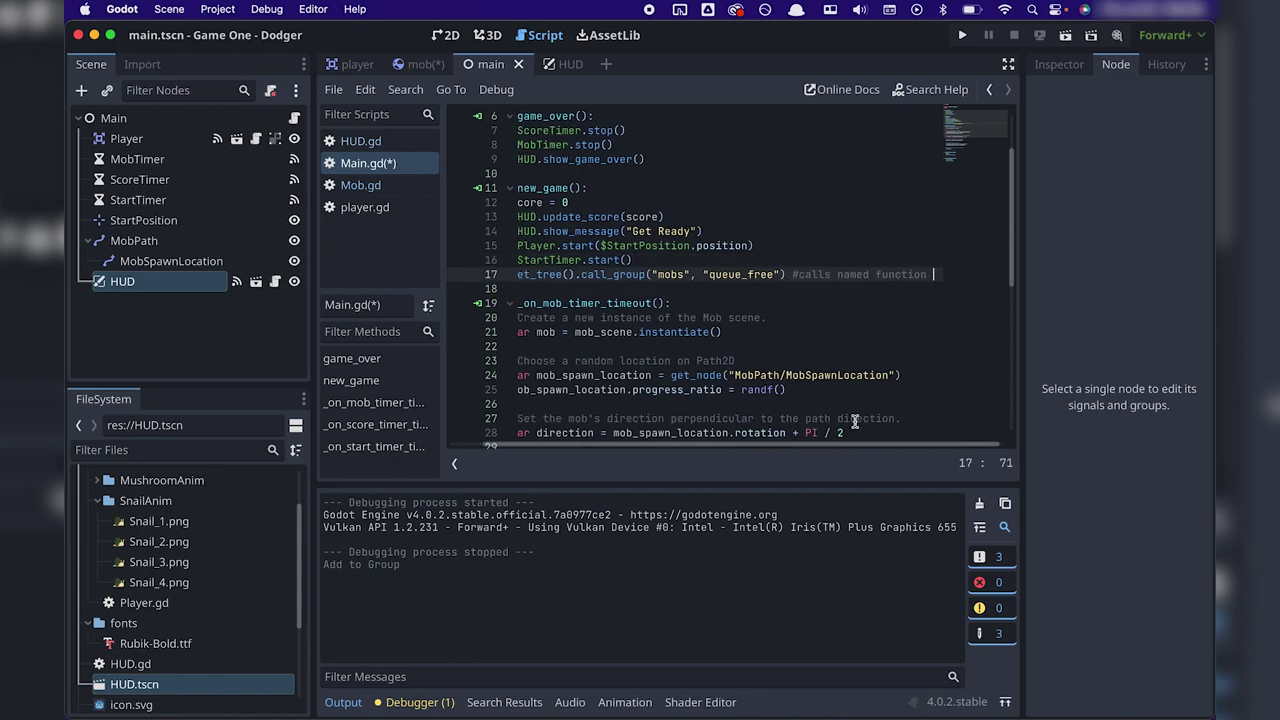
pyautogui.write('in every node in a group, ')
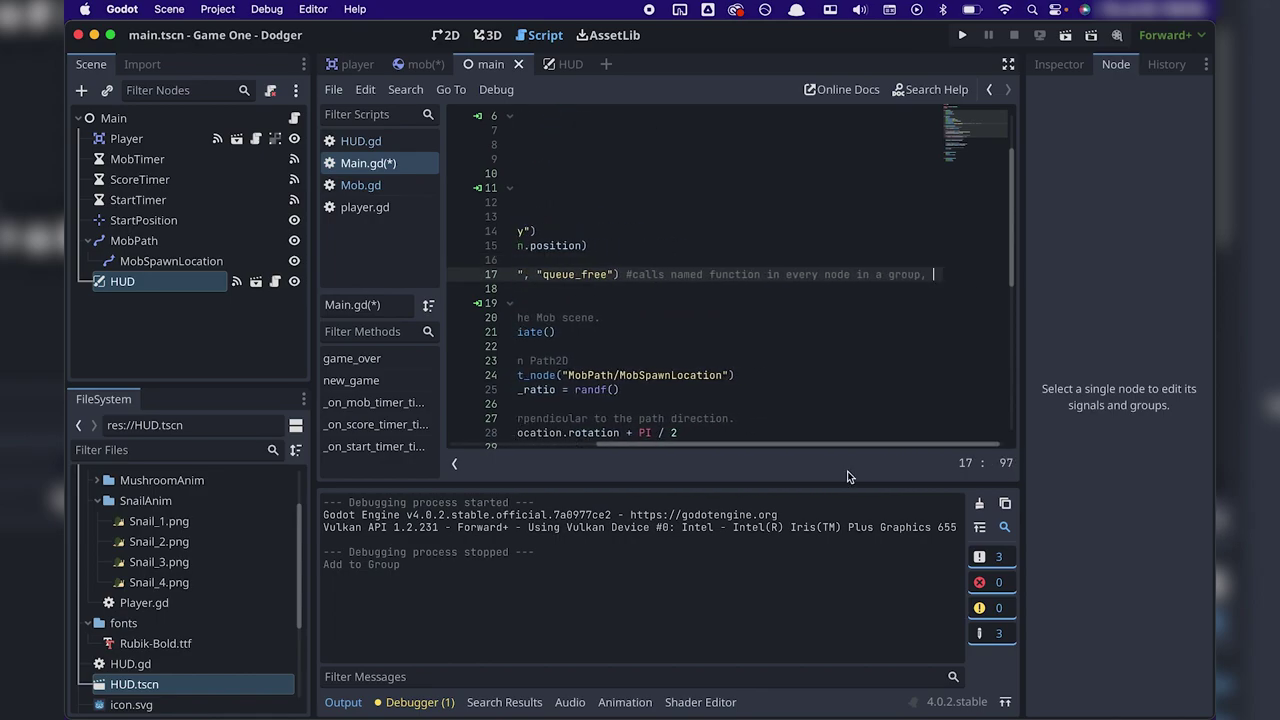
pyautogui.write('making every mob self destruct.')
pyautogui.hscroll(-5, 850, 360)
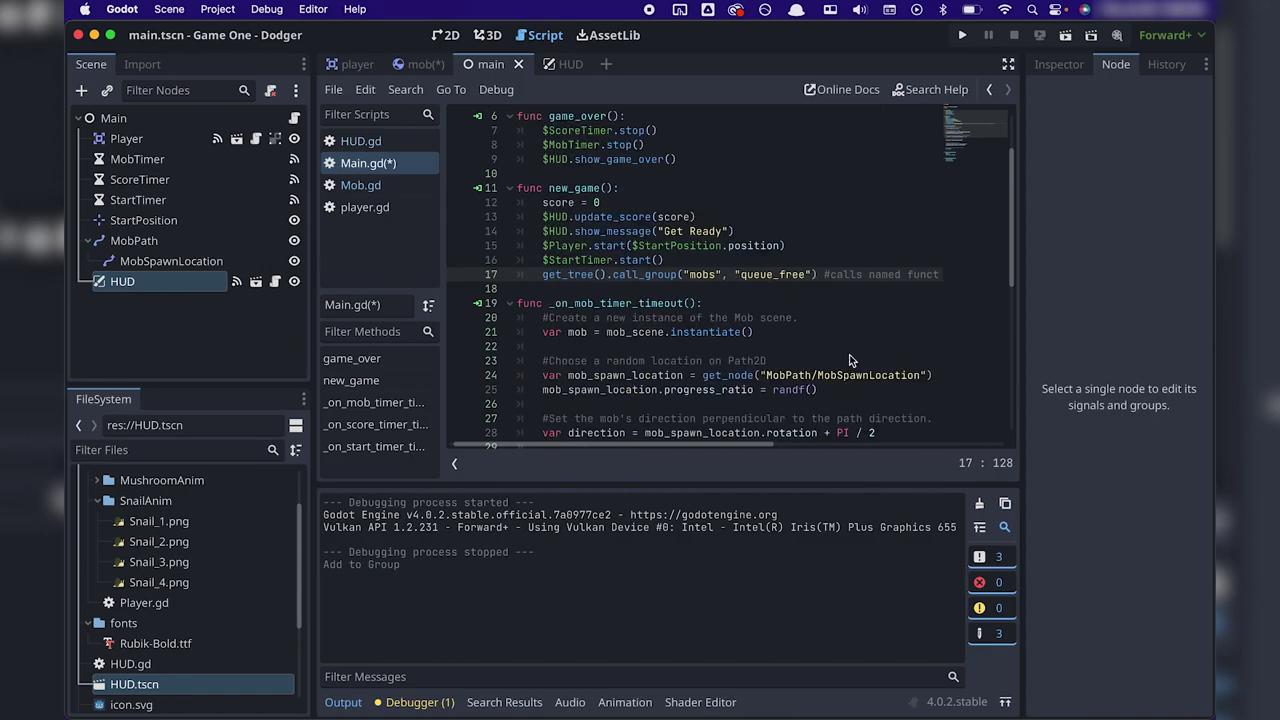
pyautogui.click(1043, 37)
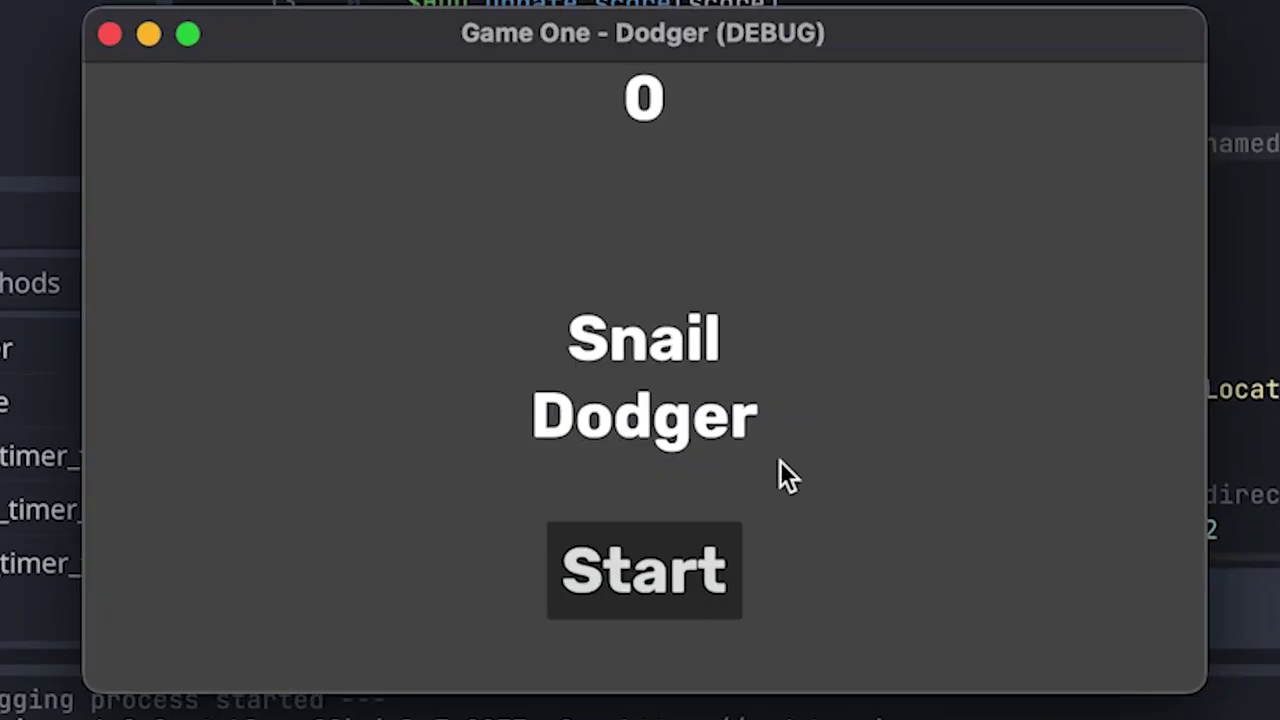
pyautogui.press('Right')
pyautogui.press('Down')
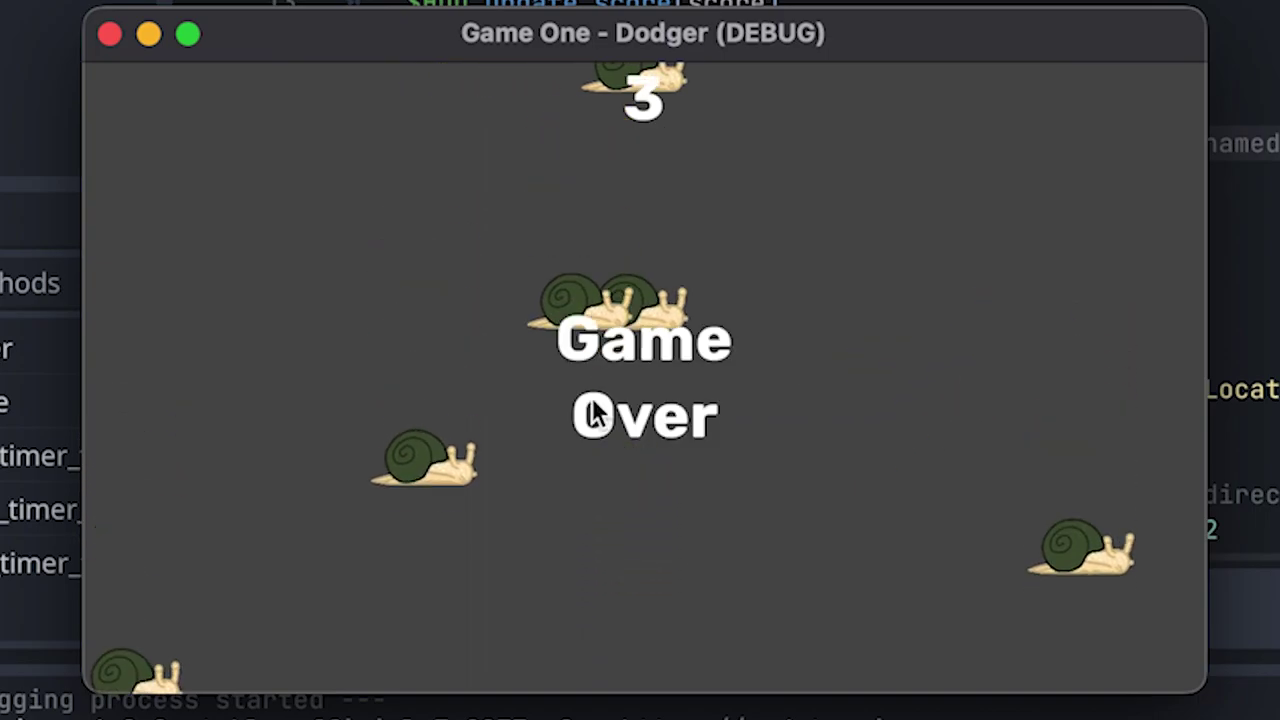
pyautogui.press('Return')
pyautogui.press('Right')
pyautogui.press('Down')
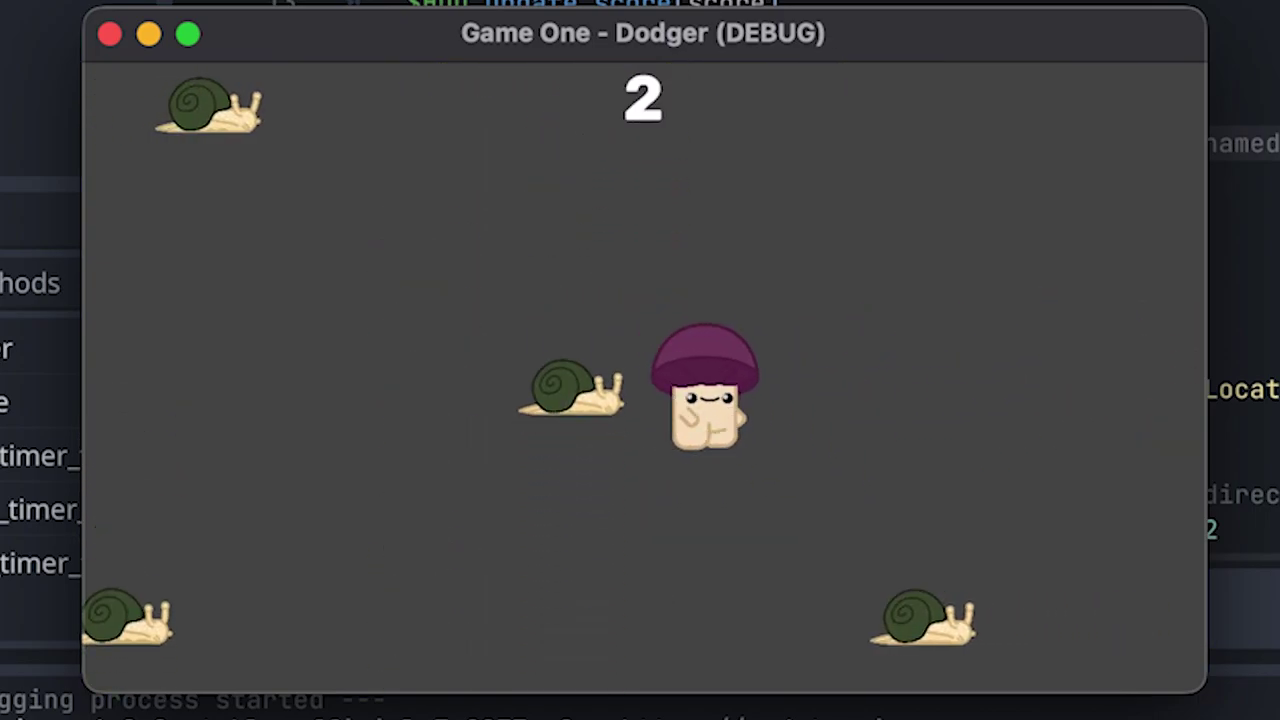
pyautogui.press('Return')
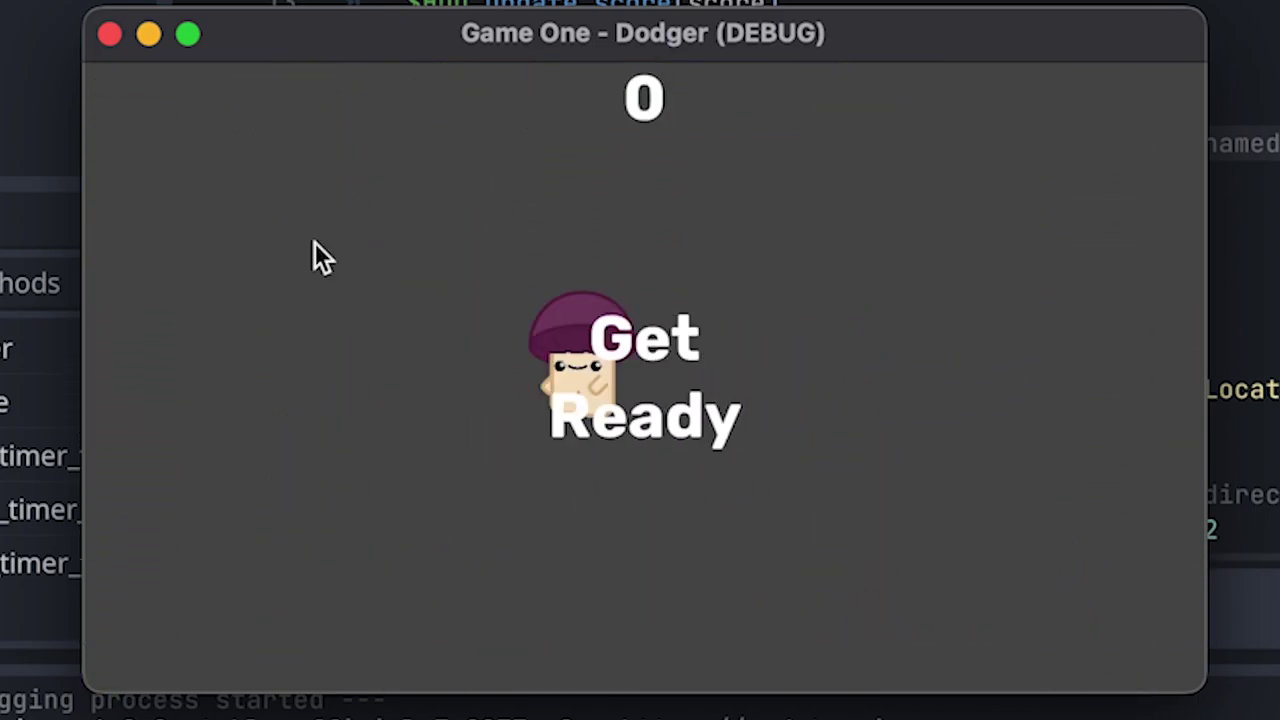